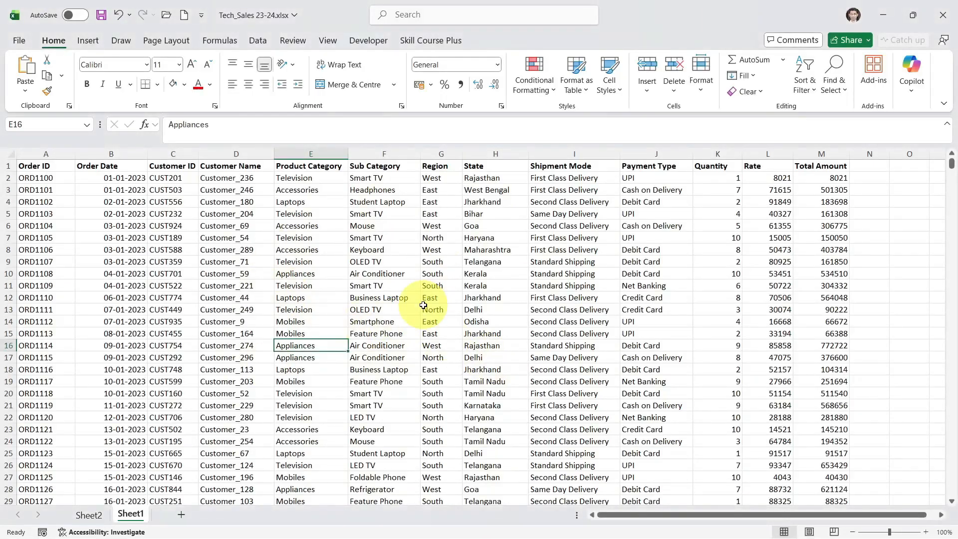
Review the pivot charts on Sheet2, including Total Amount by Region and Total Sales comparison by Region
{"action": "key", "text": "ctrl+Page_Up"}
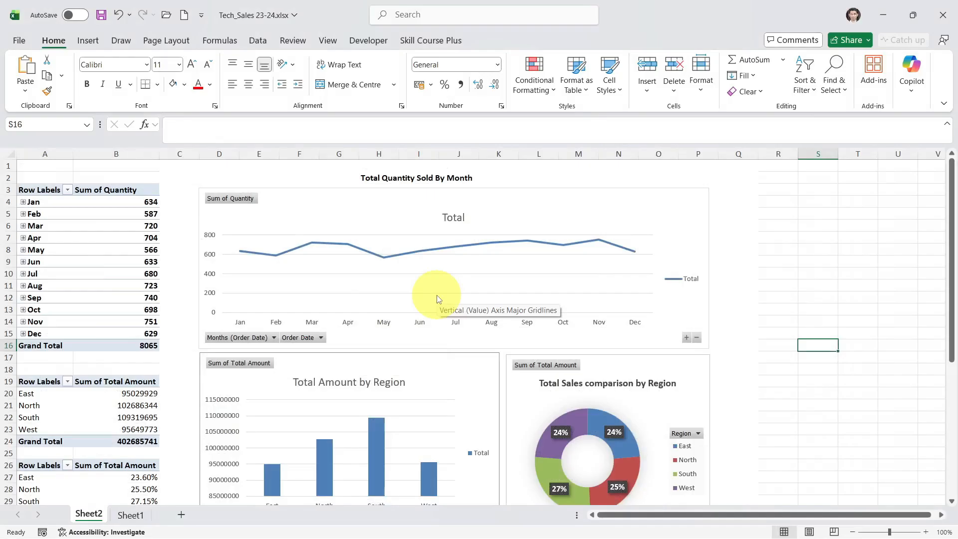
{"action": "scroll", "coordinate": [437, 298], "scroll_direction": "down", "scroll_amount": 1}
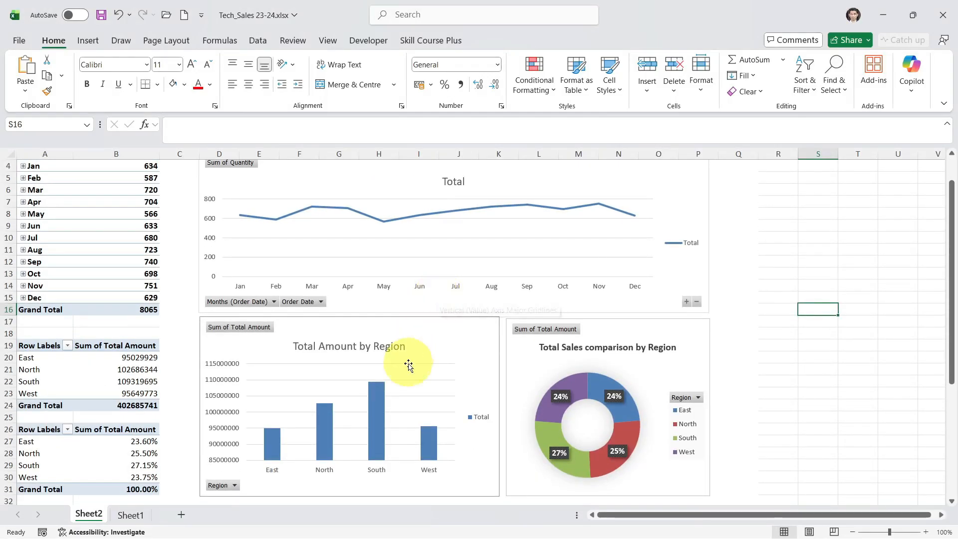
{"action": "left_click", "coordinate": [378, 418]}
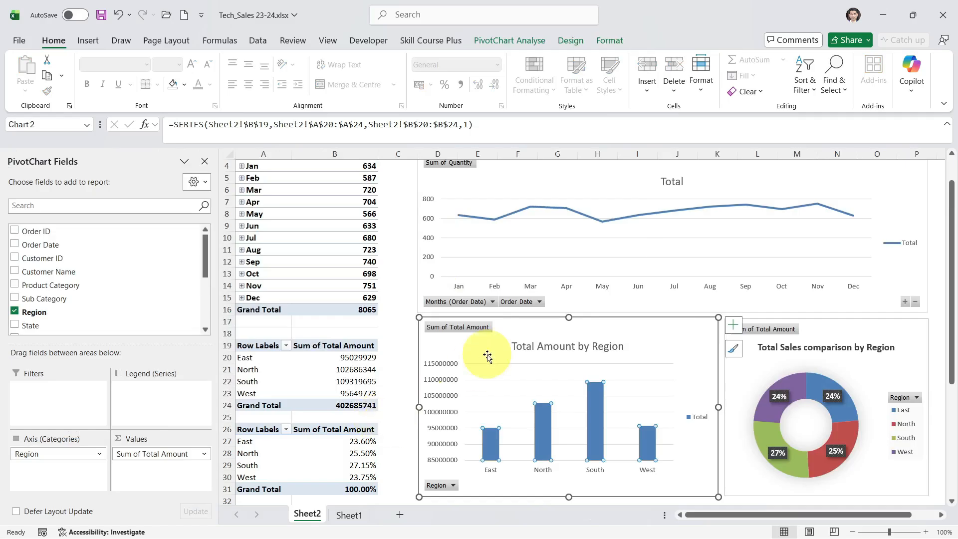
{"action": "left_click", "coordinate": [790, 380]}
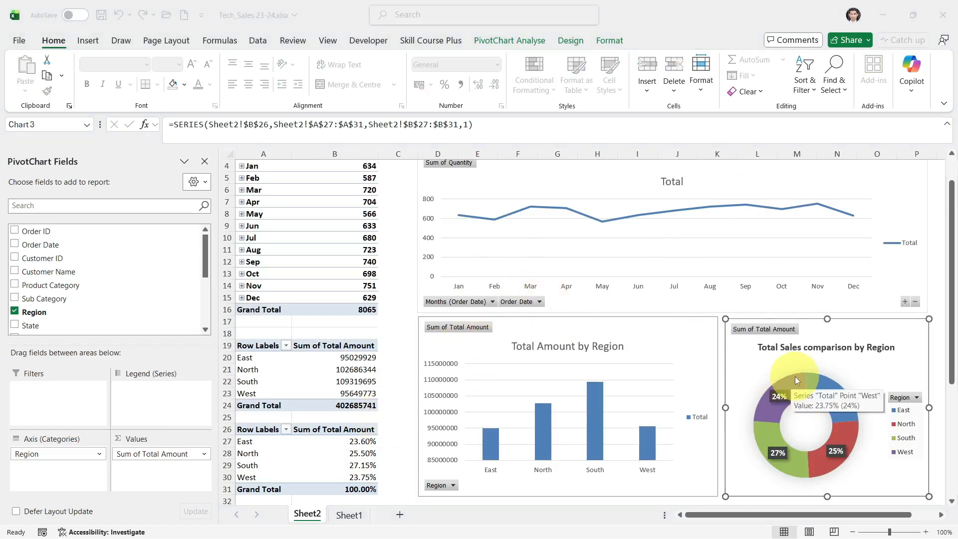
Switch to the Looker Studio Sales Report and cross-filter it by the South bar of Total Amount by Region, then clear the filter
{"action": "key", "text": "alt+Tab"}
{"action": "scroll", "coordinate": [545, 246], "scroll_direction": "down", "scroll_amount": 1}
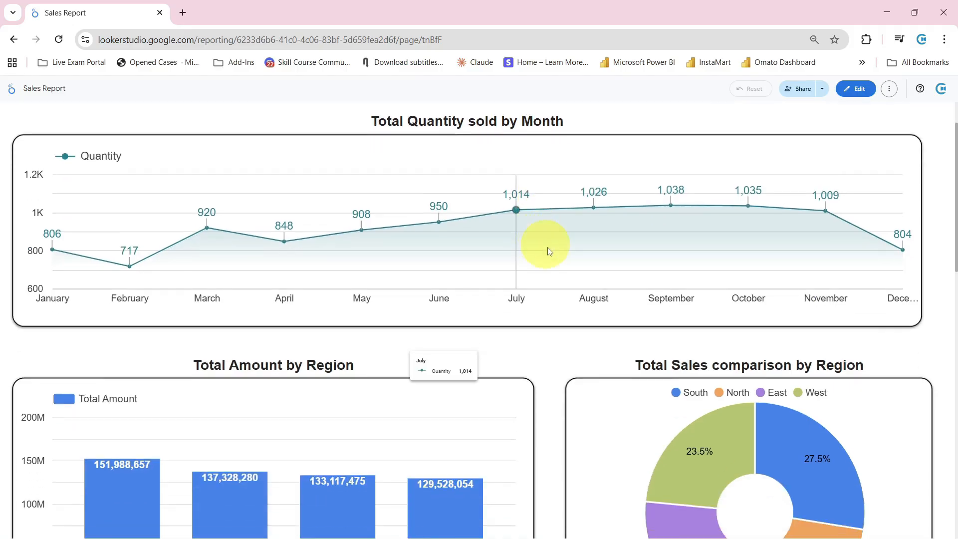
{"action": "scroll", "coordinate": [554, 274], "scroll_direction": "down", "scroll_amount": 2}
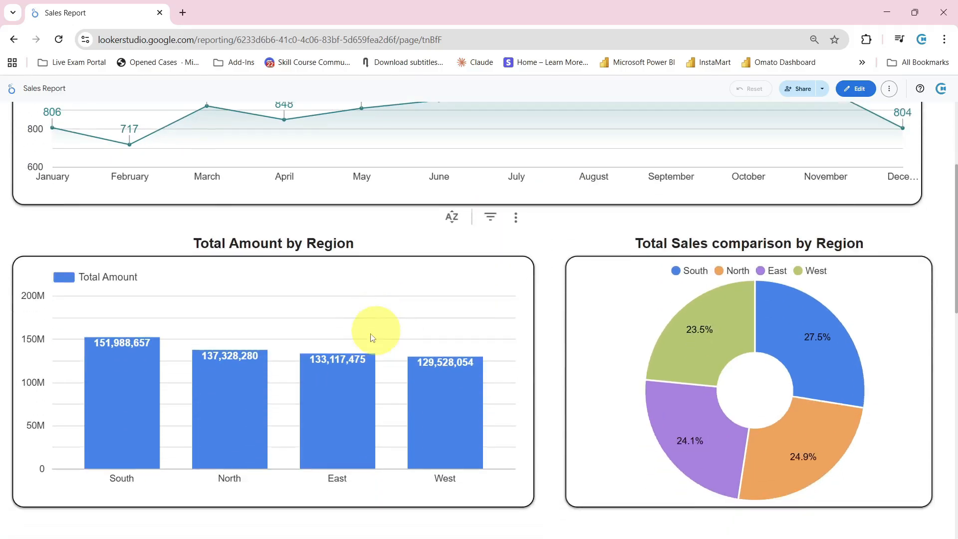
{"action": "left_click", "coordinate": [157, 400]}
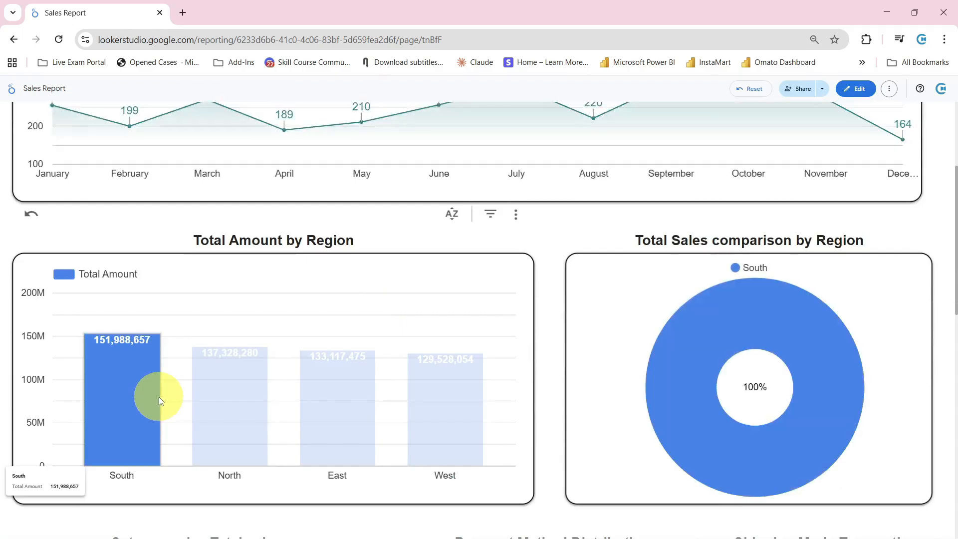
{"action": "left_click", "coordinate": [159, 397]}
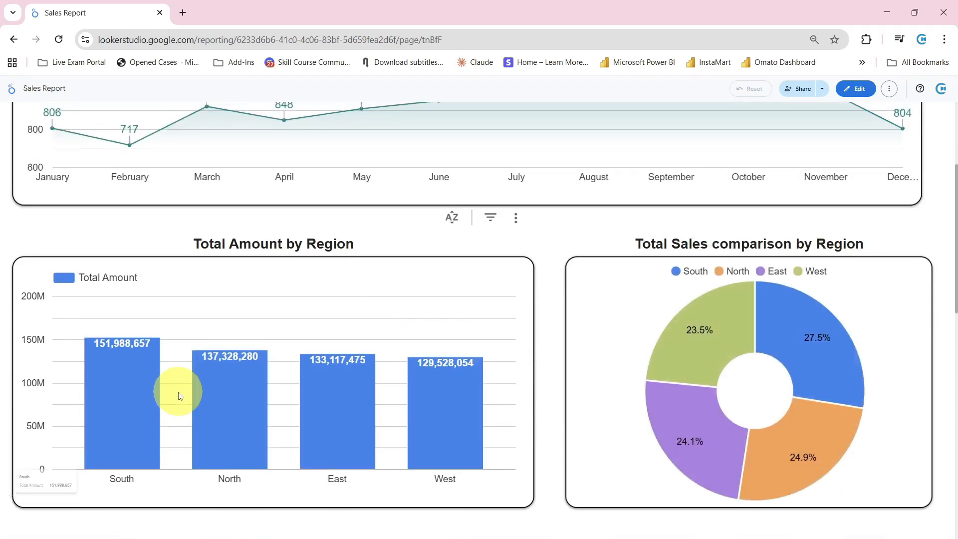
Cross-filter the report by the South slice of the Total Sales comparison donut, review the charts, and clear the filter
{"action": "scroll", "coordinate": [170, 394], "scroll_direction": "up", "scroll_amount": 3}
{"action": "left_click", "coordinate": [783, 456]}
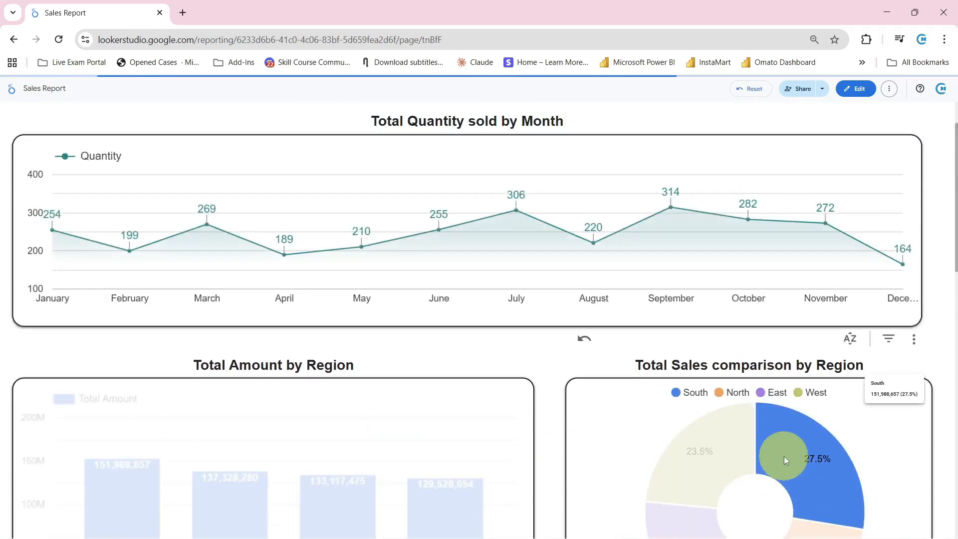
{"action": "scroll", "coordinate": [783, 449], "scroll_direction": "down", "scroll_amount": 1}
{"action": "scroll", "coordinate": [317, 448], "scroll_direction": "down", "scroll_amount": 2}
{"action": "scroll", "coordinate": [272, 210], "scroll_direction": "up", "scroll_amount": 2}
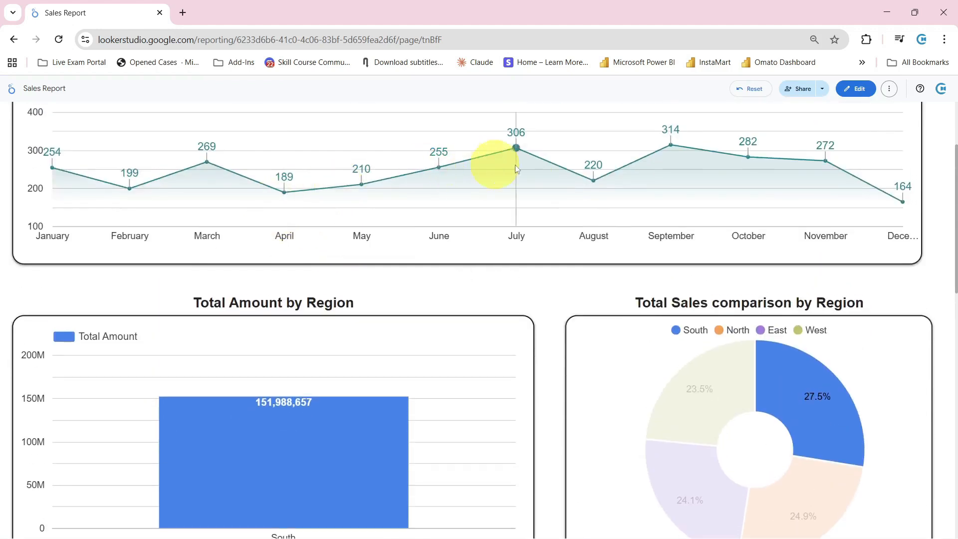
{"action": "left_click", "coordinate": [784, 365]}
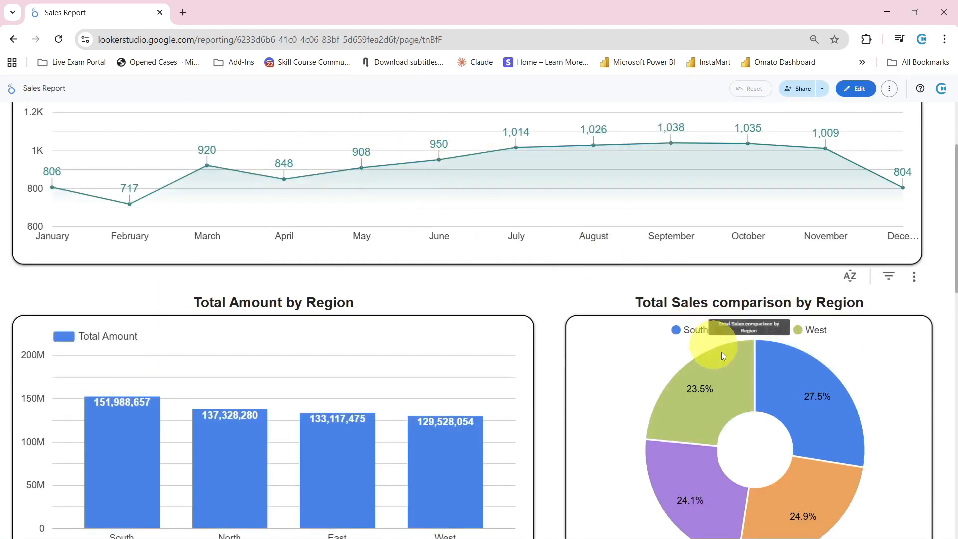
Inspect the Telangana bubble on the State wise Sales map
{"action": "scroll", "coordinate": [428, 295], "scroll_direction": "down", "scroll_amount": 12}
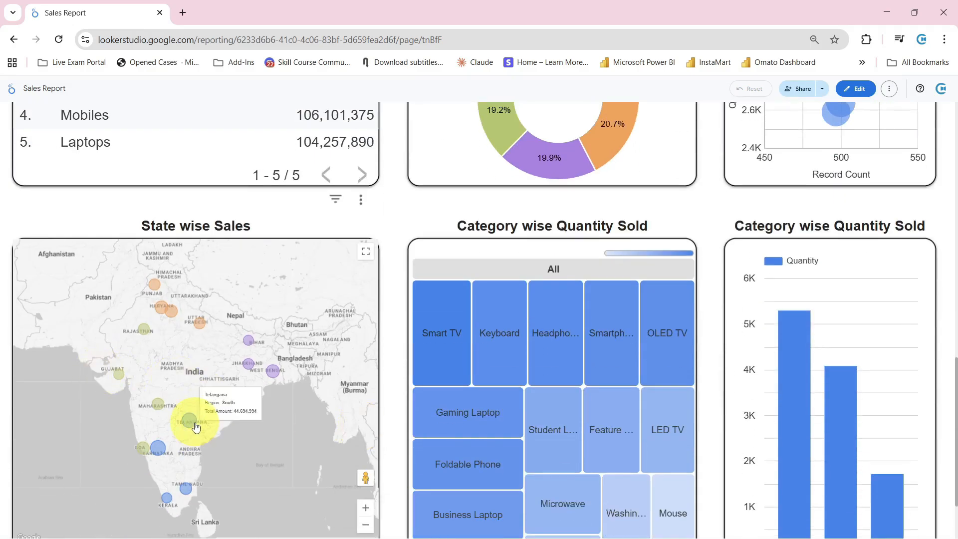
{"action": "left_click", "coordinate": [195, 426]}
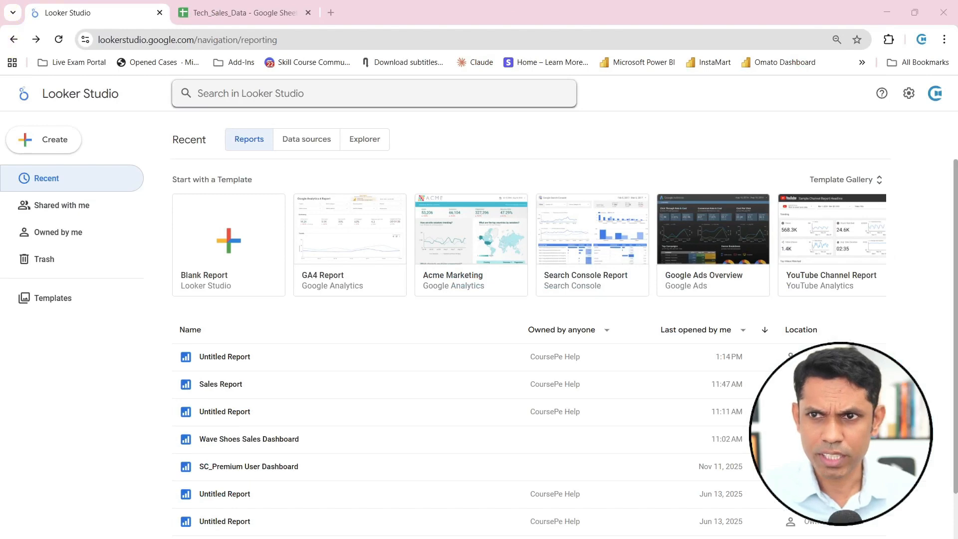
{"action": "key", "text": "ctrl+2"}
{"action": "mouse_move", "coordinate": [157, 123]}
{"action": "left_mouse_down"}
{"action": "mouse_move", "coordinate": [474, 356]}
{"action": "mouse_move", "coordinate": [777, 535]}
{"action": "mouse_move", "coordinate": [892, 534]}
{"action": "left_mouse_up"}
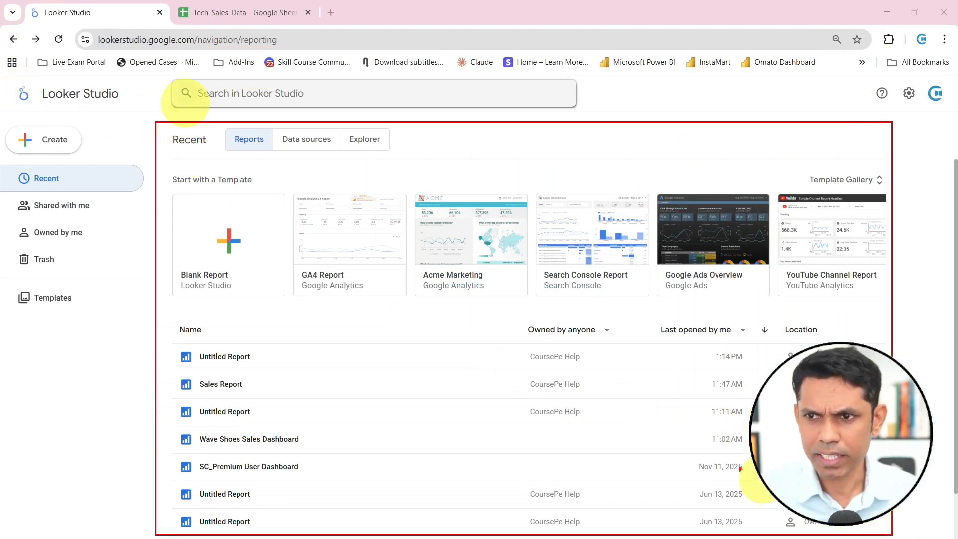
{"action": "left_click_drag", "start_coordinate": [186, 282], "coordinate": [147, 323]}
{"action": "left_click_drag", "start_coordinate": [354, 294], "coordinate": [344, 323]}
{"action": "left_click_drag", "start_coordinate": [435, 286], "coordinate": [455, 312]}
{"action": "left_click_drag", "start_coordinate": [539, 280], "coordinate": [559, 301]}
{"action": "key", "text": "Escape"}
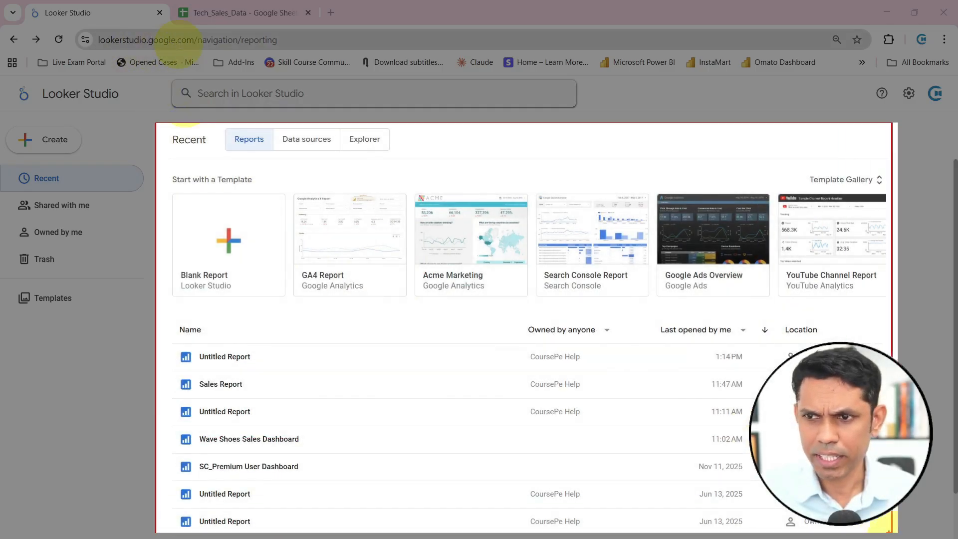
{"action": "key", "text": "ctrl+2"}
{"action": "mouse_move", "coordinate": [79, 29]}
{"action": "left_mouse_down"}
{"action": "mouse_move", "coordinate": [163, 49]}
{"action": "mouse_move", "coordinate": [280, 48]}
{"action": "left_mouse_up"}
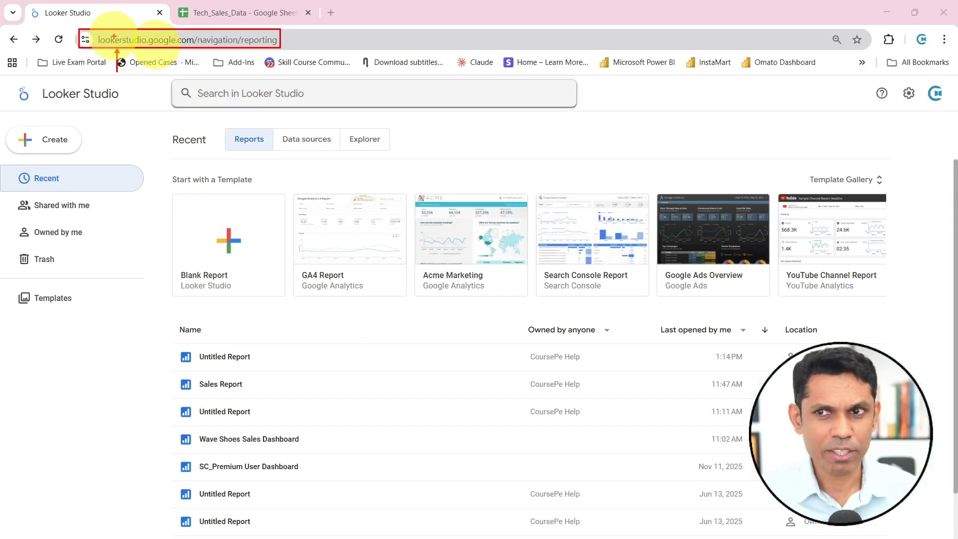
{"action": "key", "text": "Escape"}
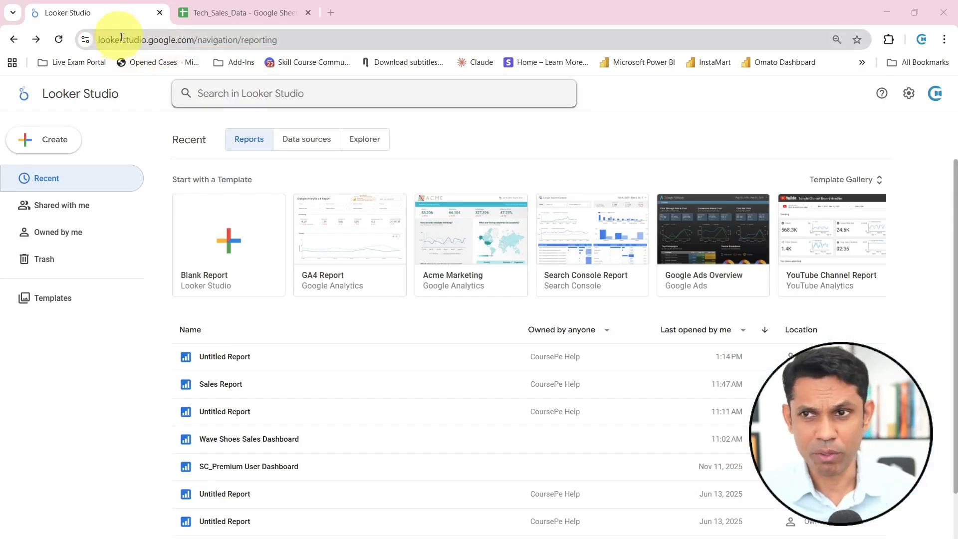
Switch to the Tech_Sales_Data sheet in Google Sheets and examine its records from the header row to the last row and back
{"action": "left_click", "coordinate": [223, 15]}
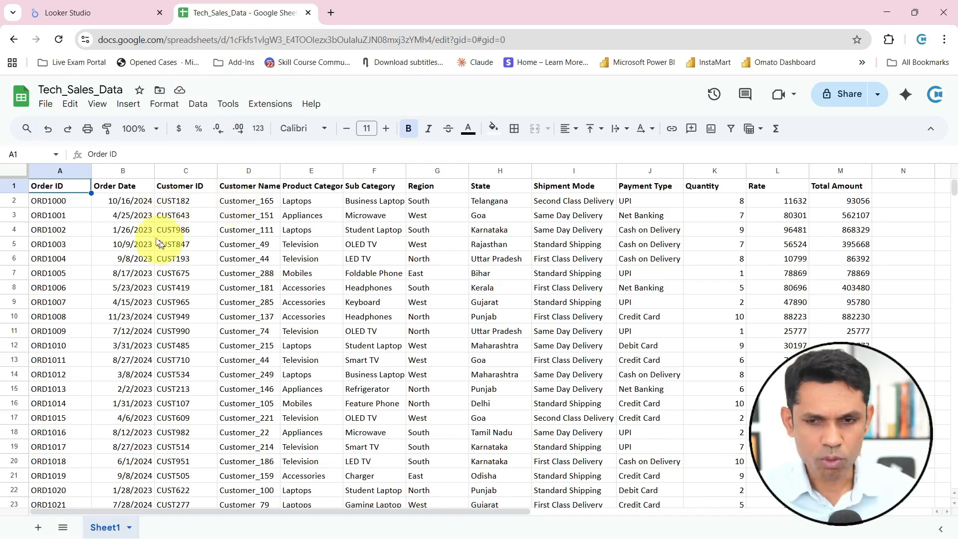
{"action": "mouse_move", "coordinate": [37, 80]}
{"action": "left_mouse_down"}
{"action": "mouse_move", "coordinate": [134, 99]}
{"action": "mouse_move", "coordinate": [97, 136]}
{"action": "left_mouse_up"}
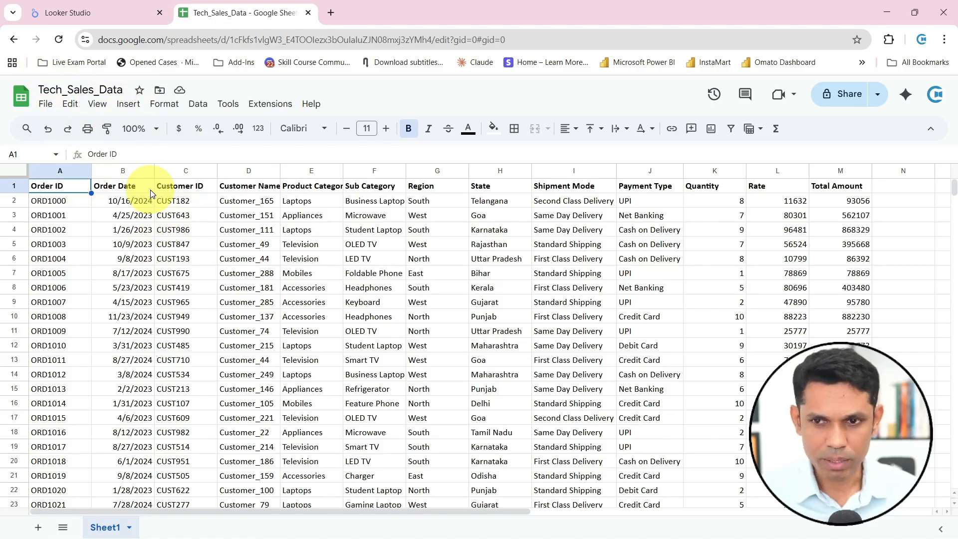
{"action": "key", "text": "ctrl+Down"}
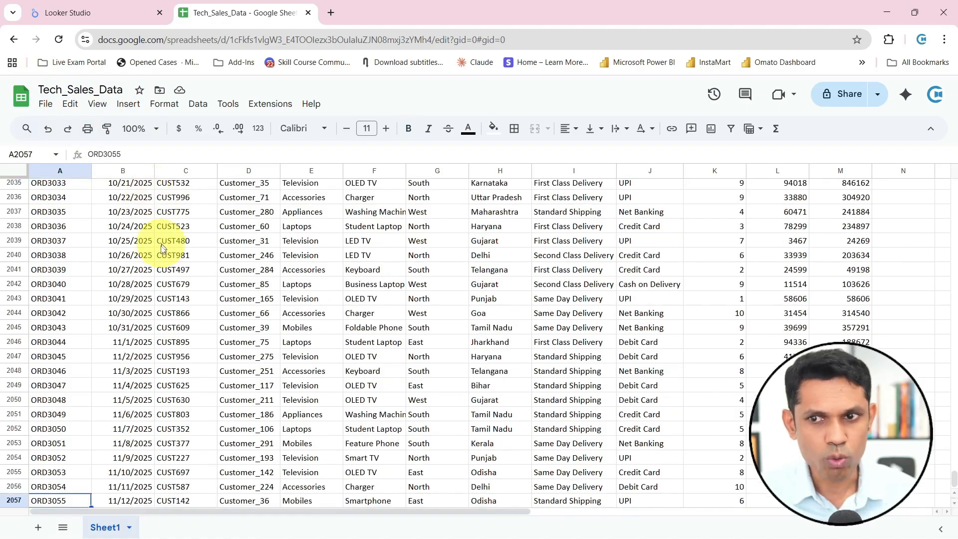
{"action": "scroll", "coordinate": [160, 266], "scroll_direction": "down", "scroll_amount": 1}
{"action": "scroll", "coordinate": [160, 270], "scroll_direction": "up", "scroll_amount": 10}
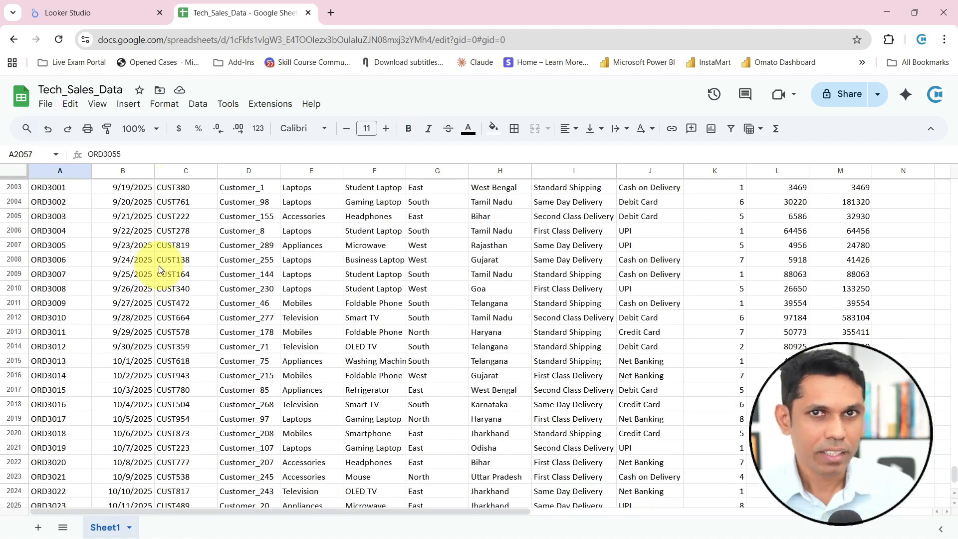
{"action": "left_click", "coordinate": [149, 262]}
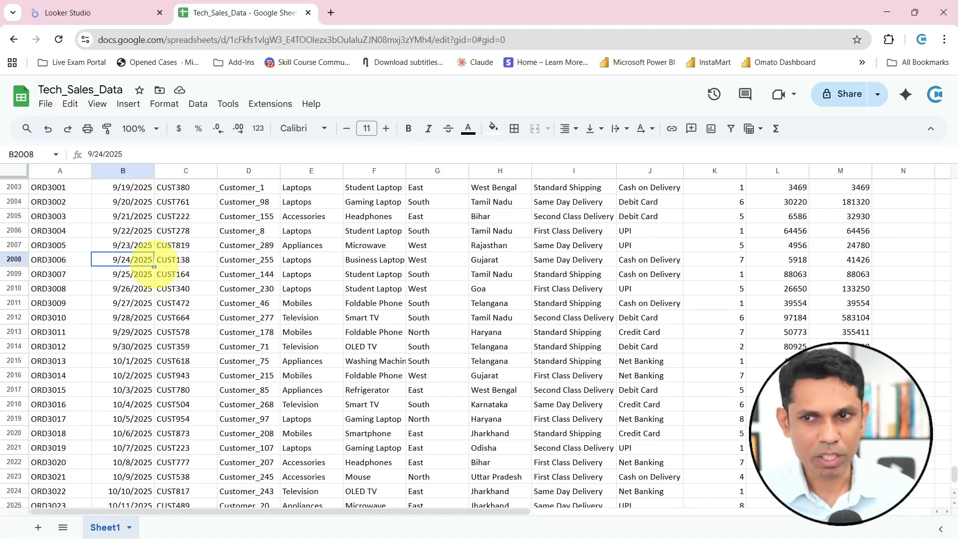
{"action": "scroll", "coordinate": [153, 266], "scroll_direction": "up", "scroll_amount": 15}
{"action": "key", "text": "ctrl+Up"}
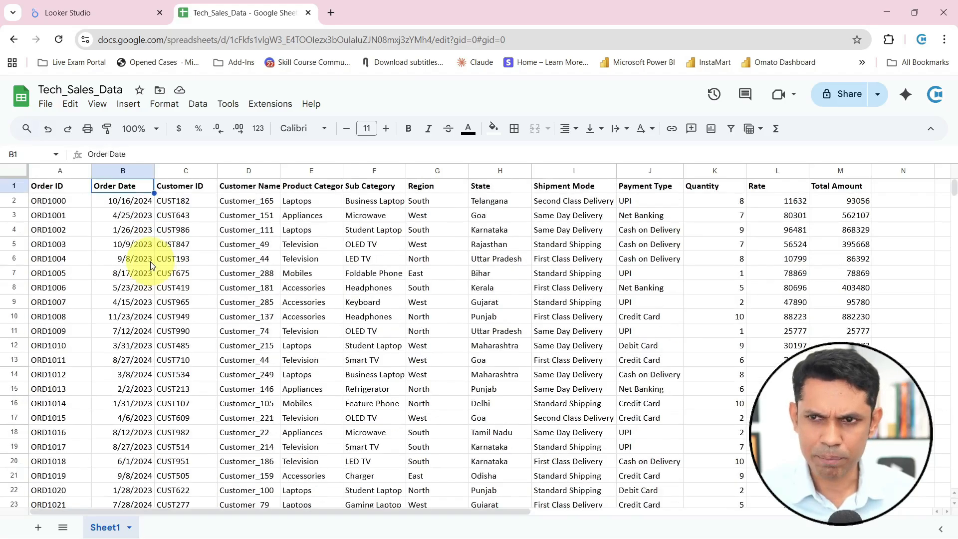
{"action": "key", "text": "ctrl+2"}
{"action": "left_click_drag", "start_coordinate": [81, 194], "coordinate": [81, 245]}
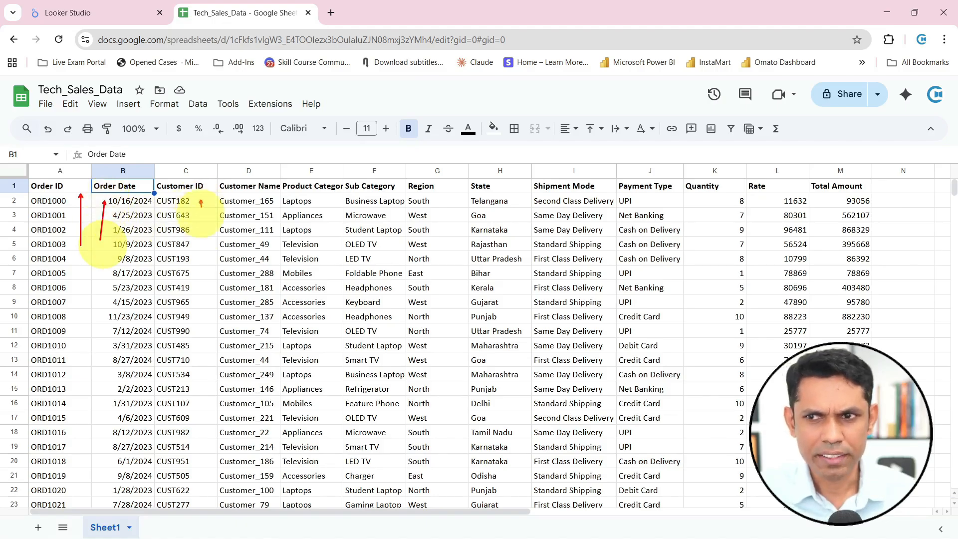
{"action": "left_click_drag", "start_coordinate": [201, 206], "coordinate": [201, 231]}
{"action": "left_click_drag", "start_coordinate": [271, 227], "coordinate": [271, 197]}
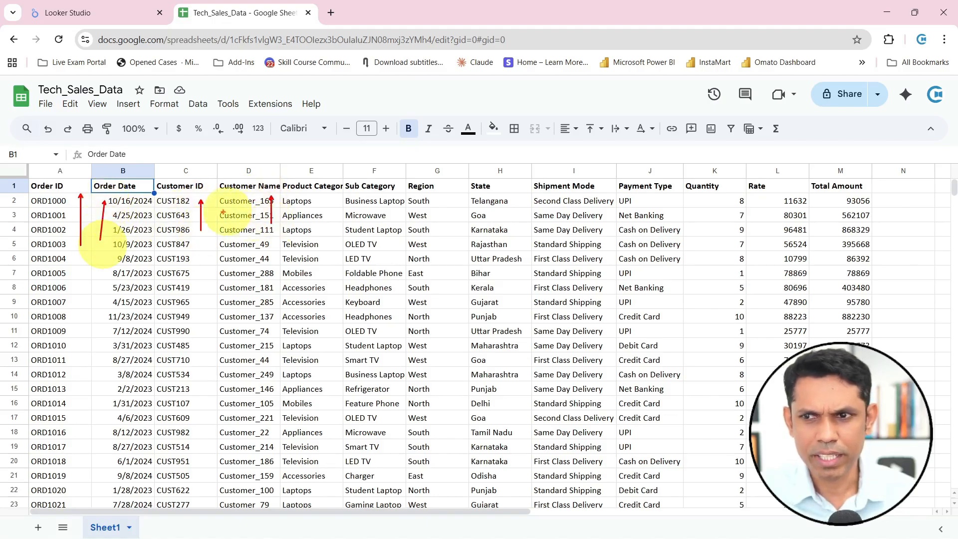
{"action": "left_click_drag", "start_coordinate": [27, 193], "coordinate": [869, 210]}
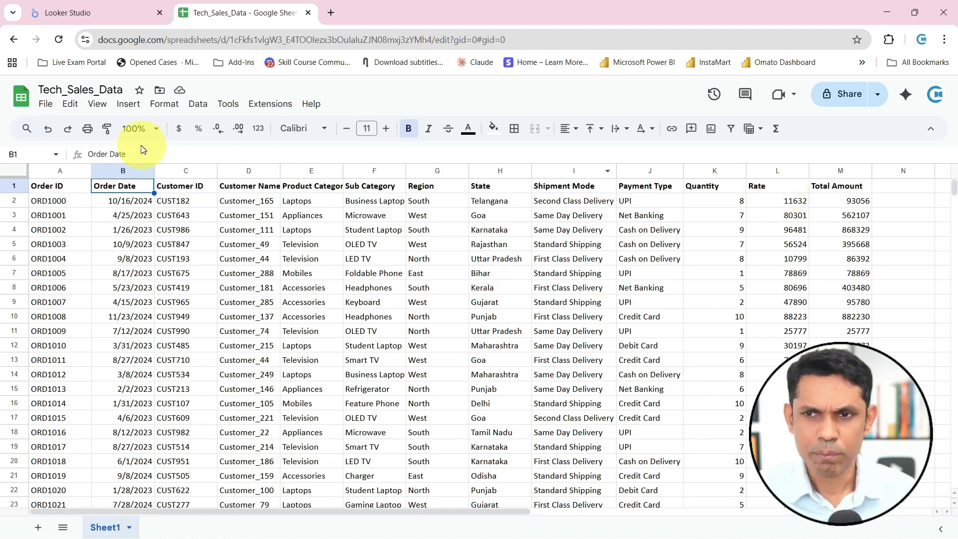
Return to Looker Studio and create a new blank report
{"action": "left_click", "coordinate": [80, 11]}
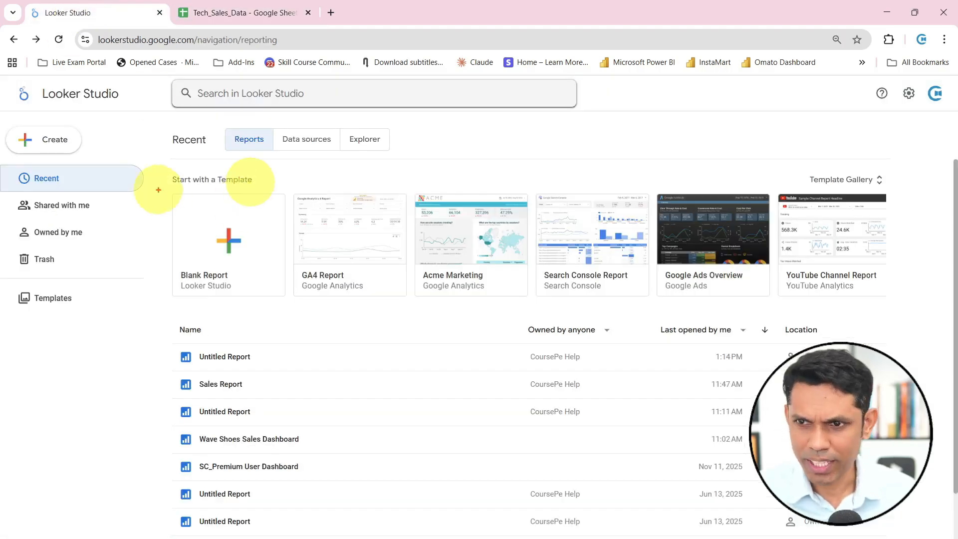
{"action": "mouse_move", "coordinate": [164, 167]}
{"action": "left_mouse_down"}
{"action": "mouse_move", "coordinate": [253, 229]}
{"action": "mouse_move", "coordinate": [292, 298]}
{"action": "left_mouse_up"}
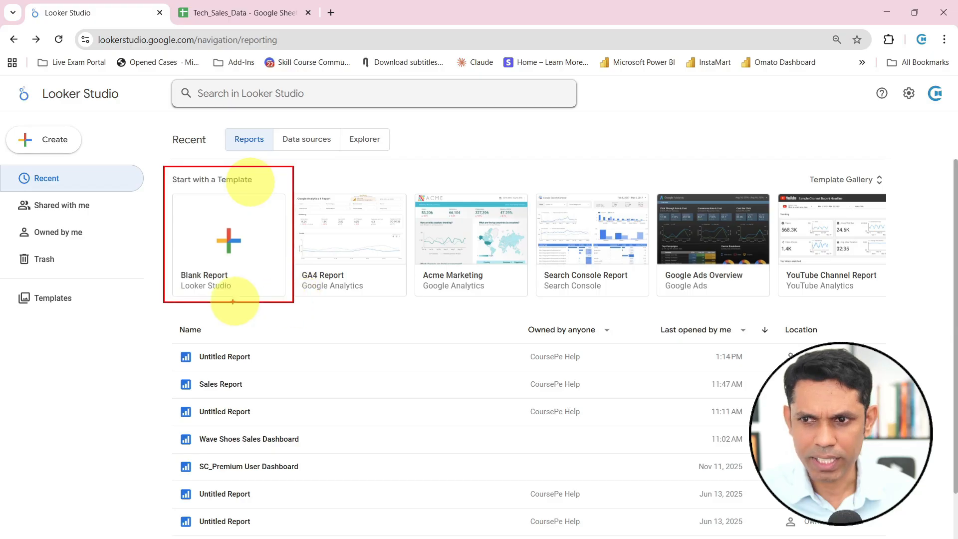
{"action": "left_click", "coordinate": [236, 240]}
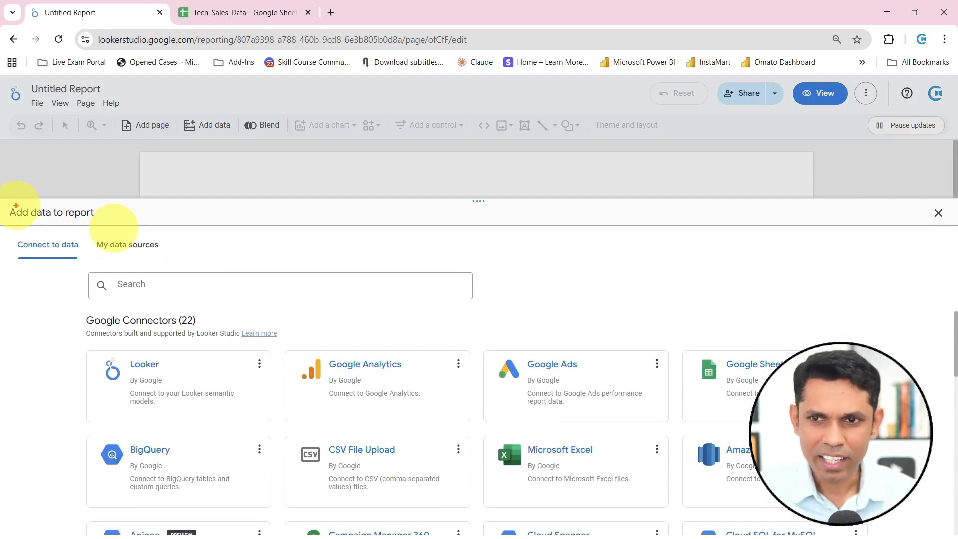
{"action": "mouse_move", "coordinate": [2, 202]}
{"action": "left_mouse_down"}
{"action": "mouse_move", "coordinate": [113, 224]}
{"action": "mouse_move", "coordinate": [71, 250]}
{"action": "left_mouse_up"}
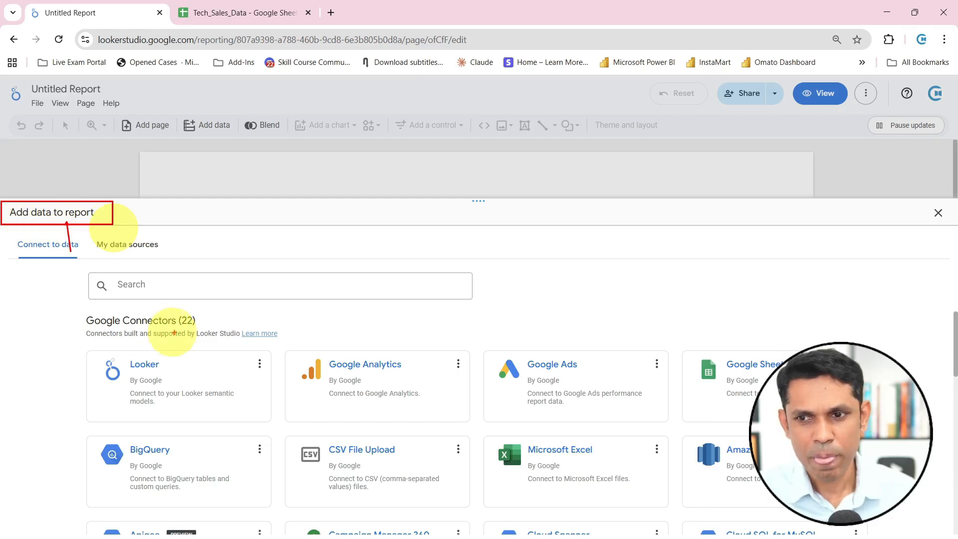
{"action": "left_click_drag", "start_coordinate": [230, 368], "coordinate": [252, 322]}
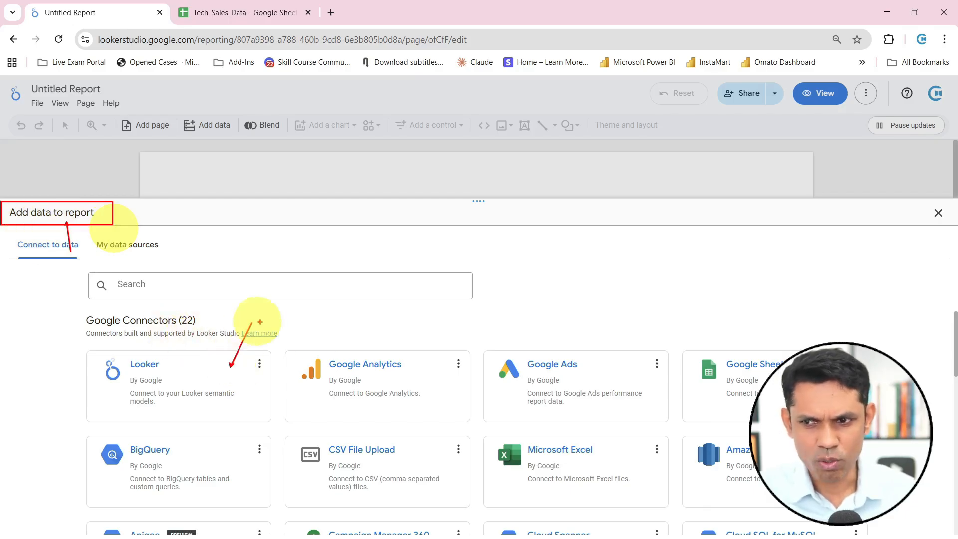
{"action": "left_click_drag", "start_coordinate": [394, 356], "coordinate": [417, 297]}
{"action": "left_click_drag", "start_coordinate": [568, 352], "coordinate": [591, 307]}
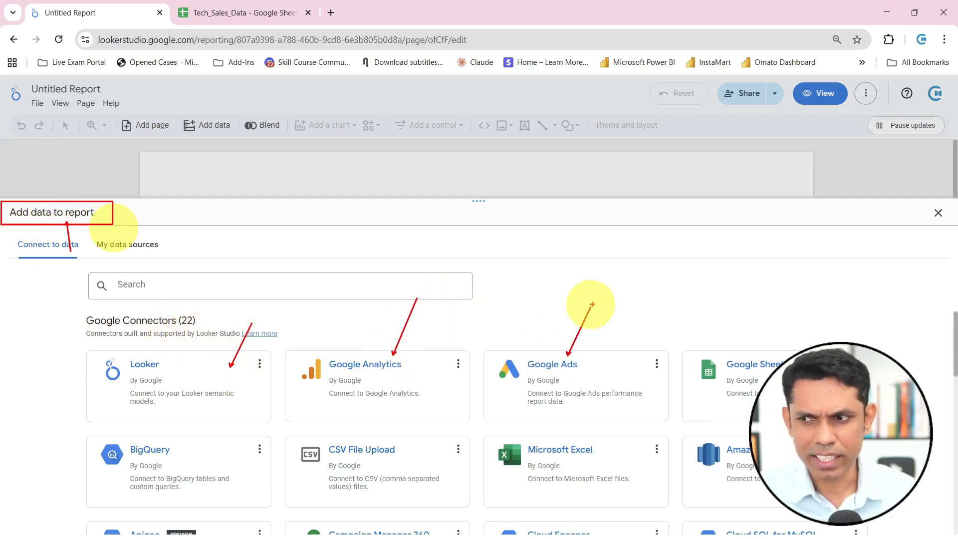
{"action": "left_click_drag", "start_coordinate": [739, 353], "coordinate": [765, 304]}
{"action": "left_click_drag", "start_coordinate": [229, 450], "coordinate": [250, 403]}
{"action": "left_click_drag", "start_coordinate": [402, 445], "coordinate": [430, 388]}
{"action": "left_click_drag", "start_coordinate": [570, 441], "coordinate": [612, 393]}
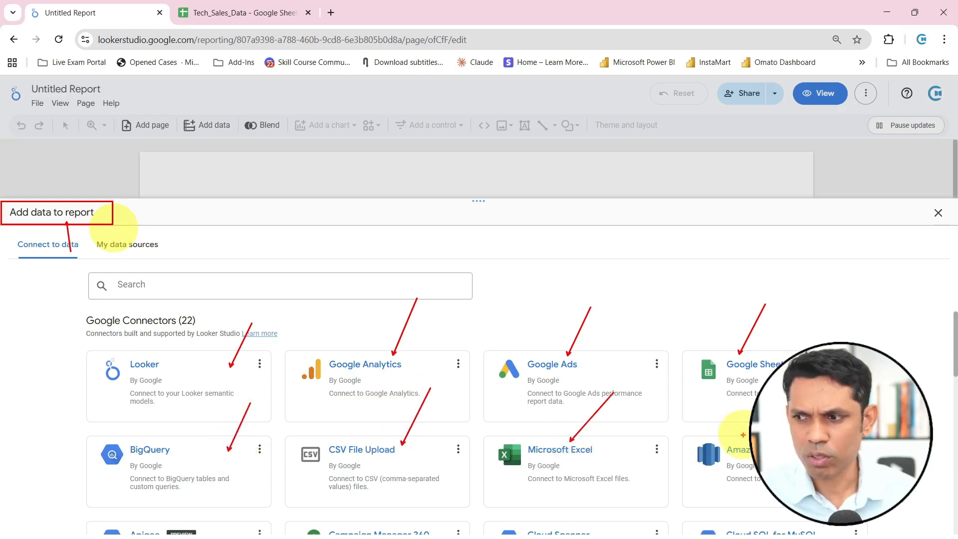
{"action": "key", "text": "Escape"}
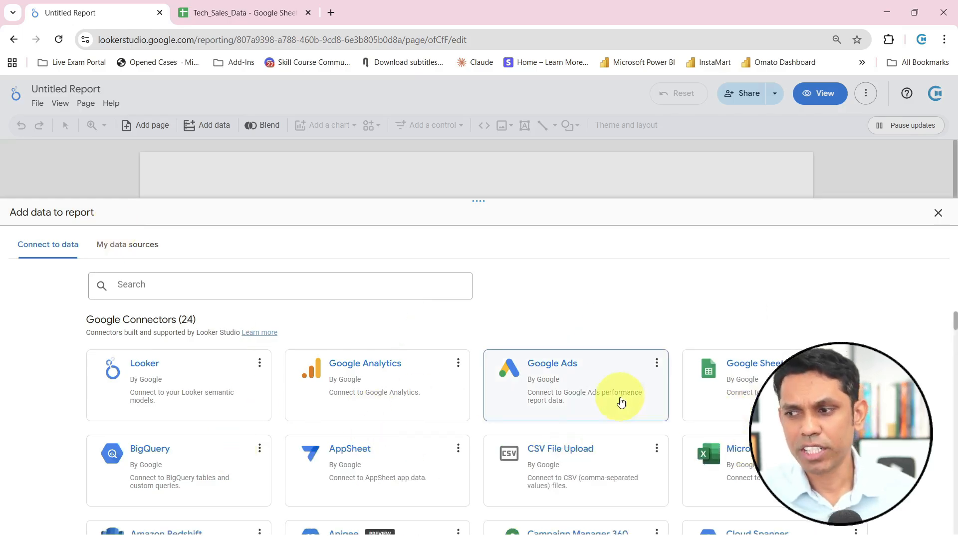
Choose Google Sheets among the available data connectors and select the Tech_Sales_Data spreadsheet as the source
{"action": "scroll", "coordinate": [618, 400], "scroll_direction": "down", "scroll_amount": 10}
{"action": "scroll", "coordinate": [591, 409], "scroll_direction": "down", "scroll_amount": 8}
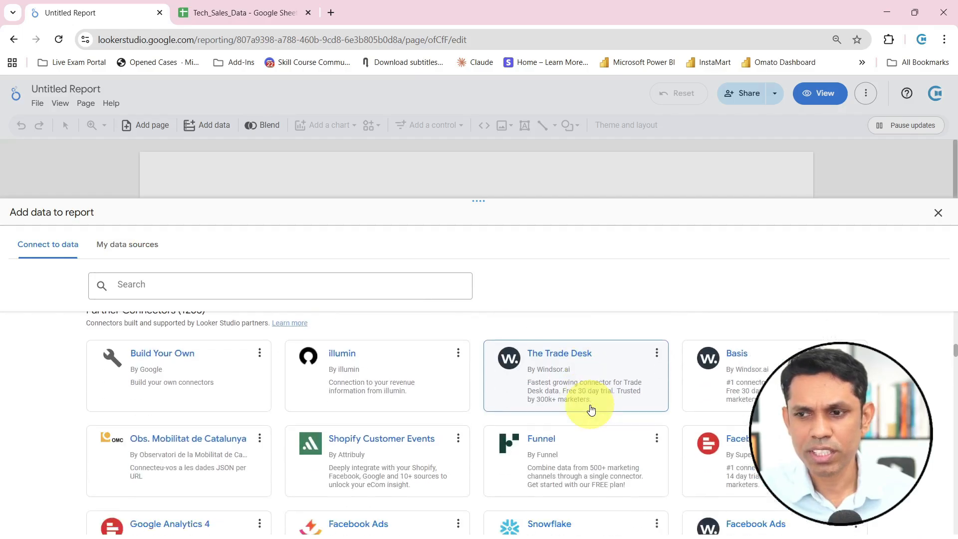
{"action": "scroll", "coordinate": [591, 411], "scroll_direction": "up", "scroll_amount": 8}
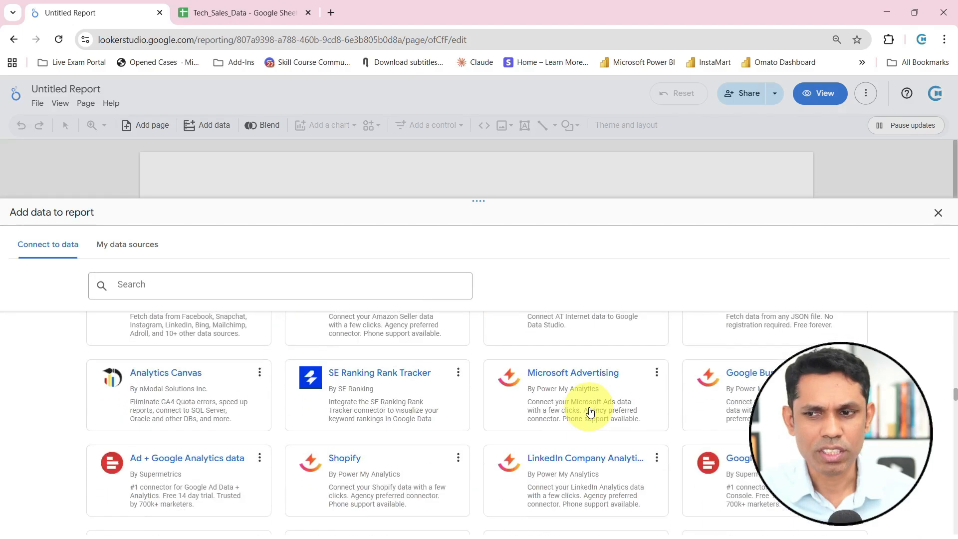
{"action": "scroll", "coordinate": [590, 411], "scroll_direction": "up", "scroll_amount": 6}
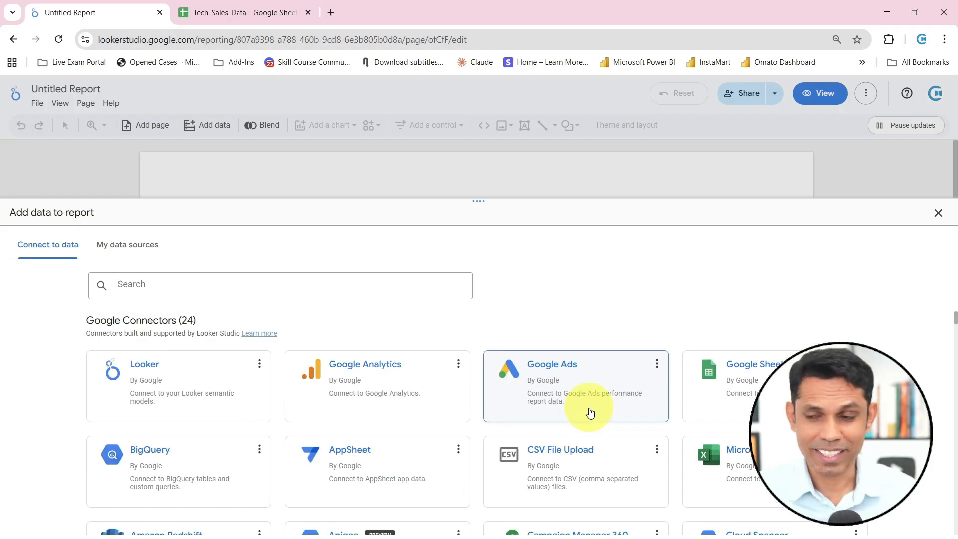
{"action": "left_click", "coordinate": [730, 393]}
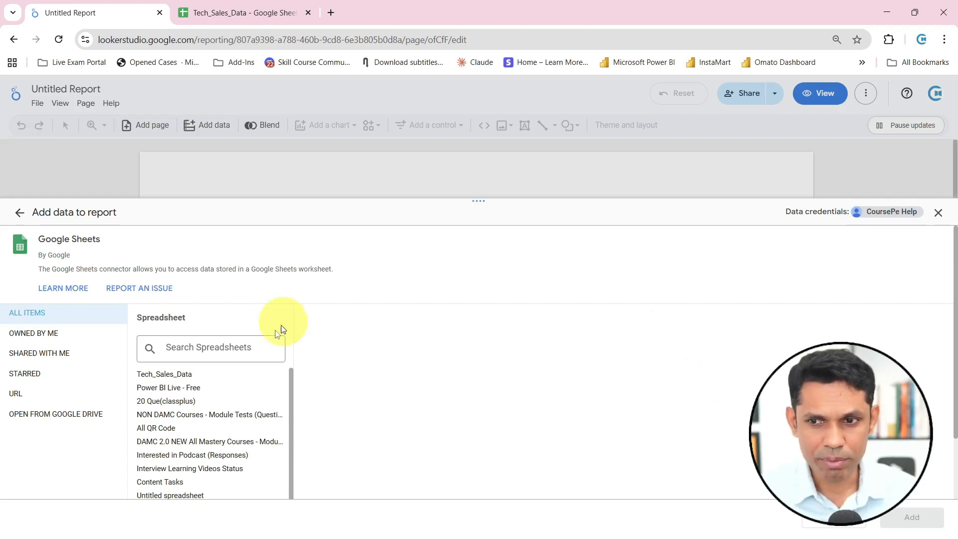
{"action": "left_click", "coordinate": [153, 379]}
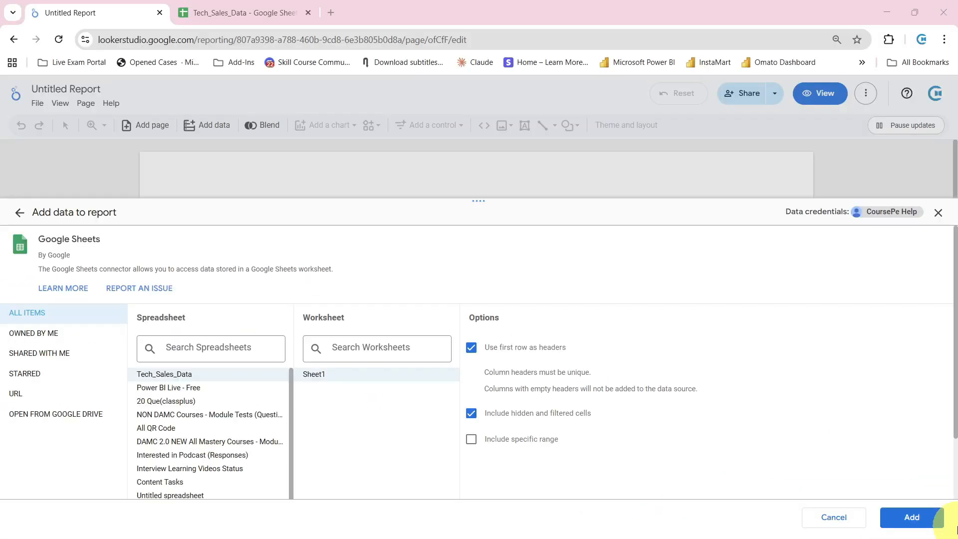
Add Sheet1 of Tech_Sales_Data to the report and opt out of seeing the confirmation message again
{"action": "left_click", "coordinate": [906, 517]}
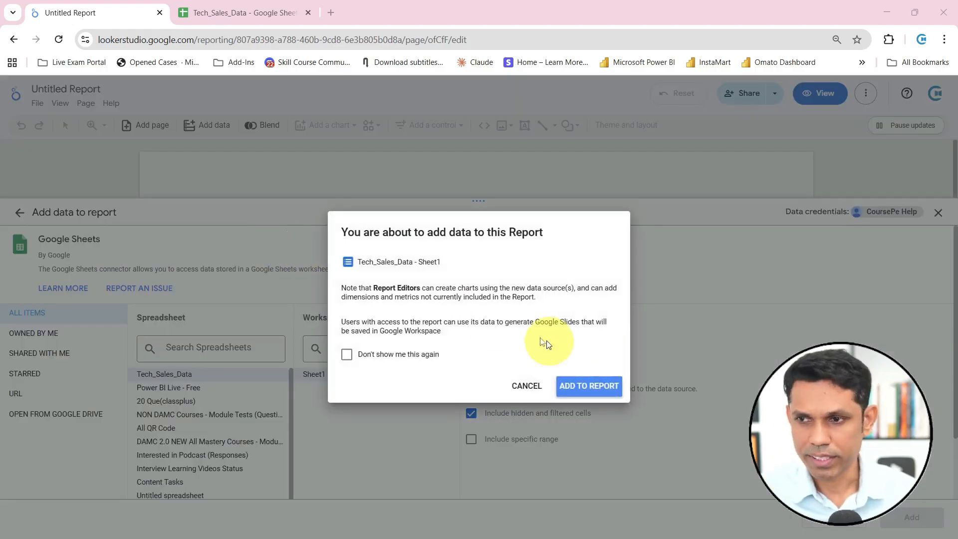
{"action": "left_click", "coordinate": [369, 355]}
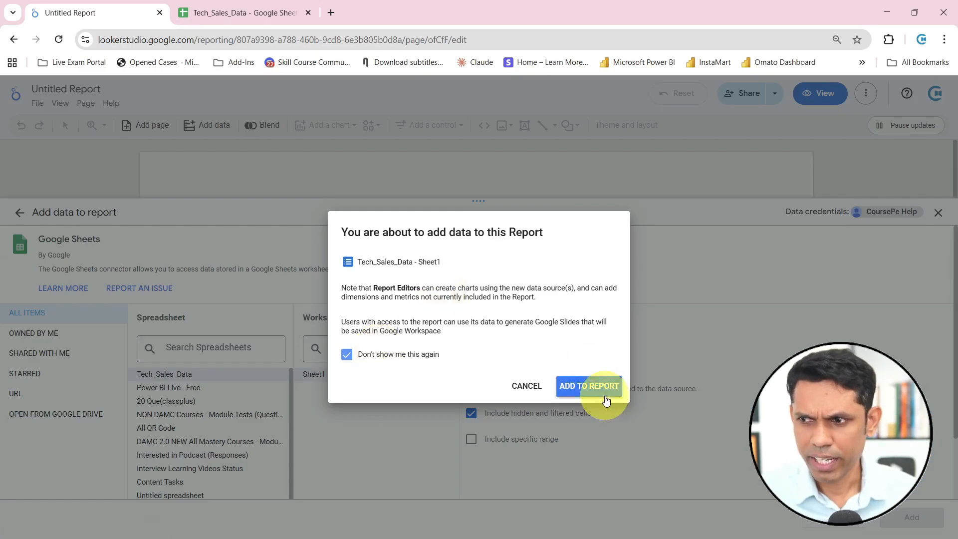
{"action": "left_click", "coordinate": [590, 392]}
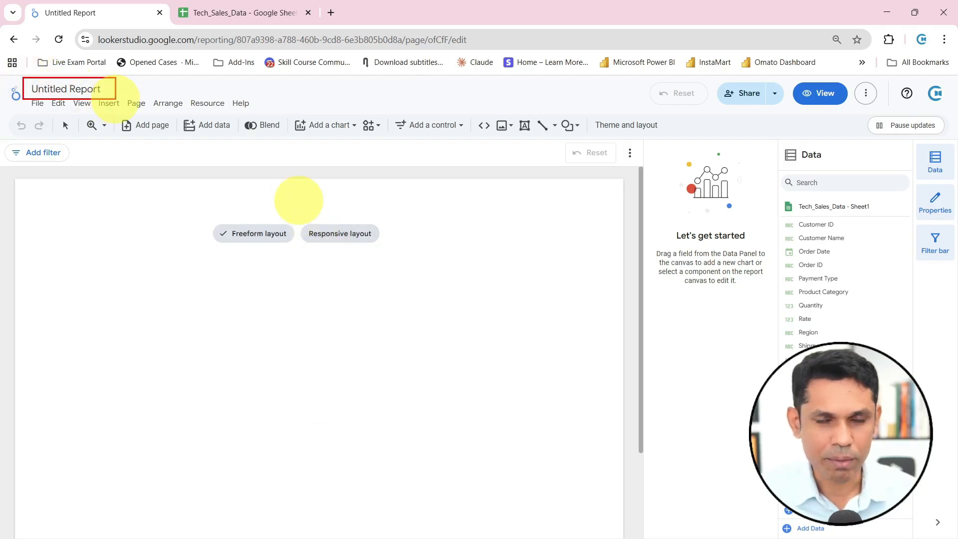
Rename the untitled report as "Sales Report - 23,24,25"
{"action": "triple_click", "coordinate": [73, 89]}
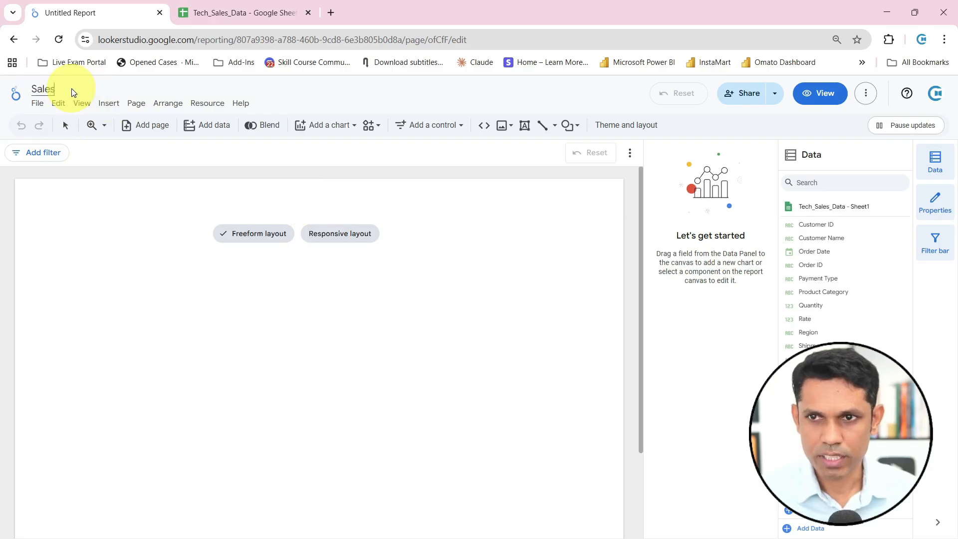
{"action": "type", "text": "Sales23"}
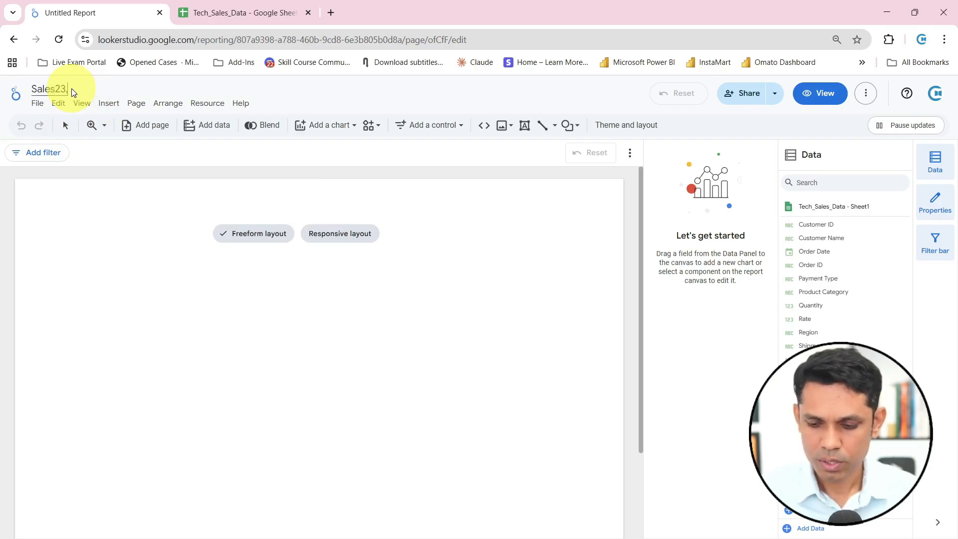
{"action": "type", "text": ",24,25"}
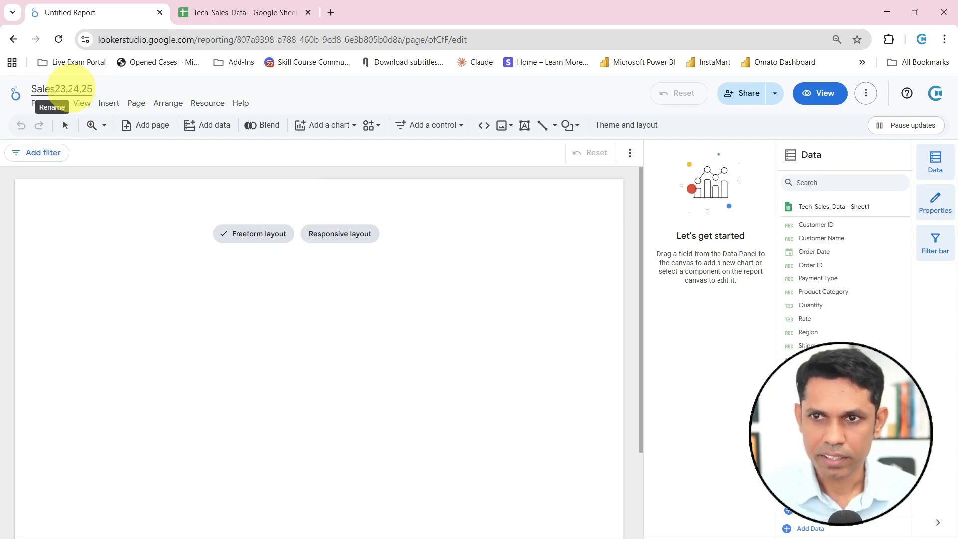
{"action": "type", "text": " Report"}
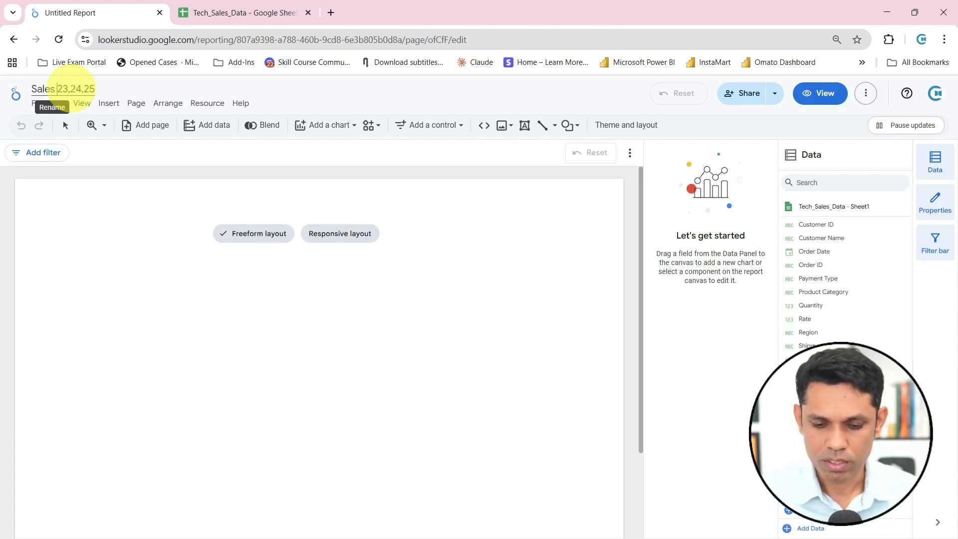
{"action": "type", "text": " -"}
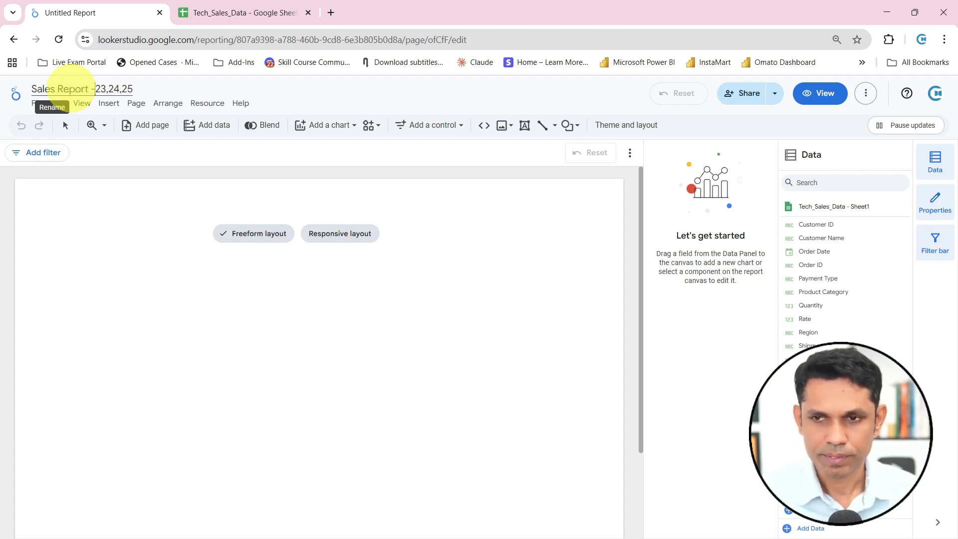
{"action": "key", "text": "Return"}
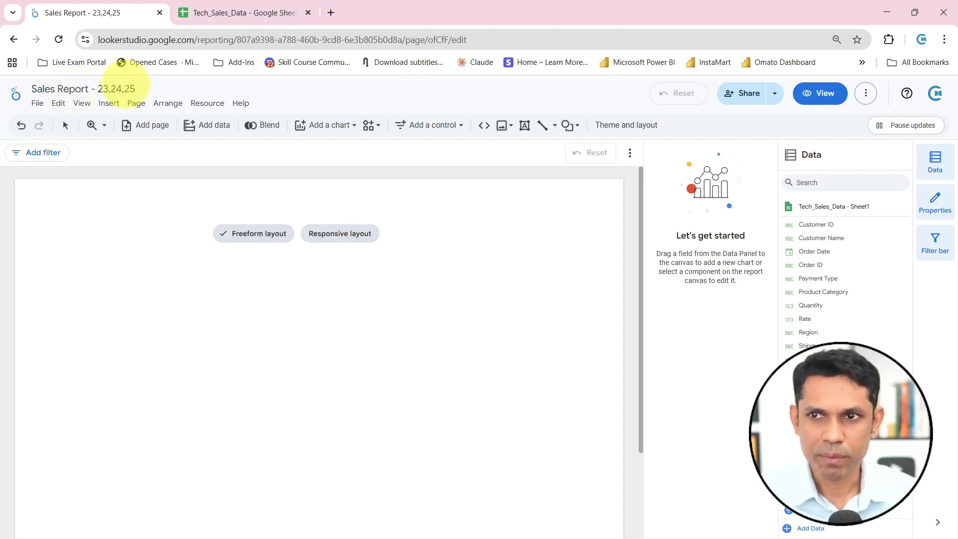
{"action": "mouse_move", "coordinate": [21, 79]}
{"action": "left_mouse_down"}
{"action": "mouse_move", "coordinate": [160, 120]}
{"action": "mouse_move", "coordinate": [262, 111]}
{"action": "left_mouse_up"}
{"action": "left_click_drag", "start_coordinate": [163, 89], "coordinate": [269, 92]}
{"action": "key", "text": "Escape"}
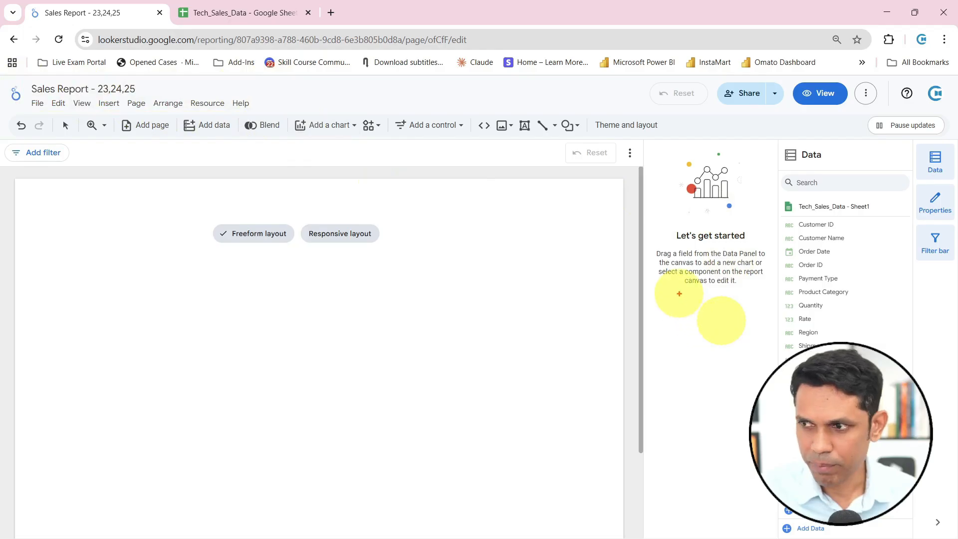
{"action": "left_click_drag", "start_coordinate": [667, 300], "coordinate": [613, 325]}
{"action": "left_click_drag", "start_coordinate": [788, 300], "coordinate": [741, 325]}
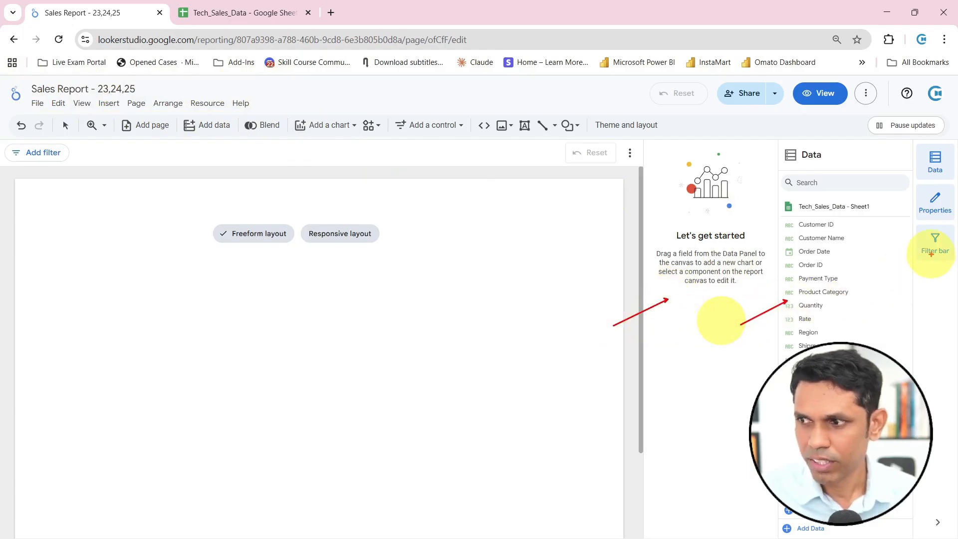
{"action": "key", "text": "Escape"}
Hide the Properties pane and leave the Data pane displayed beside the canvas
{"action": "left_click", "coordinate": [937, 205]}
{"action": "left_click", "coordinate": [935, 202]}
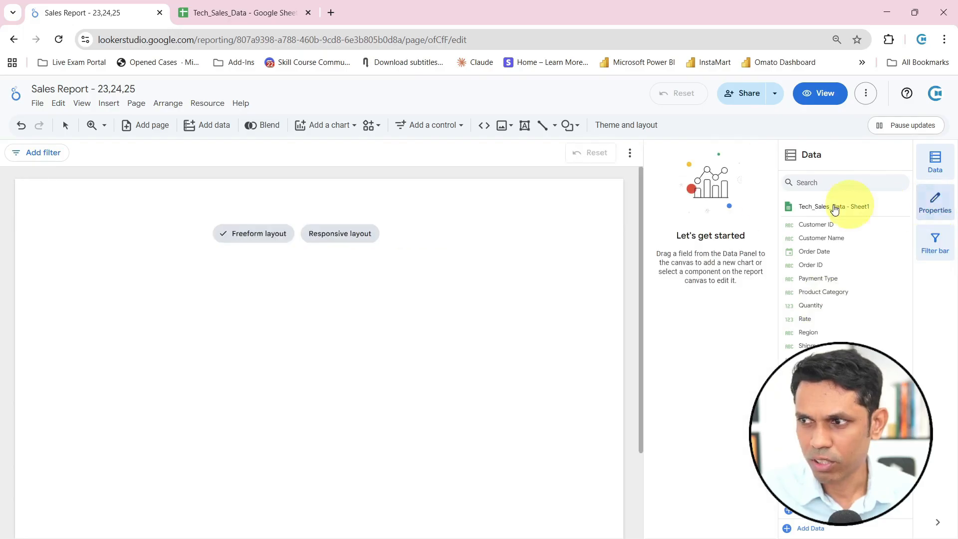
{"action": "left_click", "coordinate": [936, 206]}
{"action": "left_click", "coordinate": [940, 206]}
{"action": "left_click", "coordinate": [945, 210]}
{"action": "left_click", "coordinate": [943, 168]}
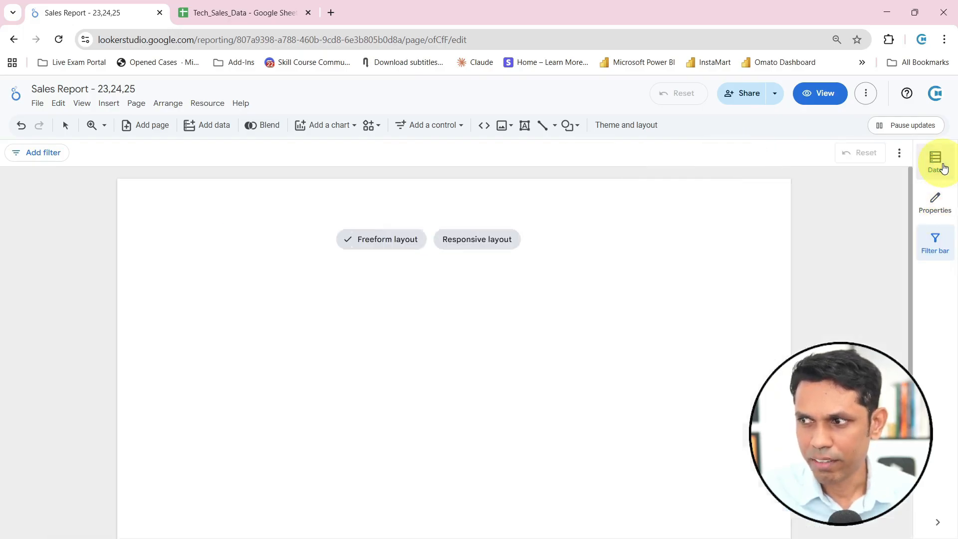
{"action": "left_click", "coordinate": [943, 167]}
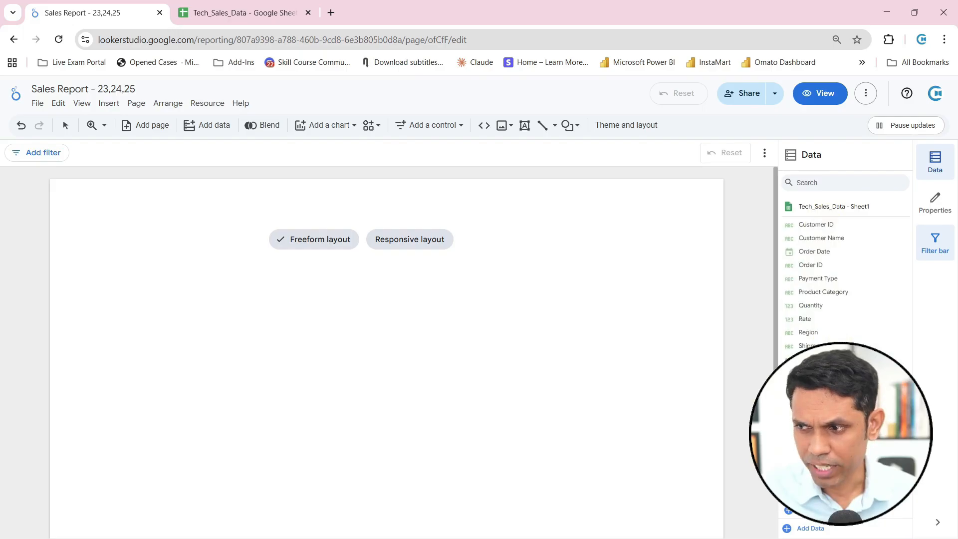
Hide the report's filter bar and show it again
{"action": "left_click_drag", "start_coordinate": [748, 399], "coordinate": [693, 402]}
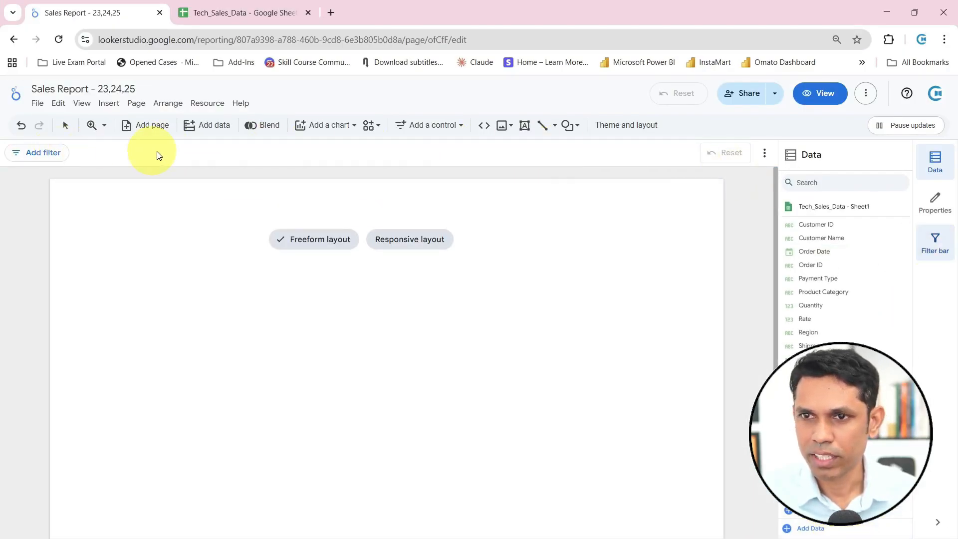
{"action": "left_click", "coordinate": [937, 241]}
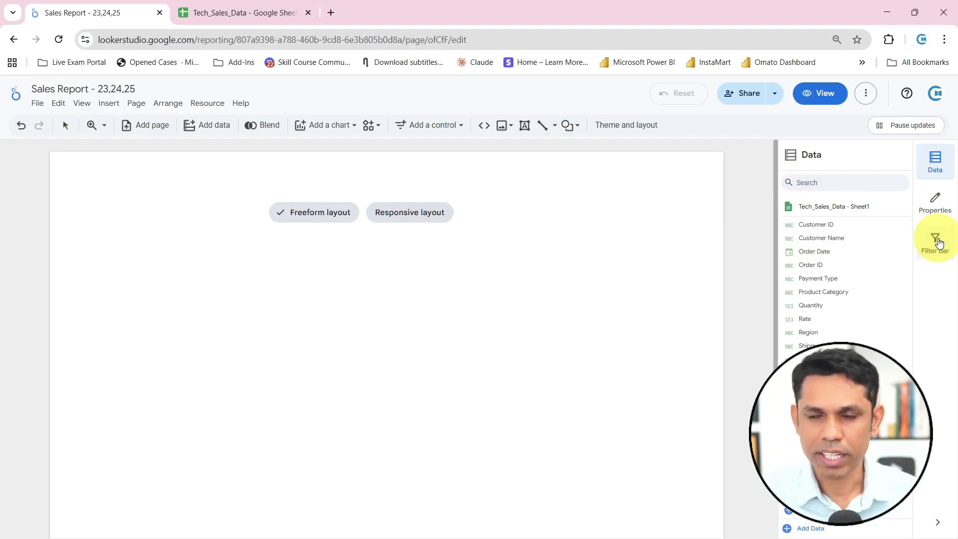
{"action": "left_click", "coordinate": [938, 243]}
{"action": "key", "text": "ctrl+2"}
{"action": "left_click_drag", "start_coordinate": [907, 139], "coordinate": [957, 266]}
{"action": "left_click_drag", "start_coordinate": [901, 303], "coordinate": [926, 260]}
{"action": "left_click_drag", "start_coordinate": [887, 235], "coordinate": [913, 215]}
{"action": "left_click_drag", "start_coordinate": [897, 178], "coordinate": [915, 168]}
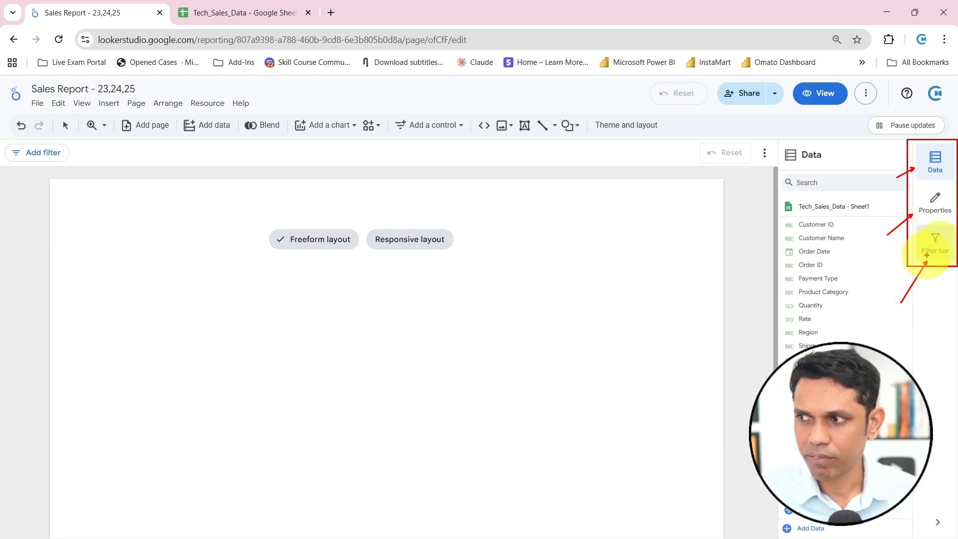
{"action": "key", "text": "Escape"}
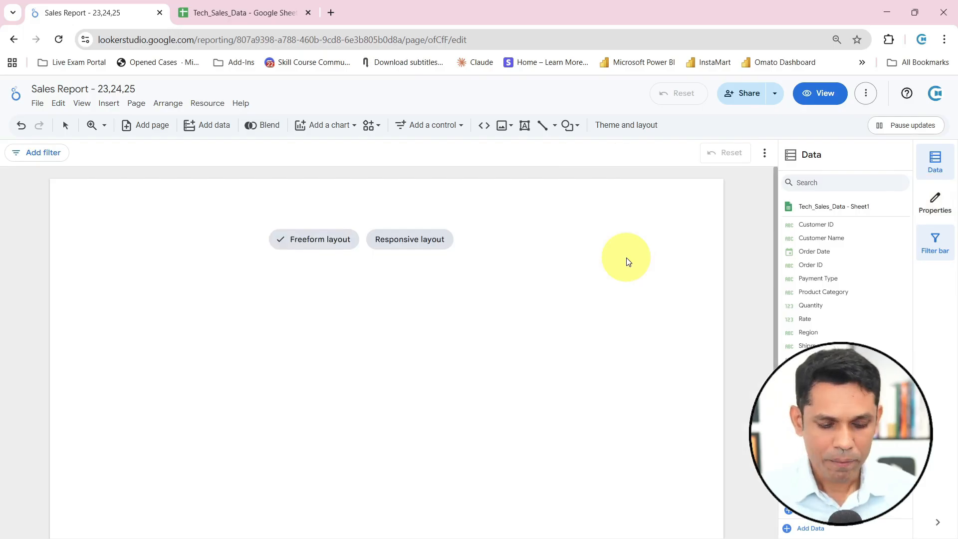
{"action": "key", "text": "ctrl+2"}
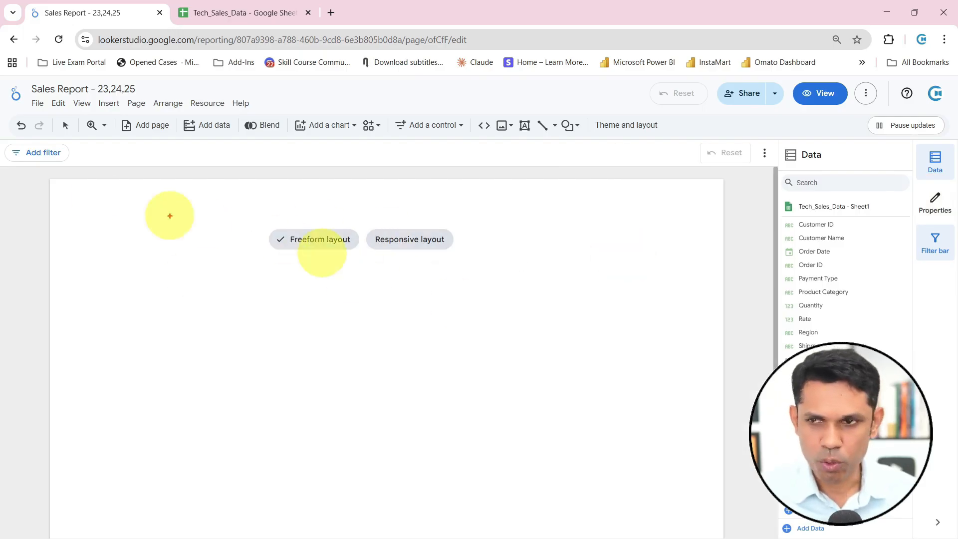
{"action": "mouse_move", "coordinate": [48, 178]}
{"action": "left_mouse_down"}
{"action": "mouse_move", "coordinate": [246, 278]}
{"action": "mouse_move", "coordinate": [674, 420]}
{"action": "mouse_move", "coordinate": [725, 449]}
{"action": "left_mouse_up"}
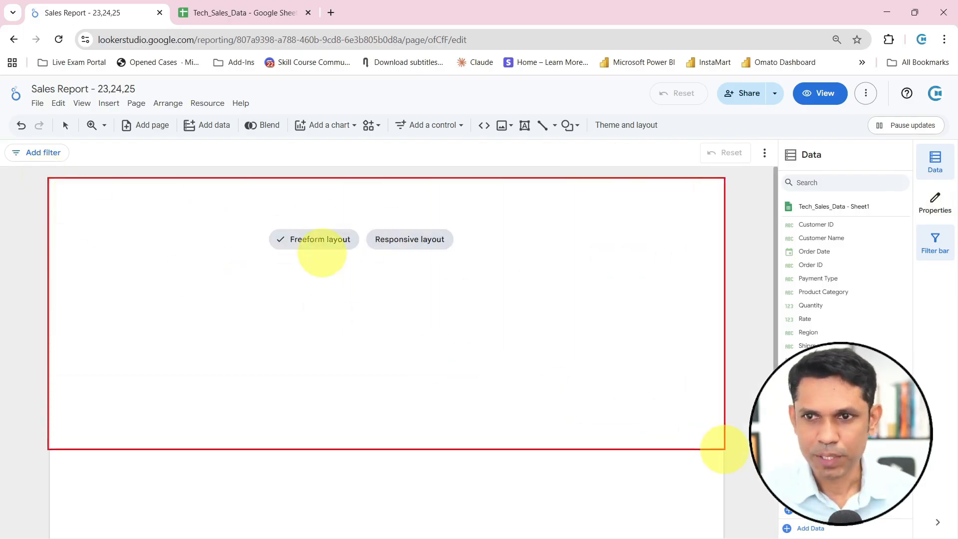
{"action": "key", "text": "Escape"}
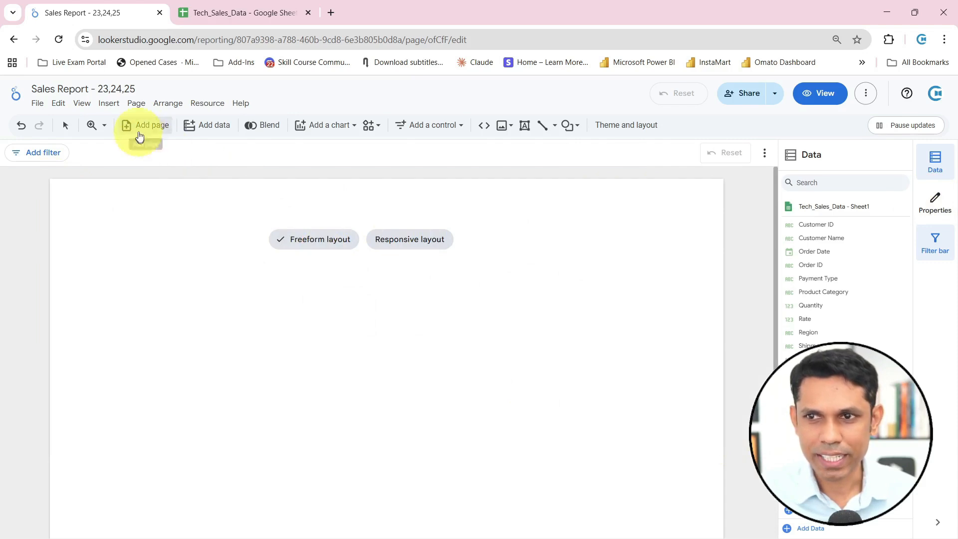
{"action": "key", "text": "ctrl+2"}
{"action": "mouse_move", "coordinate": [111, 113]}
{"action": "left_mouse_down"}
{"action": "mouse_move", "coordinate": [178, 138]}
{"action": "mouse_move", "coordinate": [147, 190]}
{"action": "left_mouse_up"}
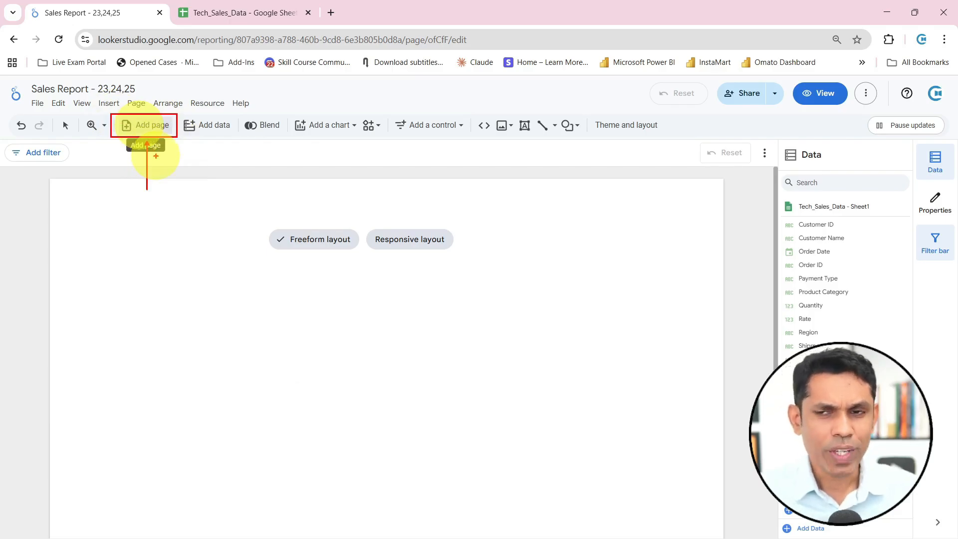
{"action": "key", "text": "Escape"}
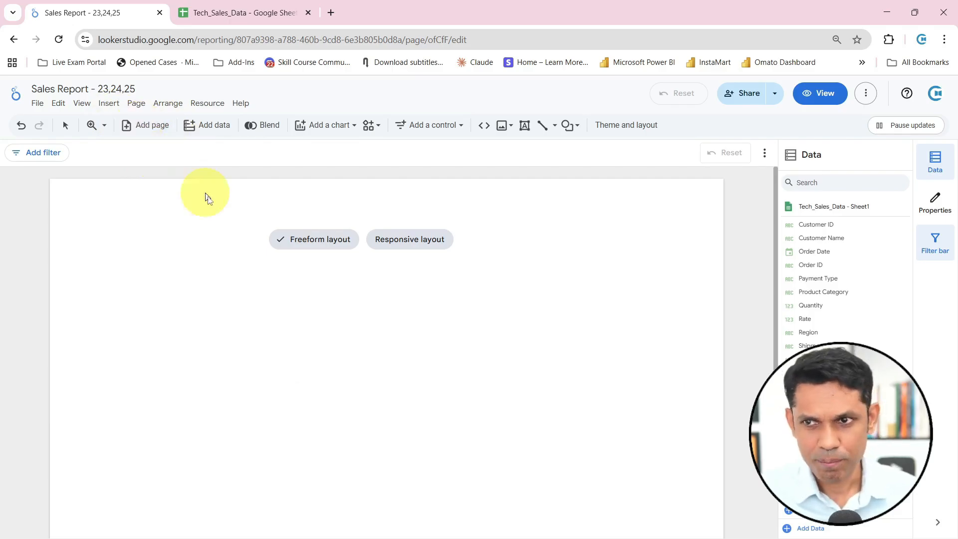
Add a second page to the report, switching between the two pages, and delete the added page
{"action": "left_click", "coordinate": [160, 126]}
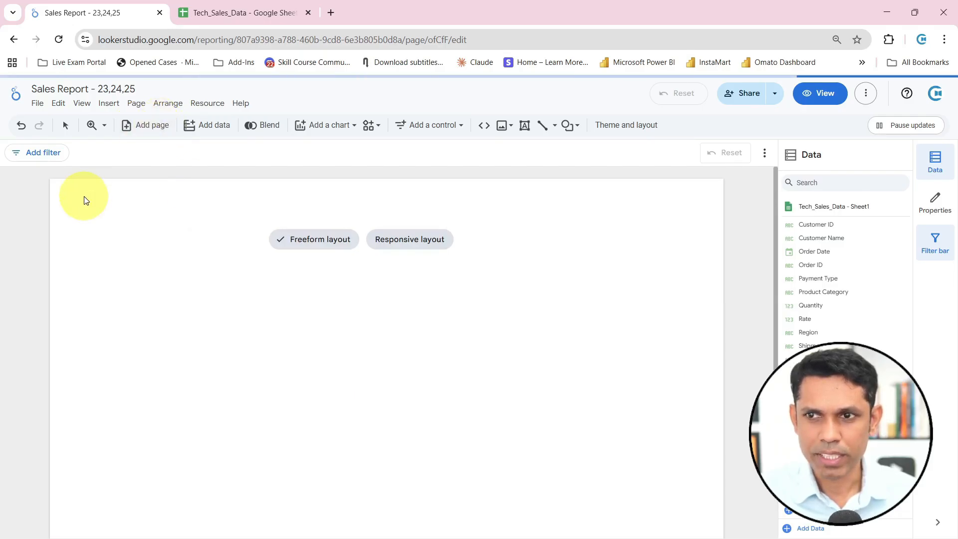
{"action": "left_click", "coordinate": [15, 165]}
{"action": "left_click", "coordinate": [16, 195]}
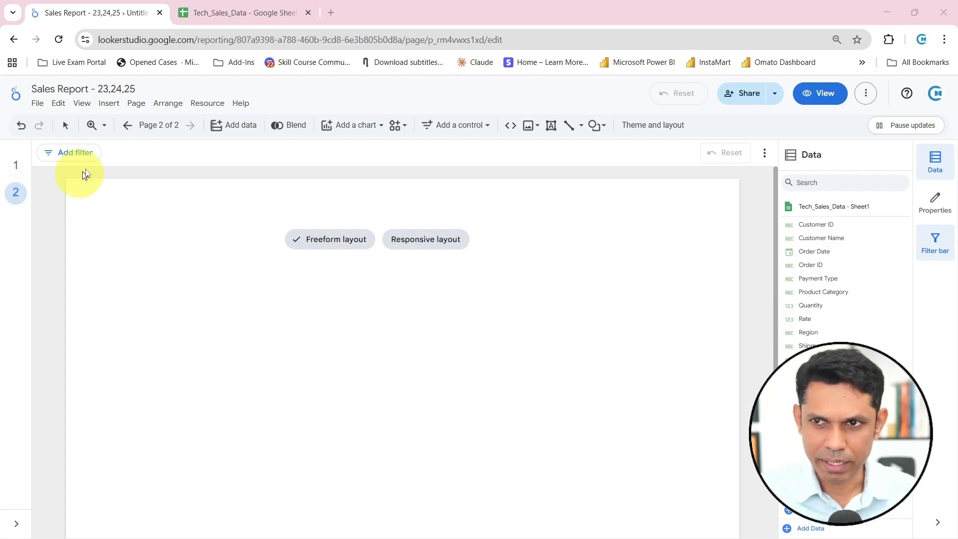
{"action": "left_click", "coordinate": [133, 106]}
{"action": "left_click", "coordinate": [164, 159]}
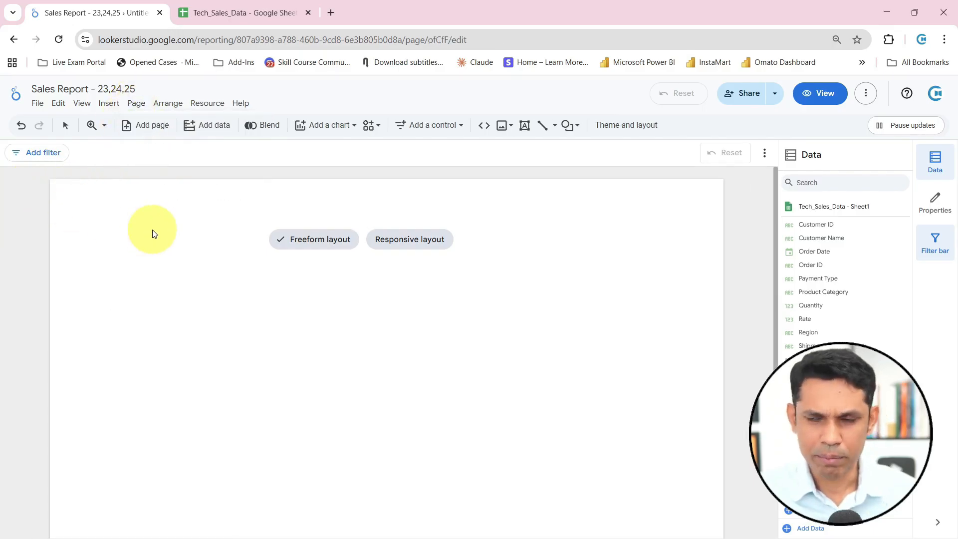
{"action": "mouse_move", "coordinate": [274, 235]}
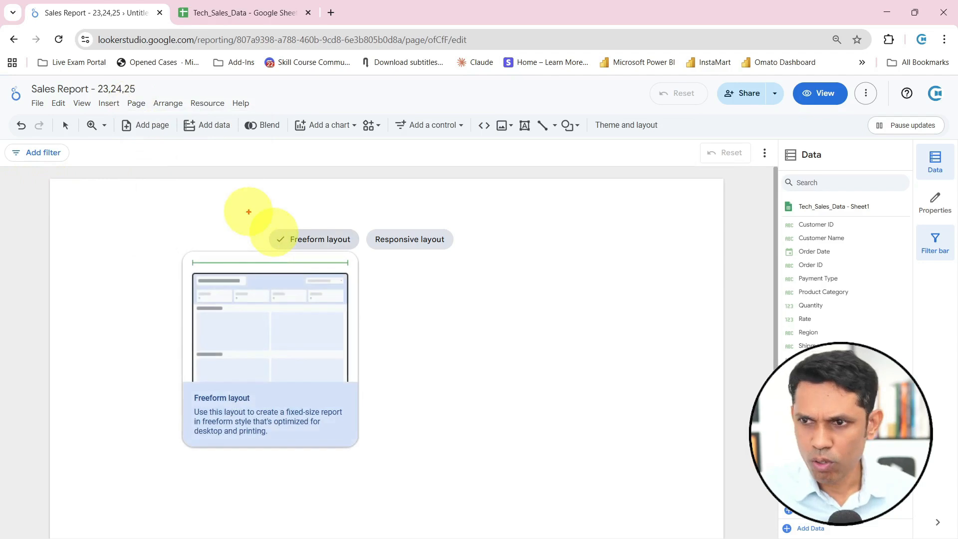
{"action": "left_click_drag", "start_coordinate": [257, 215], "coordinate": [488, 266]}
{"action": "left_click_drag", "start_coordinate": [411, 257], "coordinate": [411, 294]}
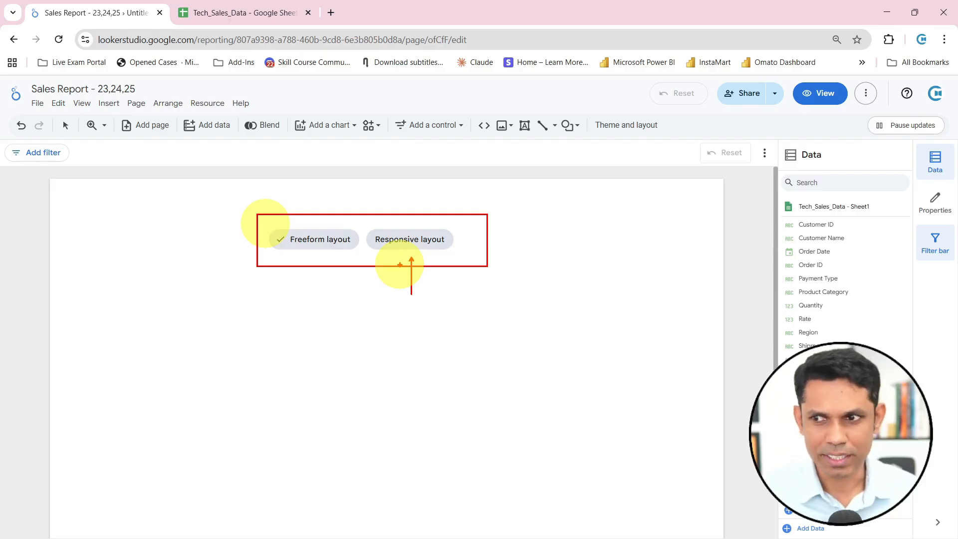
{"action": "left_click_drag", "start_coordinate": [433, 228], "coordinate": [457, 199]}
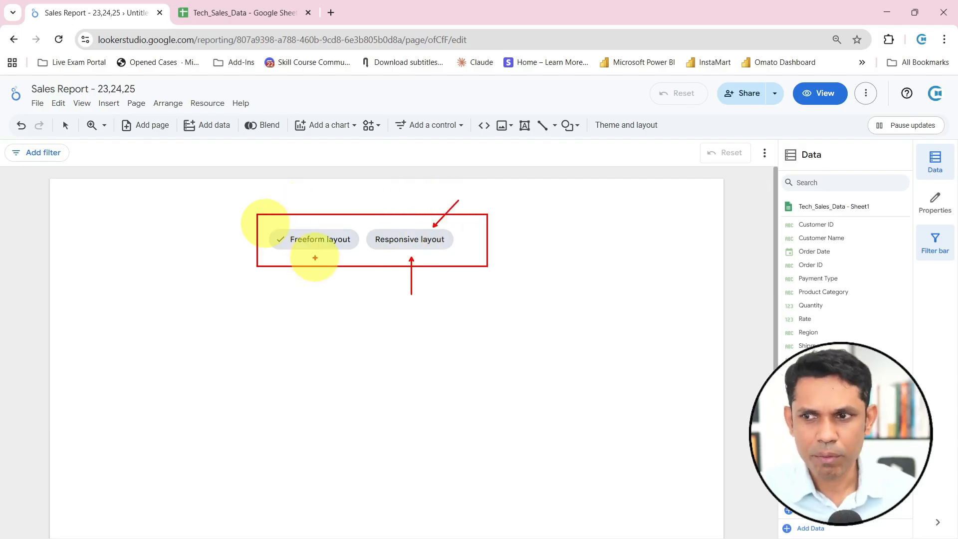
{"action": "left_click_drag", "start_coordinate": [314, 257], "coordinate": [319, 287]}
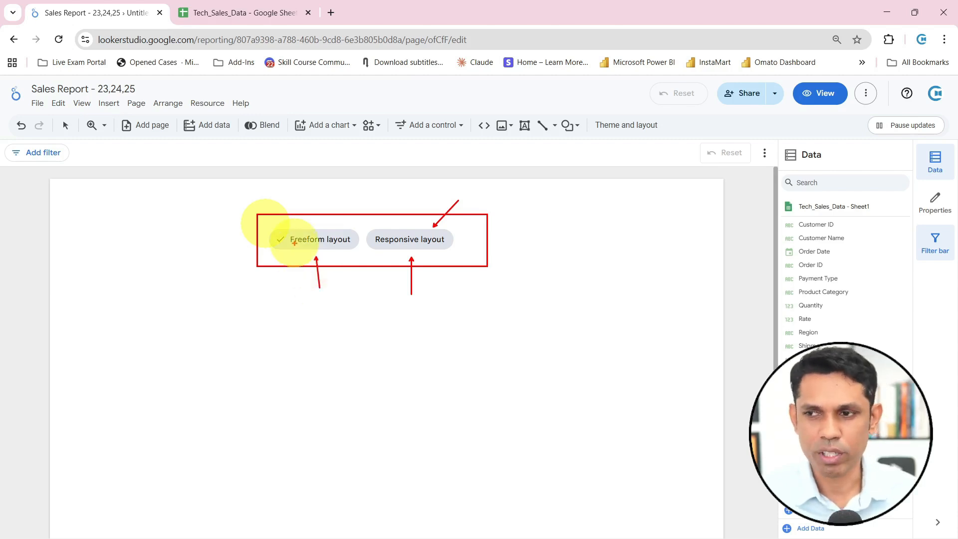
{"action": "key", "text": "Escape"}
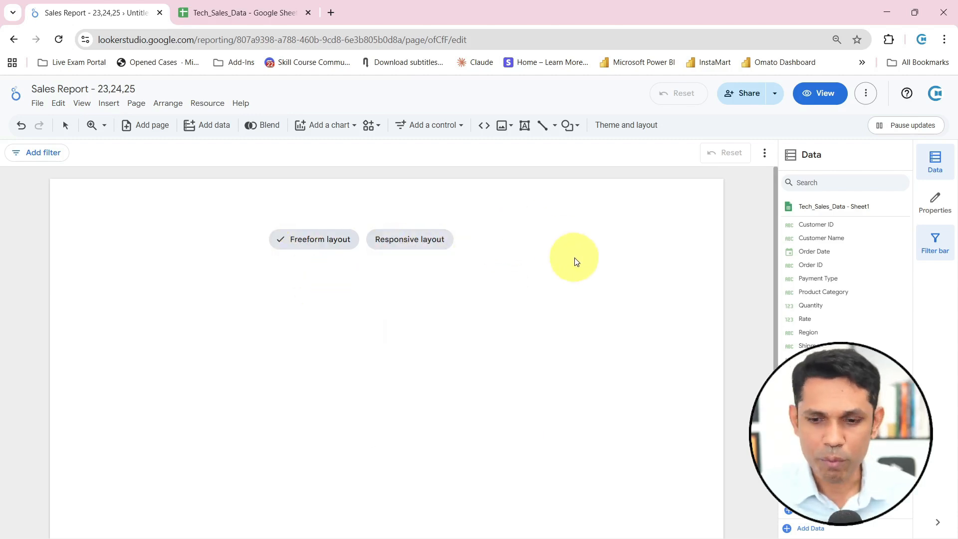
{"action": "key", "text": "ctrl+2"}
{"action": "mouse_move", "coordinate": [363, 222]}
{"action": "left_mouse_down"}
{"action": "mouse_move", "coordinate": [475, 257]}
{"action": "mouse_move", "coordinate": [369, 220]}
{"action": "mouse_move", "coordinate": [473, 259]}
{"action": "mouse_move", "coordinate": [419, 296]}
{"action": "left_mouse_up"}
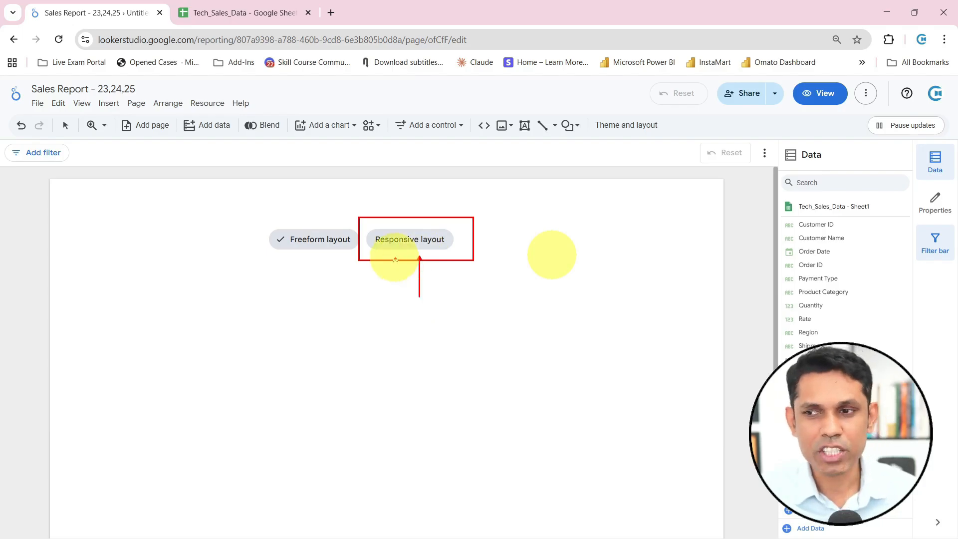
{"action": "left_click_drag", "start_coordinate": [396, 257], "coordinate": [358, 320]}
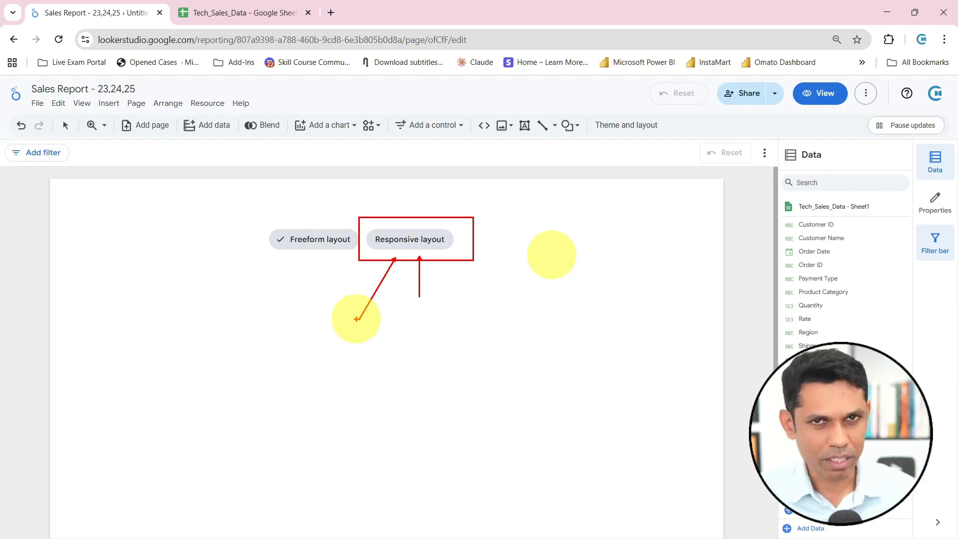
{"action": "key", "text": "Escape"}
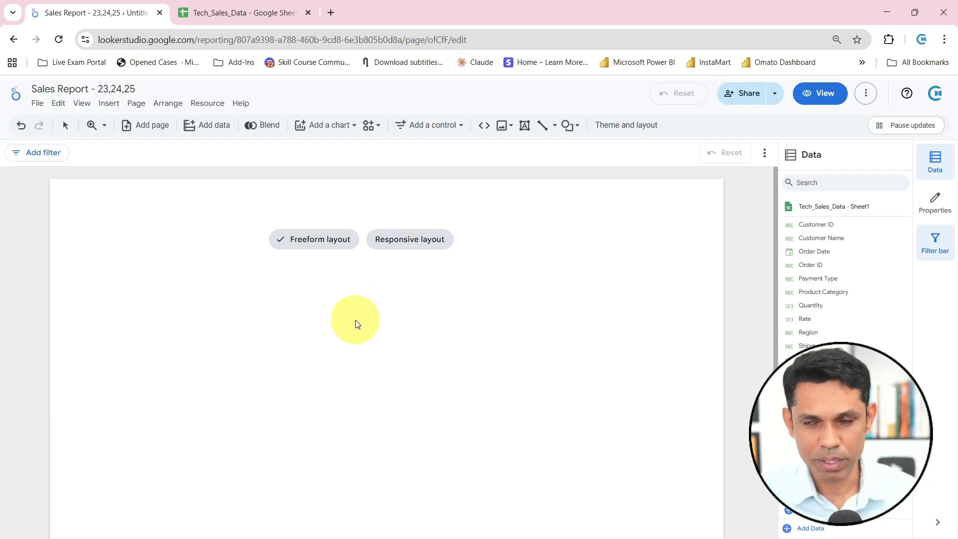
Compare the freeform and responsive layout previews and apply the responsive layout to the report
{"action": "mouse_move", "coordinate": [320, 242]}
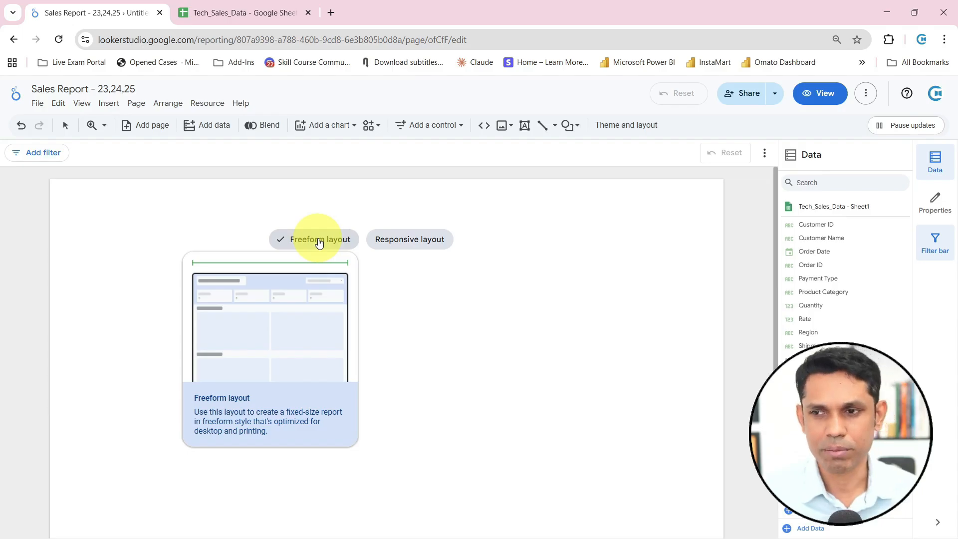
{"action": "mouse_move", "coordinate": [402, 247]}
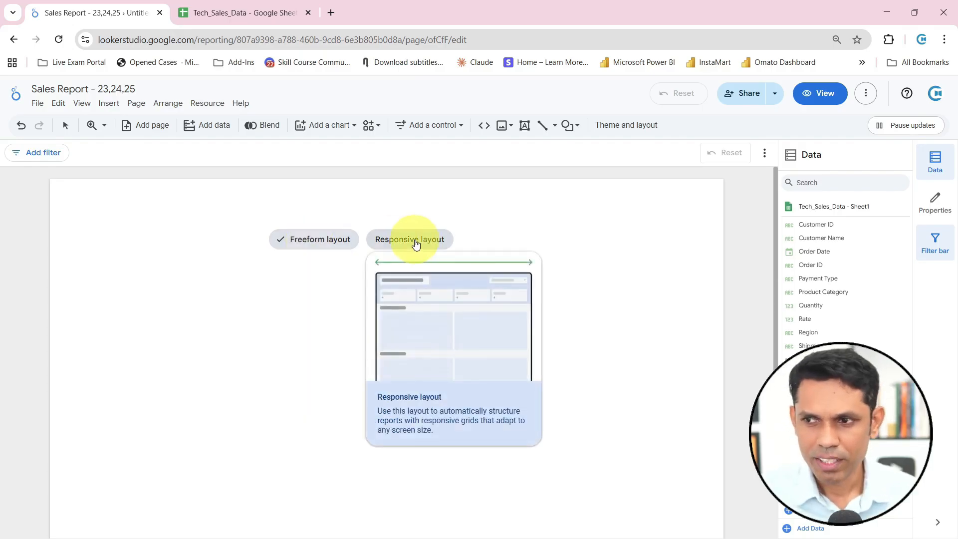
{"action": "left_click", "coordinate": [415, 243]}
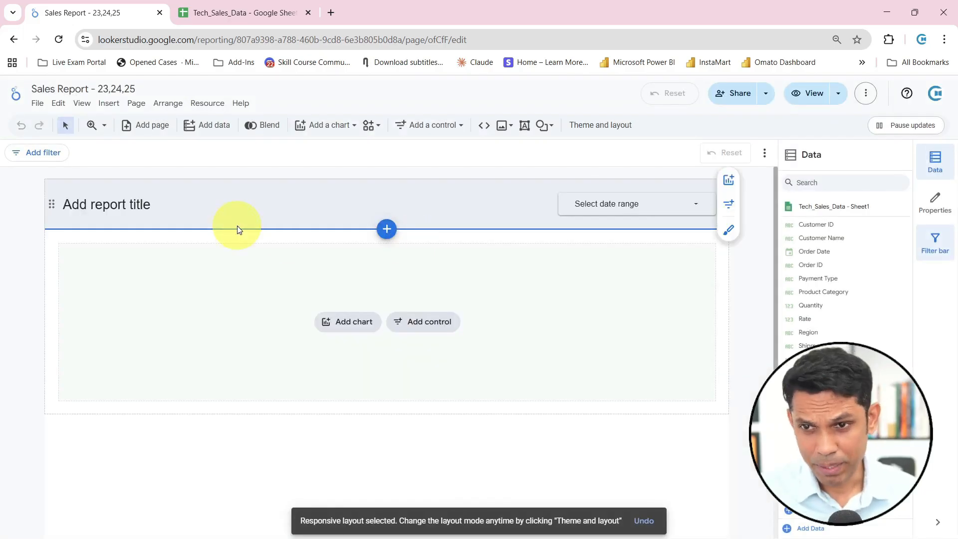
Replace the placeholder report title in the header with "Sales Report"
{"action": "left_click", "coordinate": [122, 207]}
{"action": "left_click", "coordinate": [126, 207]}
{"action": "key", "text": "ctrl+a"}
{"action": "key", "text": "BackSpace"}
{"action": "type", "text": "Sales "}
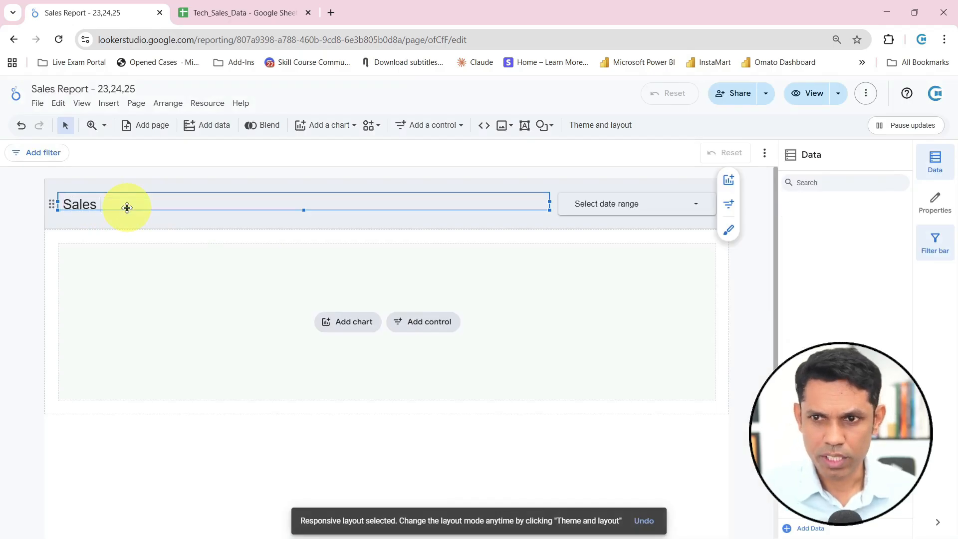
{"action": "type", "text": "Report"}
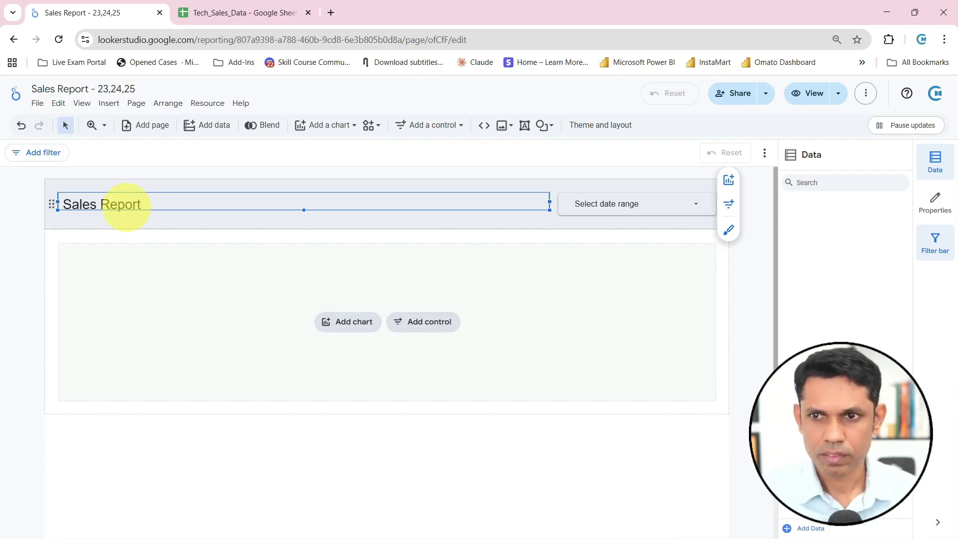
Insert "Tech" before the header title so it reads "Tech Sales Report" on one line, and finish editing
{"action": "key", "text": "Home"}
{"action": "type", "text": "TEc"}
{"action": "key", "text": "BackSpace"}
{"action": "key", "text": "BackSpace"}
{"action": "type", "text": "ech"}
{"action": "key", "text": "Return"}
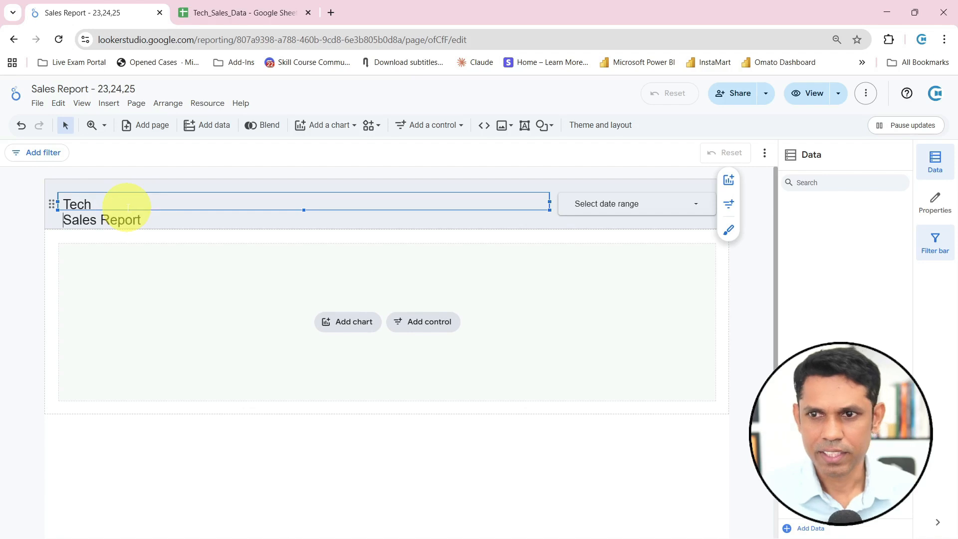
{"action": "key", "text": "BackSpace"}
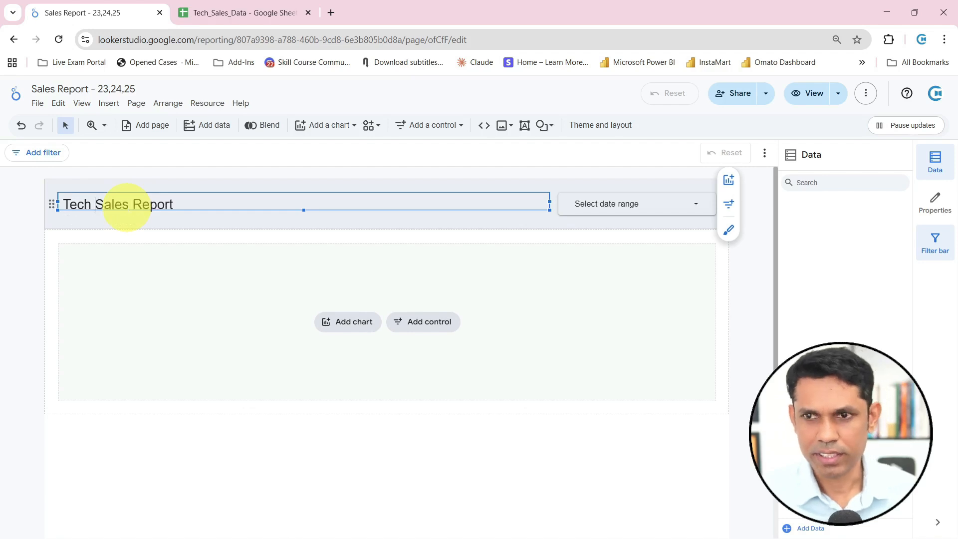
{"action": "left_click", "coordinate": [53, 255]}
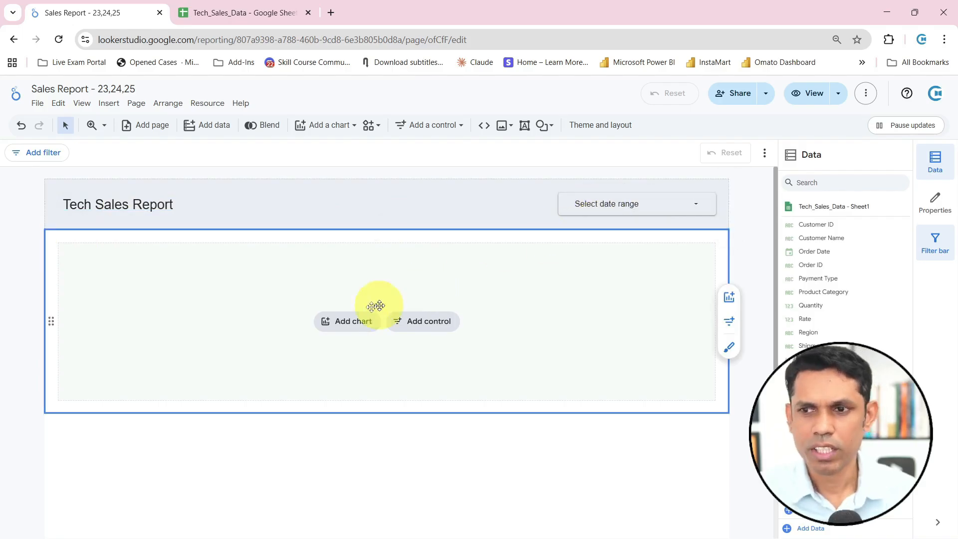
Look at the control types that can be added to the empty section below the header
{"action": "left_click", "coordinate": [426, 322]}
{"action": "mouse_move", "coordinate": [40, 230]}
{"action": "left_mouse_down"}
{"action": "mouse_move", "coordinate": [290, 310]}
{"action": "mouse_move", "coordinate": [740, 424]}
{"action": "left_mouse_up"}
{"action": "left_click_drag", "start_coordinate": [350, 402], "coordinate": [351, 471]}
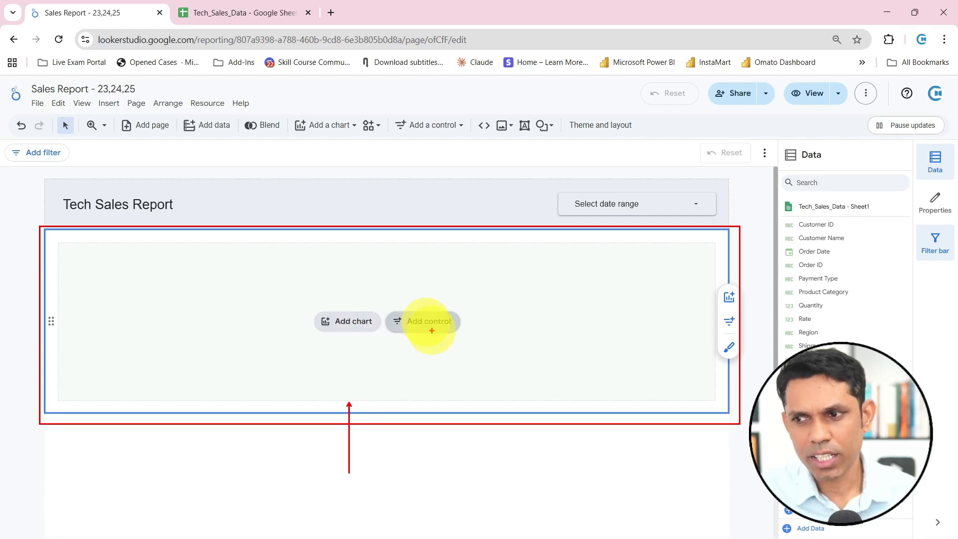
{"action": "left_click_drag", "start_coordinate": [433, 333], "coordinate": [437, 394]}
{"action": "left_click", "coordinate": [412, 322]}
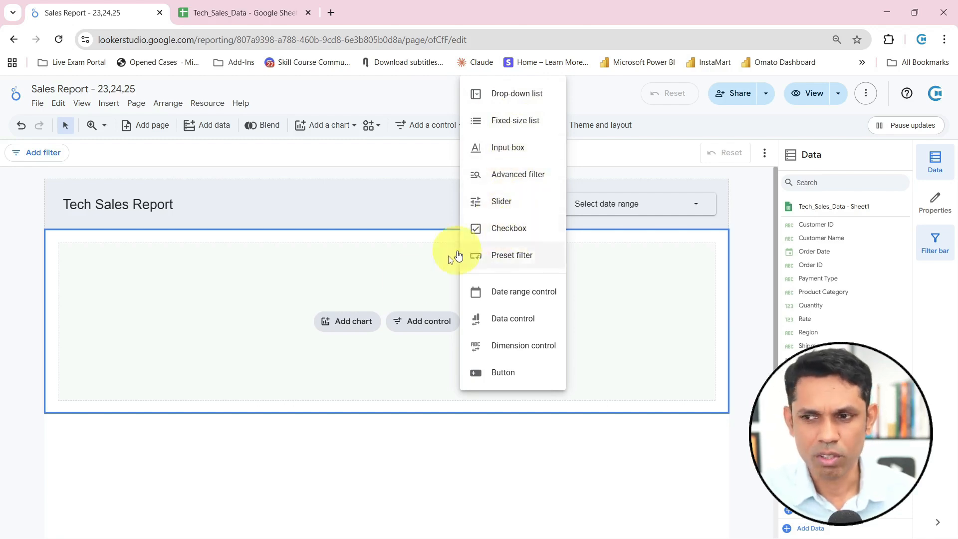
Look through the chart types available for the empty section and the chart types the report can insert
{"action": "left_click", "coordinate": [355, 327]}
{"action": "left_click", "coordinate": [354, 324]}
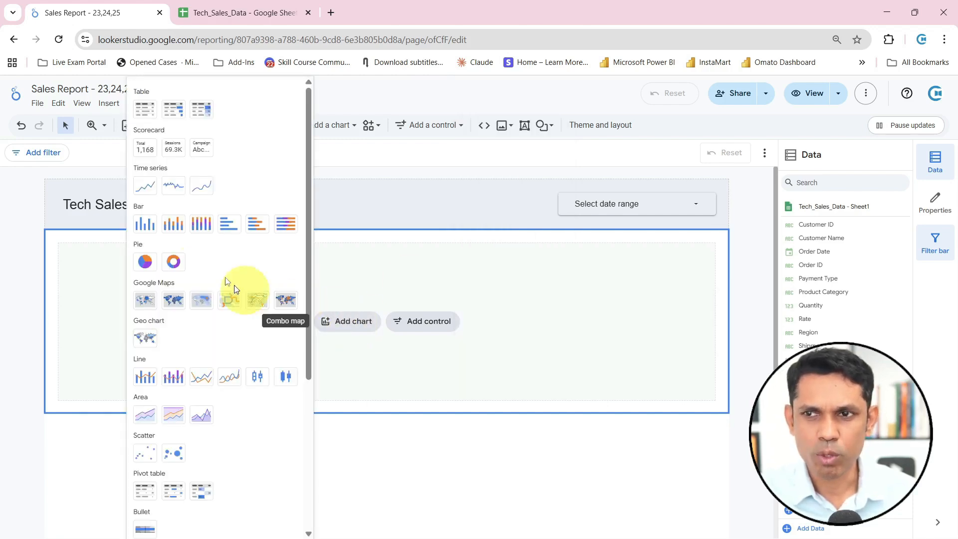
{"action": "scroll", "coordinate": [189, 325], "scroll_direction": "down", "scroll_amount": 2}
{"action": "scroll", "coordinate": [189, 326], "scroll_direction": "up", "scroll_amount": 2}
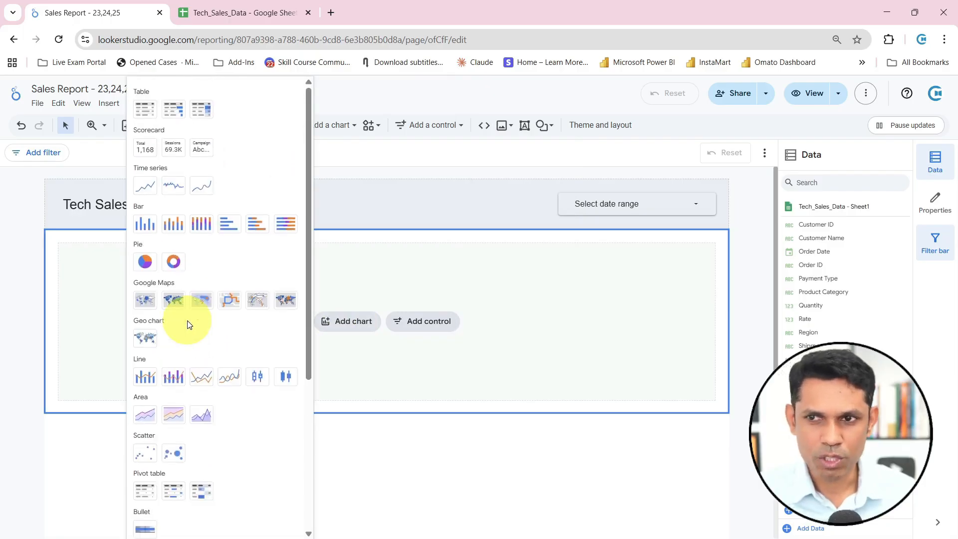
{"action": "right_click", "coordinate": [189, 324]}
{"action": "left_click", "coordinate": [493, 320]}
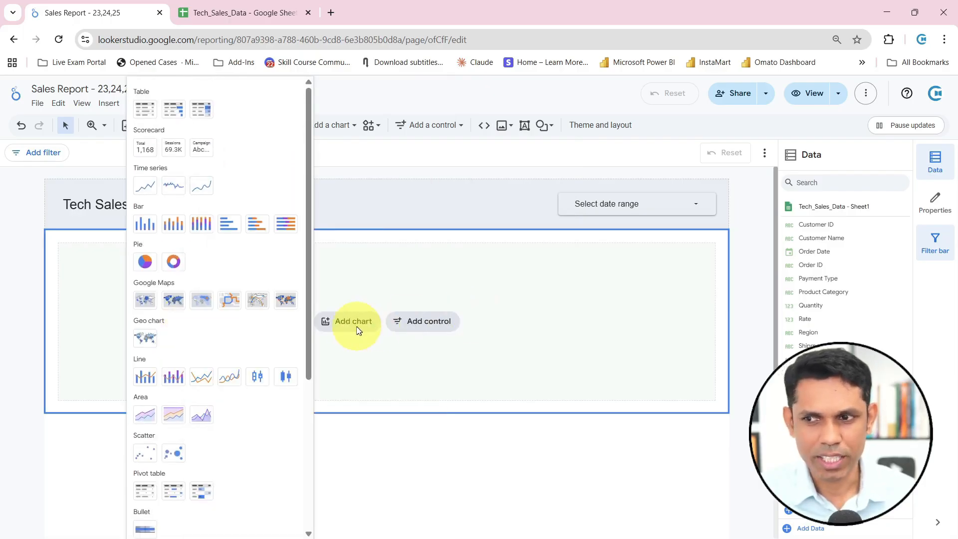
{"action": "left_click", "coordinate": [443, 372]}
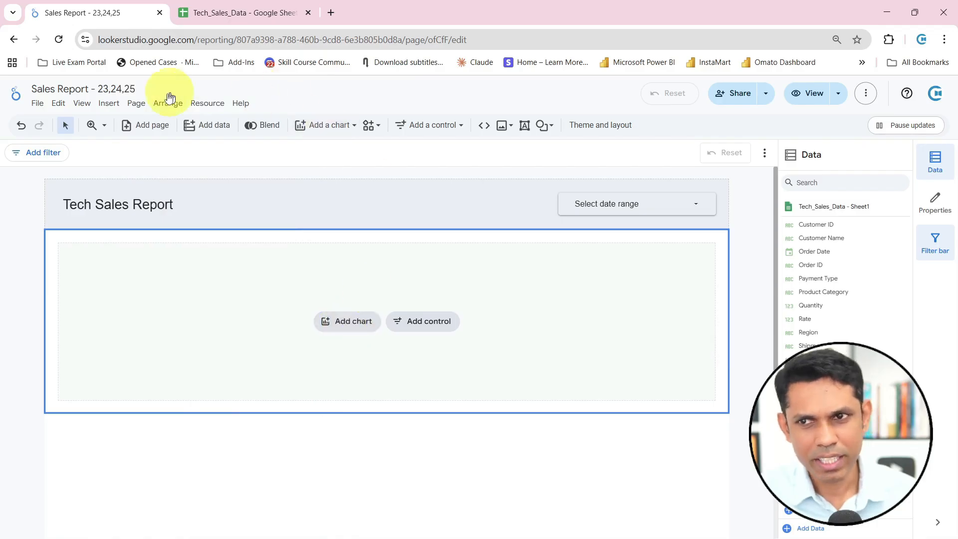
{"action": "left_click", "coordinate": [109, 103]}
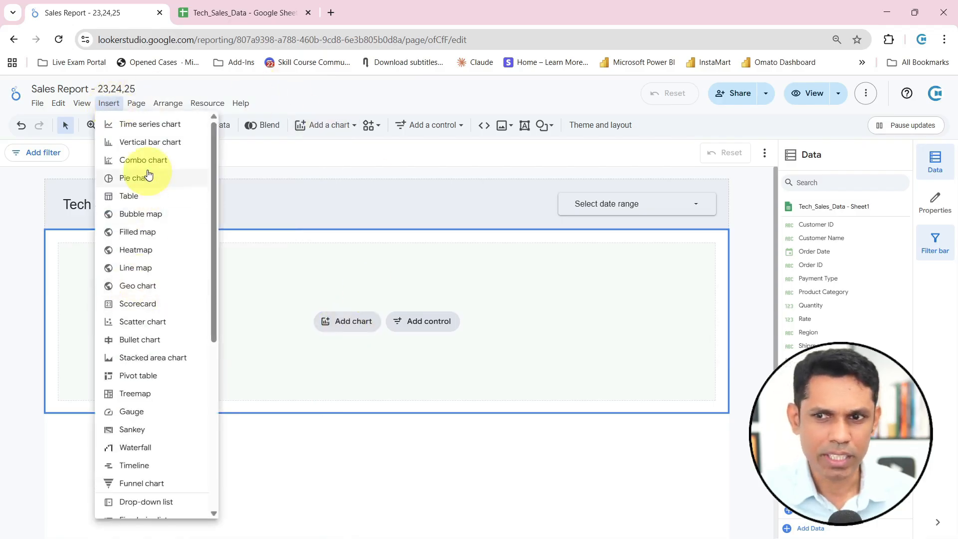
{"action": "left_click", "coordinate": [315, 382]}
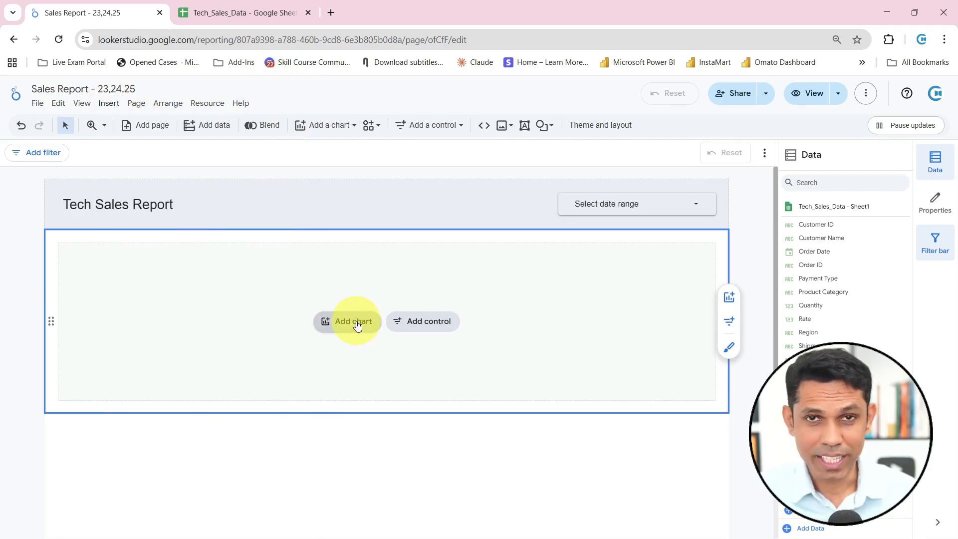
Add a time series chart to the empty section below the header
{"action": "left_click", "coordinate": [357, 325]}
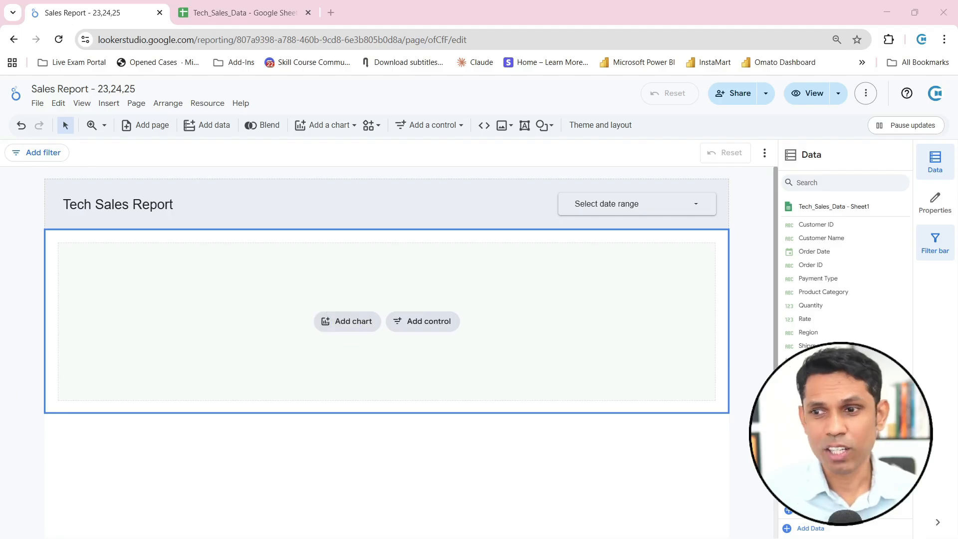
{"action": "left_click", "coordinate": [351, 325]}
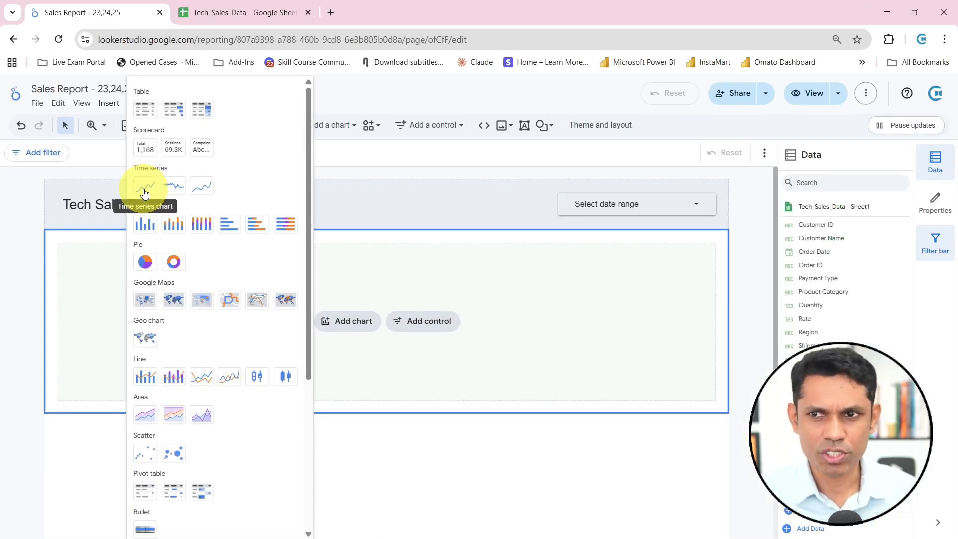
{"action": "left_click", "coordinate": [144, 190]}
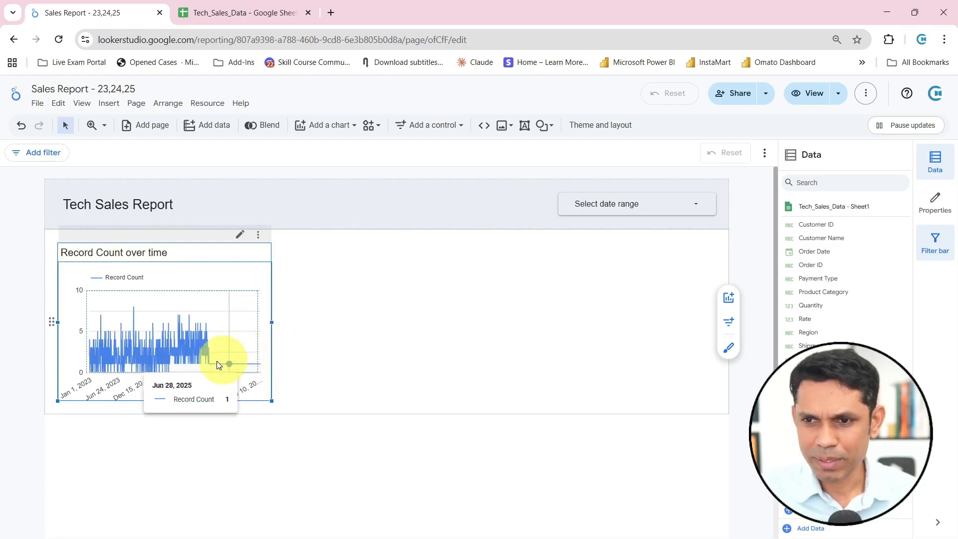
{"action": "key", "text": "ctrl+2"}
{"action": "left_click_drag", "start_coordinate": [110, 393], "coordinate": [117, 444]}
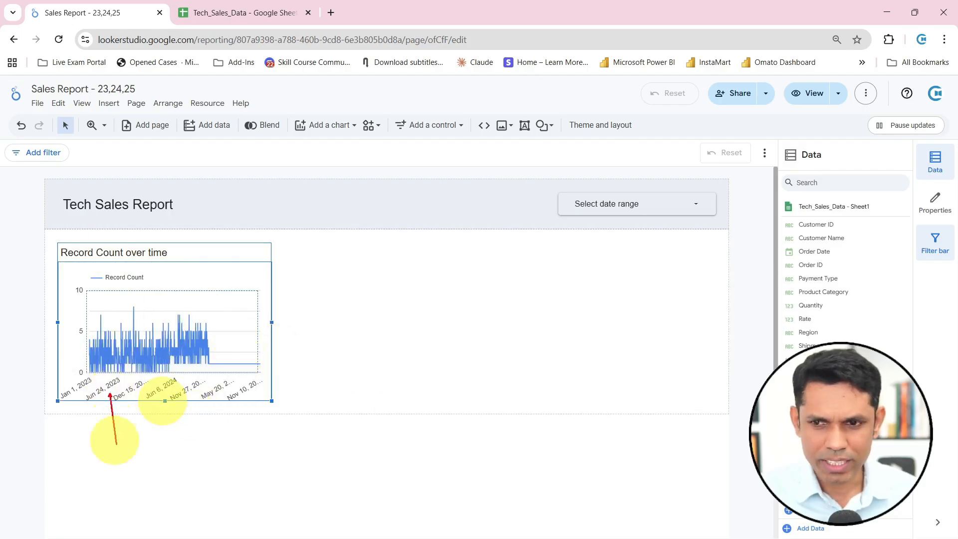
{"action": "left_click_drag", "start_coordinate": [194, 402], "coordinate": [200, 427]}
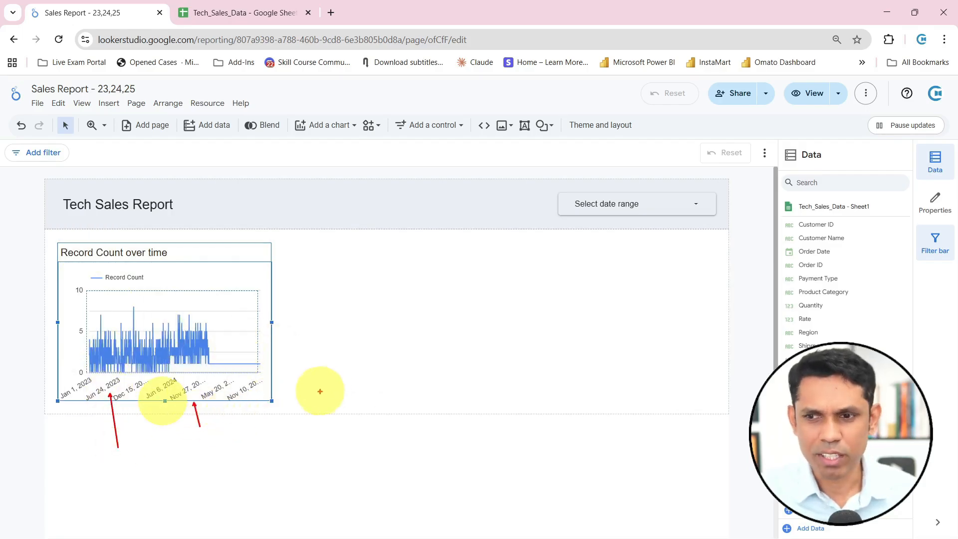
{"action": "key", "text": "Escape"}
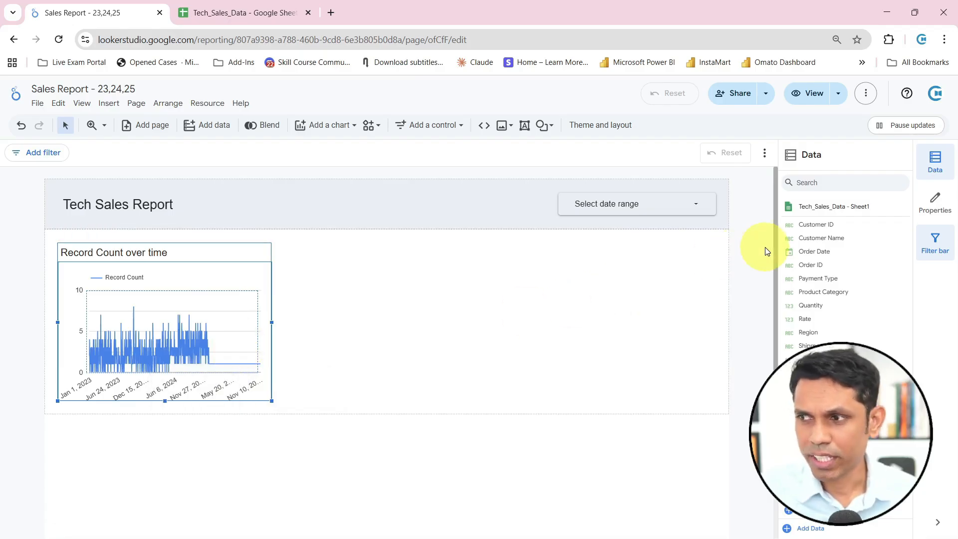
Show the time series chart's properties and review its setup, style and data source options
{"action": "left_click", "coordinate": [937, 206]}
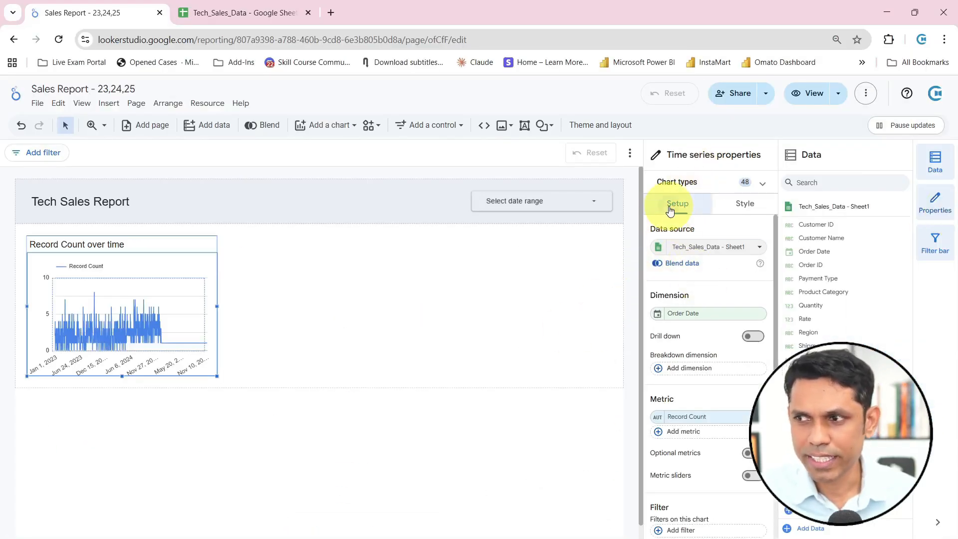
{"action": "left_click", "coordinate": [745, 207]}
{"action": "left_click", "coordinate": [687, 206]}
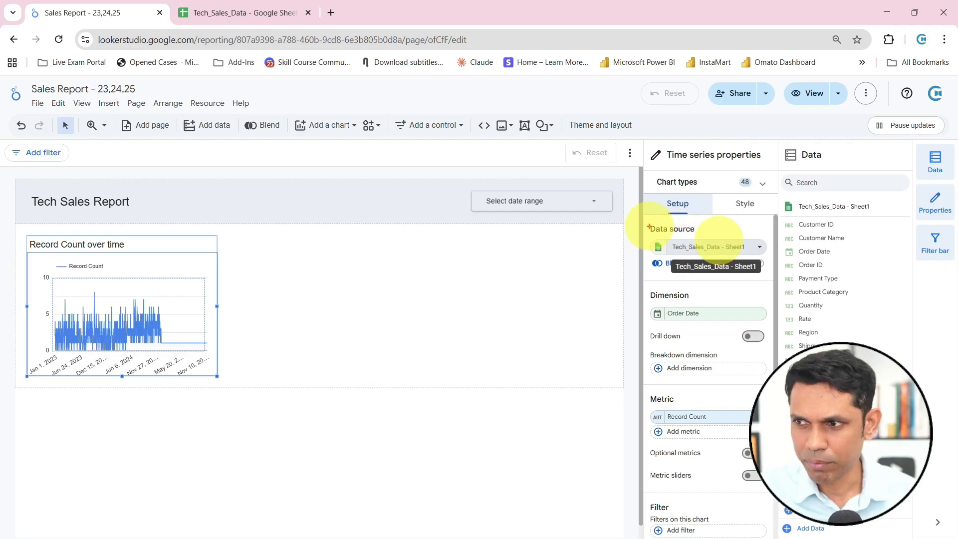
{"action": "left_click", "coordinate": [759, 247]}
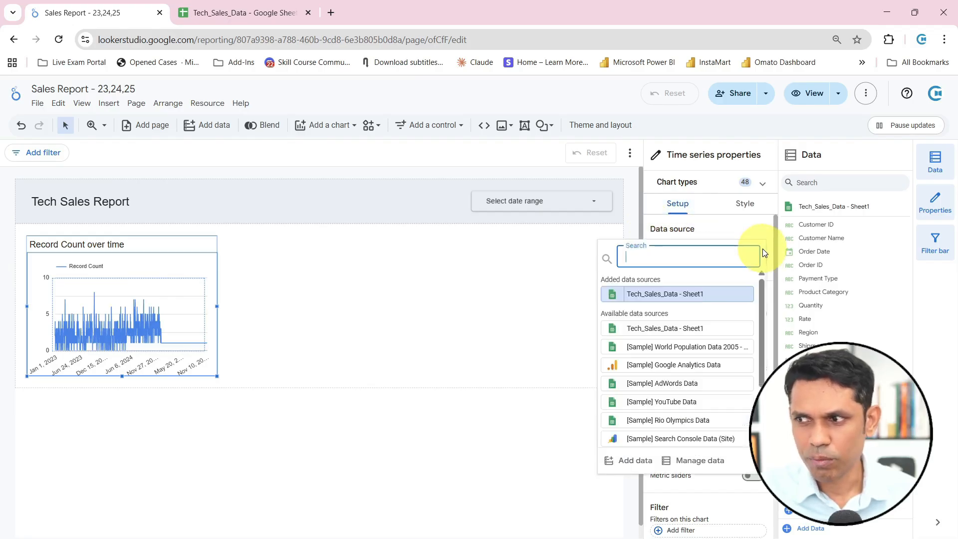
{"action": "left_click", "coordinate": [719, 232]}
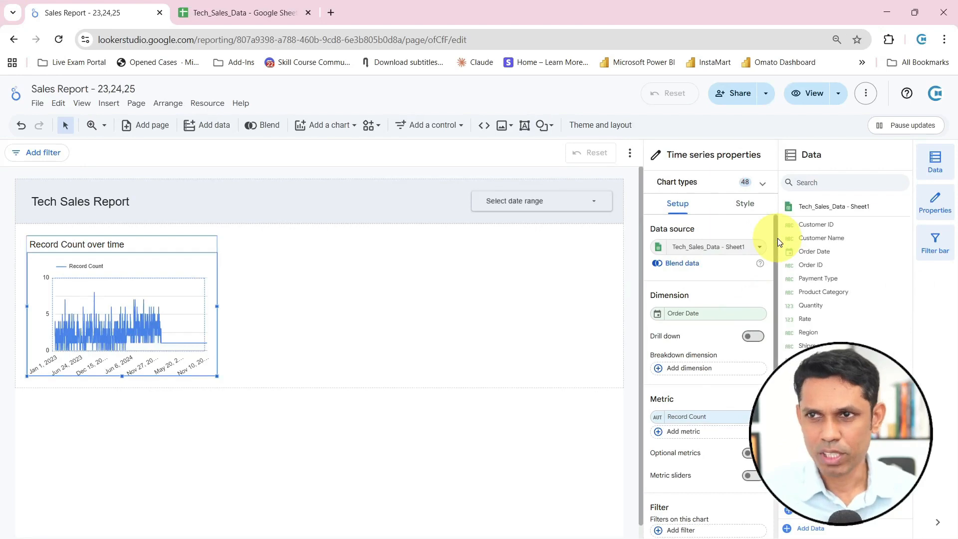
Switch to the Tech_Sales_Data Google Sheet and examine the date format in the Order Date column
{"action": "left_click", "coordinate": [205, 11]}
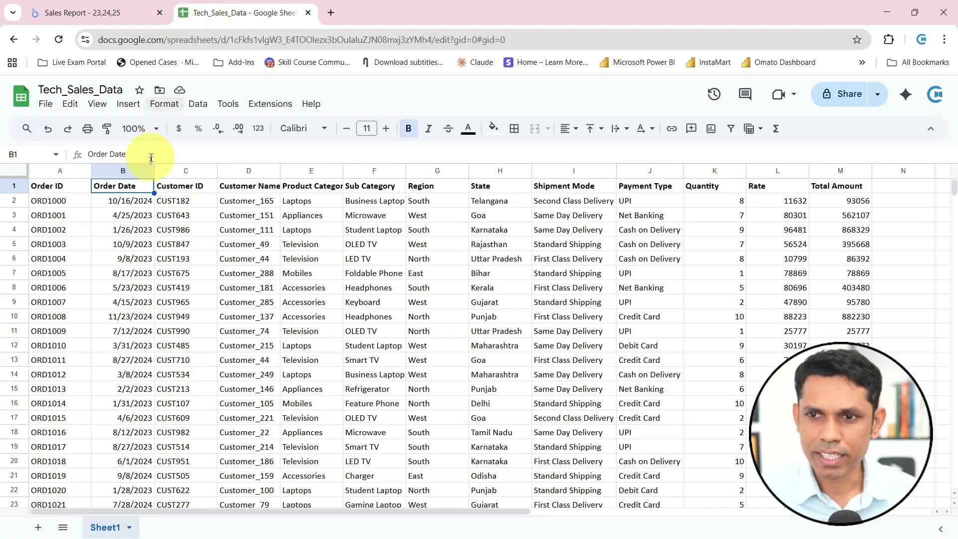
{"action": "left_click", "coordinate": [125, 201]}
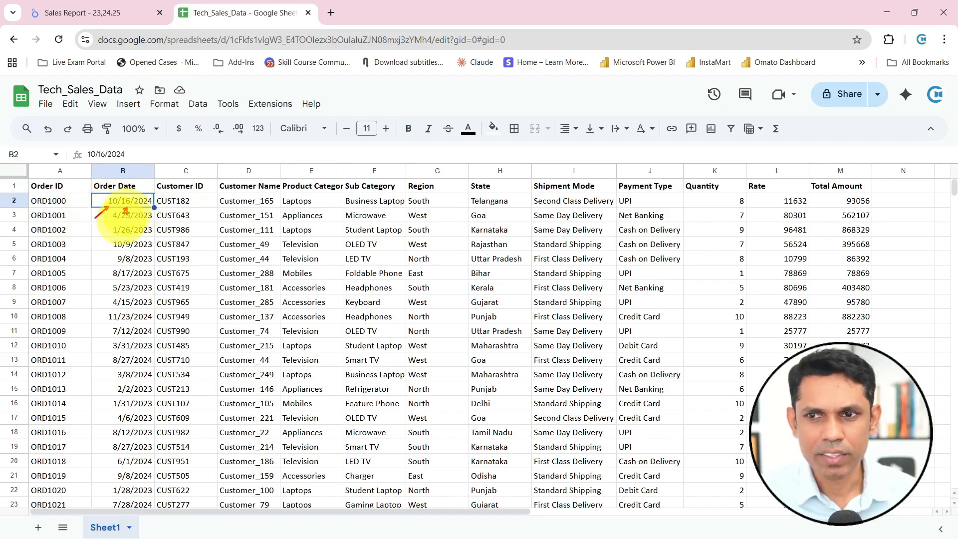
{"action": "left_click_drag", "start_coordinate": [143, 207], "coordinate": [148, 224]}
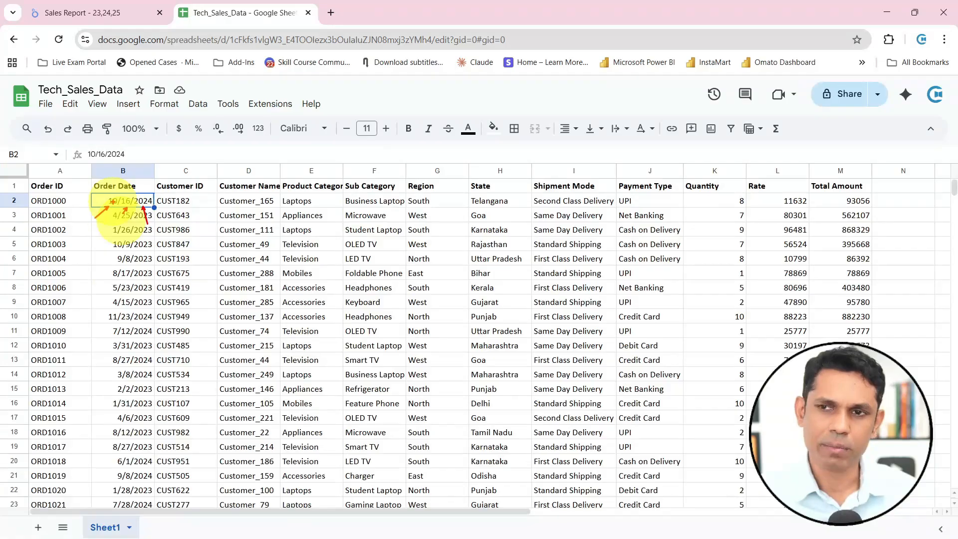
Return to the Looker Studio report and set the data type of the chart's Order Date dimension to Month
{"action": "left_click", "coordinate": [61, 9]}
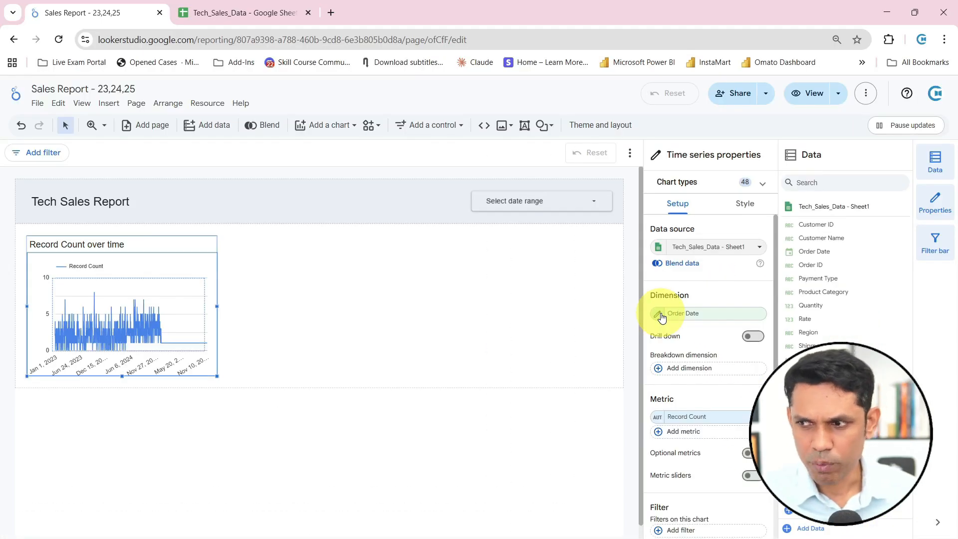
{"action": "left_click", "coordinate": [659, 316]}
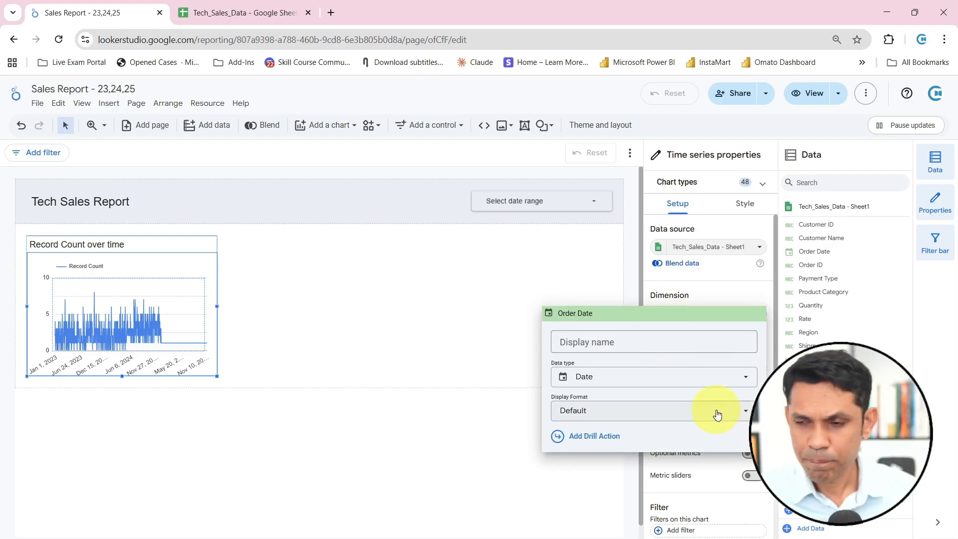
{"action": "left_click", "coordinate": [769, 358]}
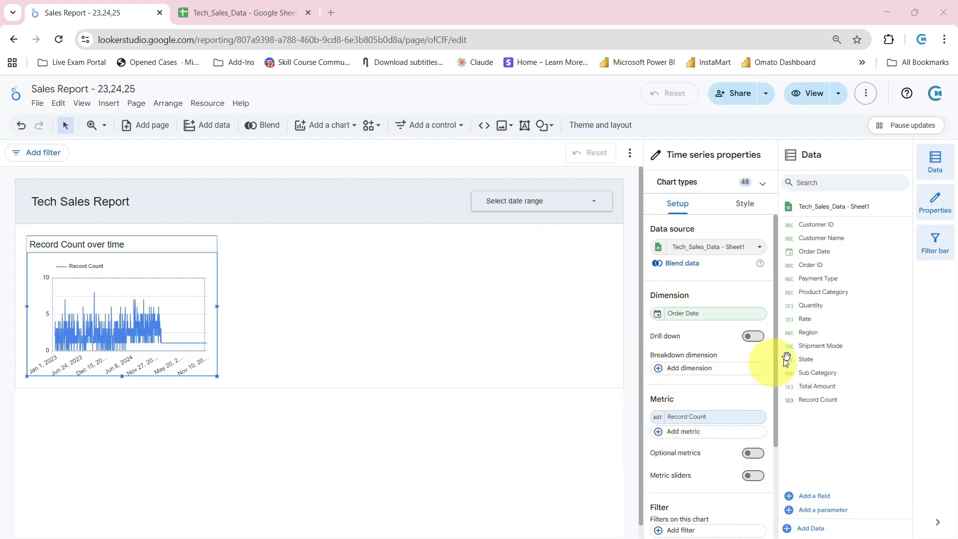
{"action": "left_click", "coordinate": [656, 315]}
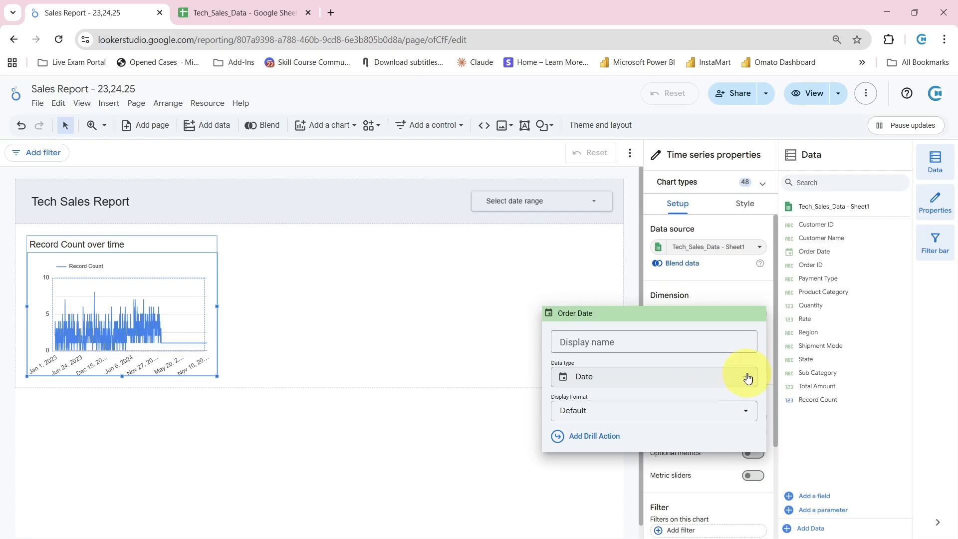
{"action": "left_click", "coordinate": [748, 377]}
{"action": "mouse_move", "coordinate": [636, 244]}
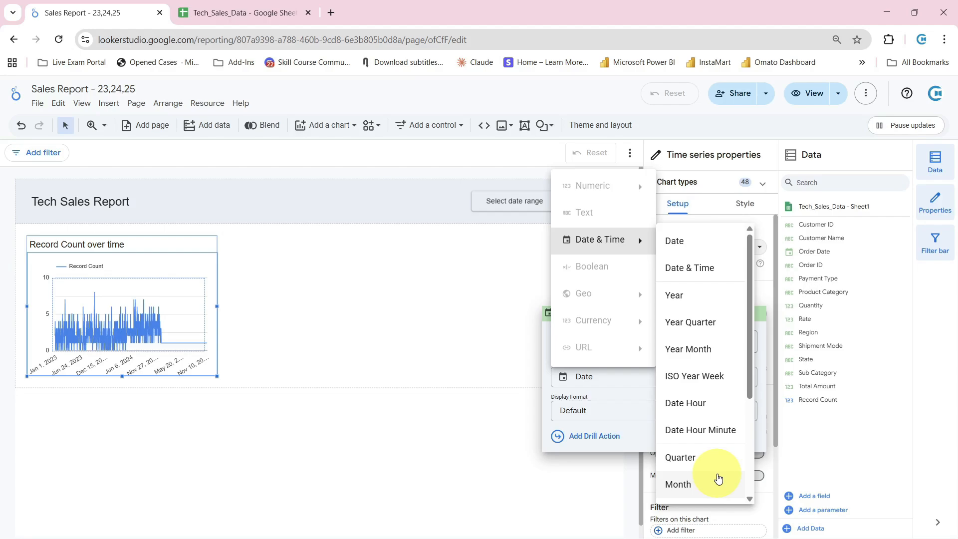
{"action": "left_click", "coordinate": [698, 485]}
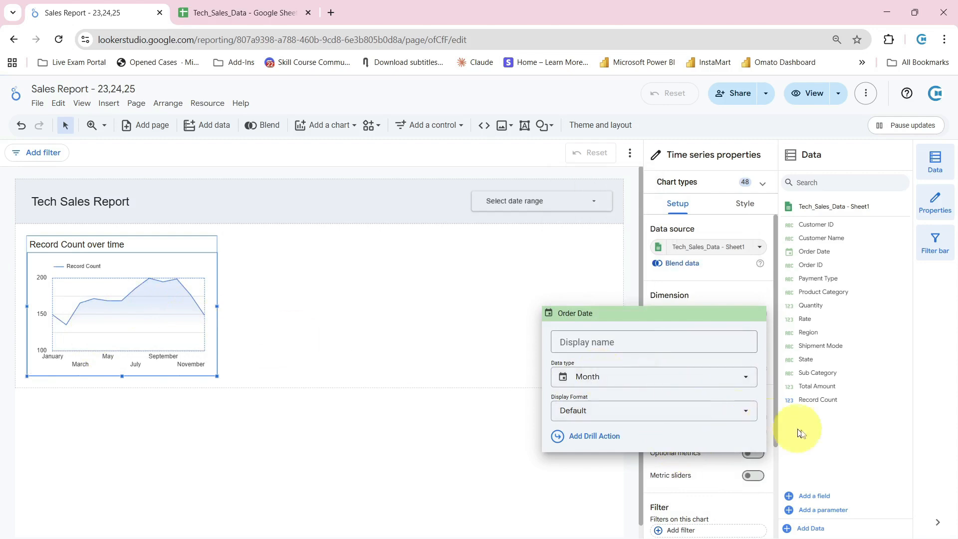
{"action": "left_click", "coordinate": [841, 437]}
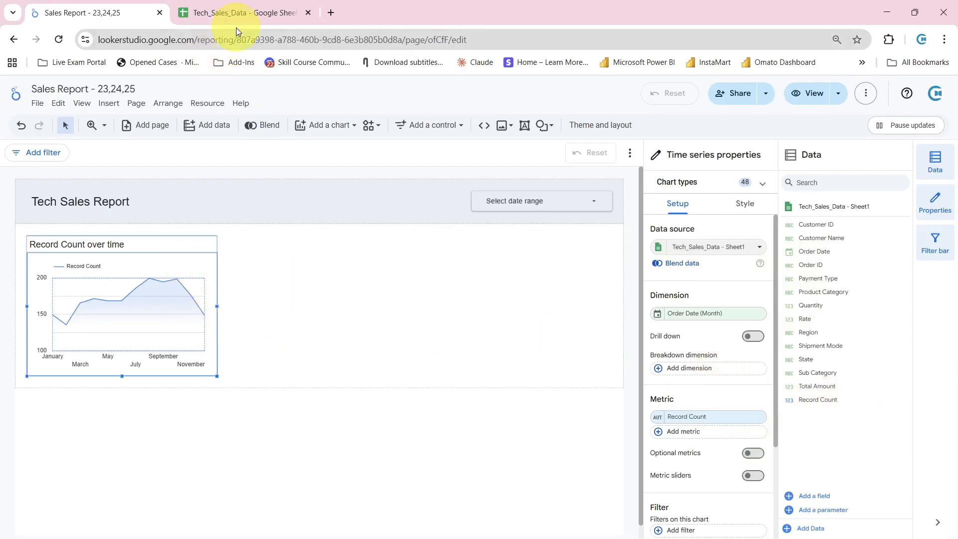
Switch to the Tech_Sales_Data Google Sheet and check the order dates in the last rows of data
{"action": "left_click", "coordinate": [236, 13]}
{"action": "left_click", "coordinate": [73, 208]}
{"action": "key", "text": "ctrl+Down"}
{"action": "key", "text": "ctrl+Up"}
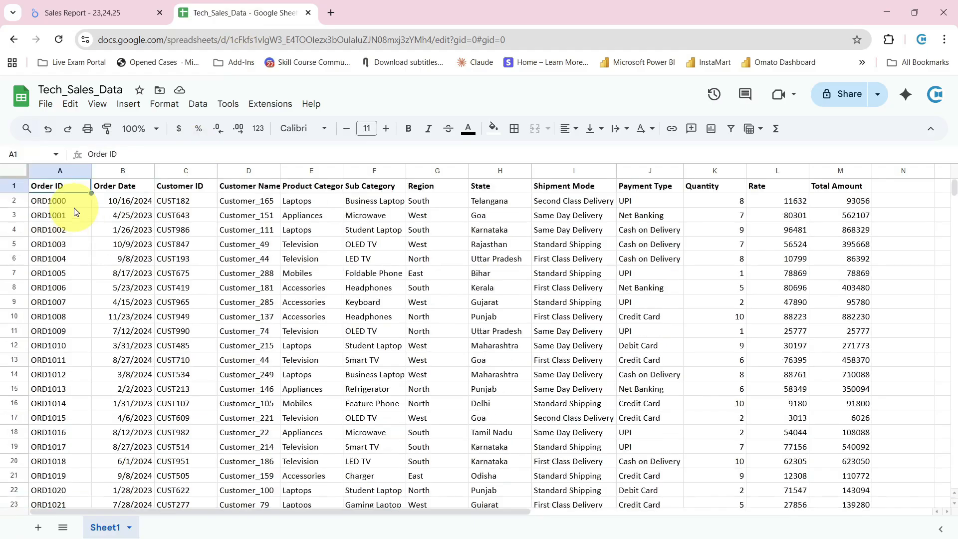
{"action": "key", "text": "ctrl+Down"}
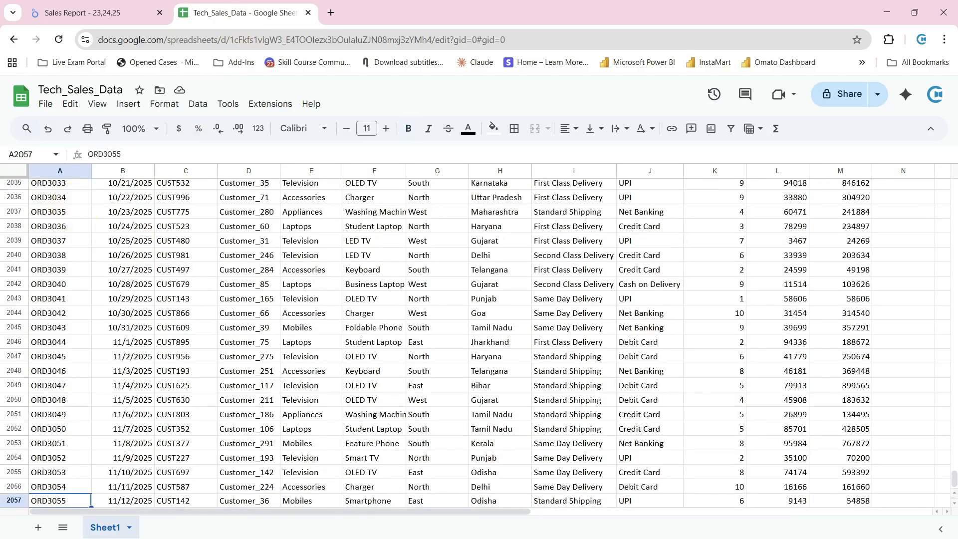
Return to the Looker Studio report and widen the time series chart to fill the full width of its section
{"action": "left_click", "coordinate": [95, 12]}
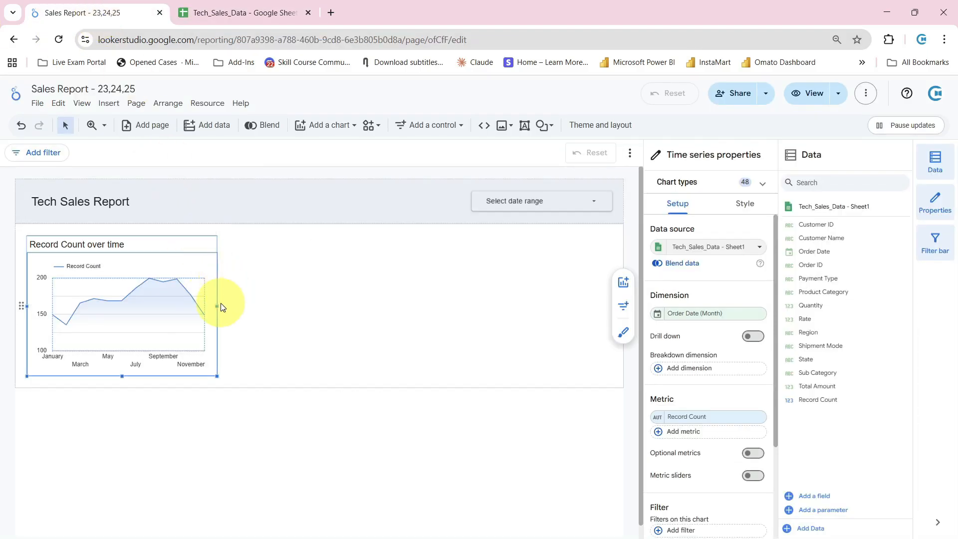
{"action": "left_click_drag", "start_coordinate": [218, 305], "coordinate": [316, 306]}
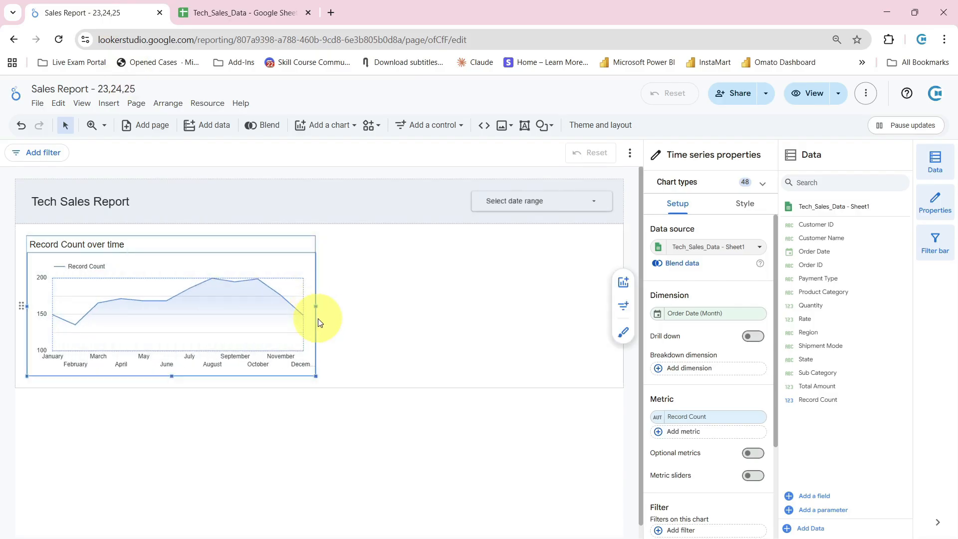
{"action": "left_click_drag", "start_coordinate": [316, 306], "coordinate": [624, 310]}
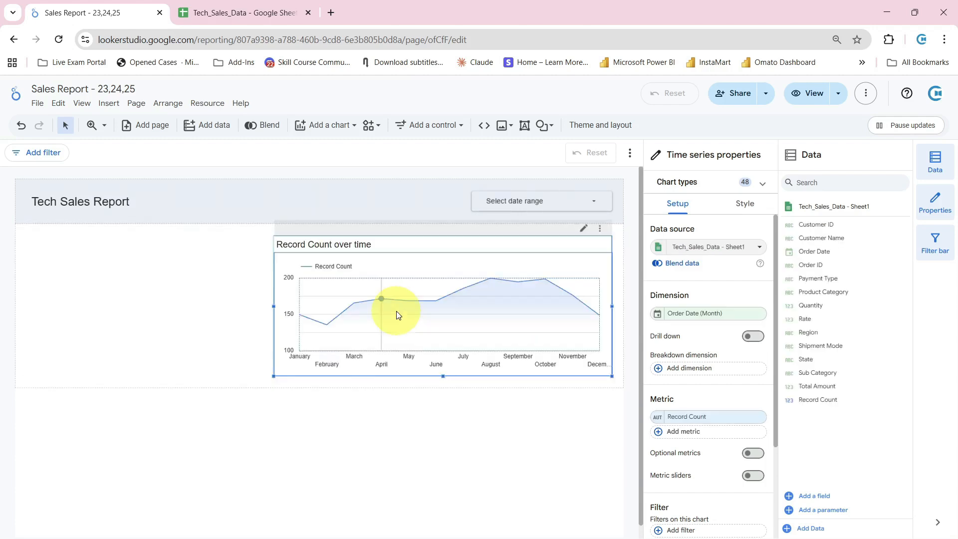
{"action": "left_click_drag", "start_coordinate": [275, 306], "coordinate": [34, 313]}
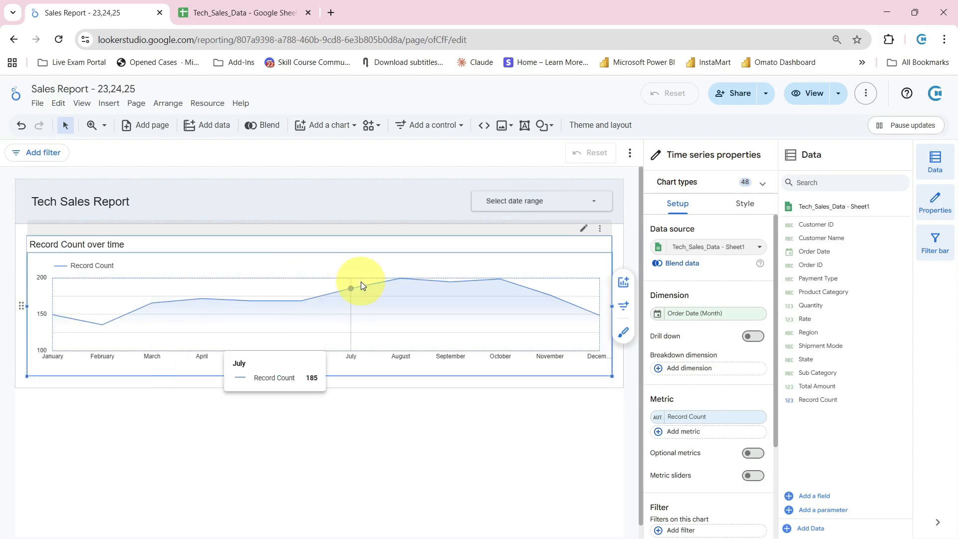
Replace the chart's Record Count metric with Quantity
{"action": "left_click", "coordinate": [674, 421]}
{"action": "left_click", "coordinate": [697, 421]}
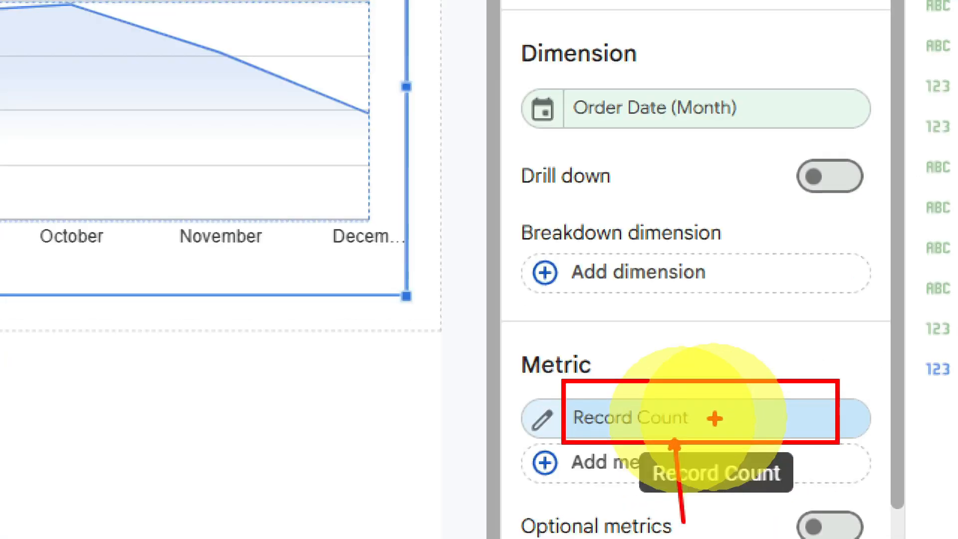
{"action": "left_click", "coordinate": [714, 418]}
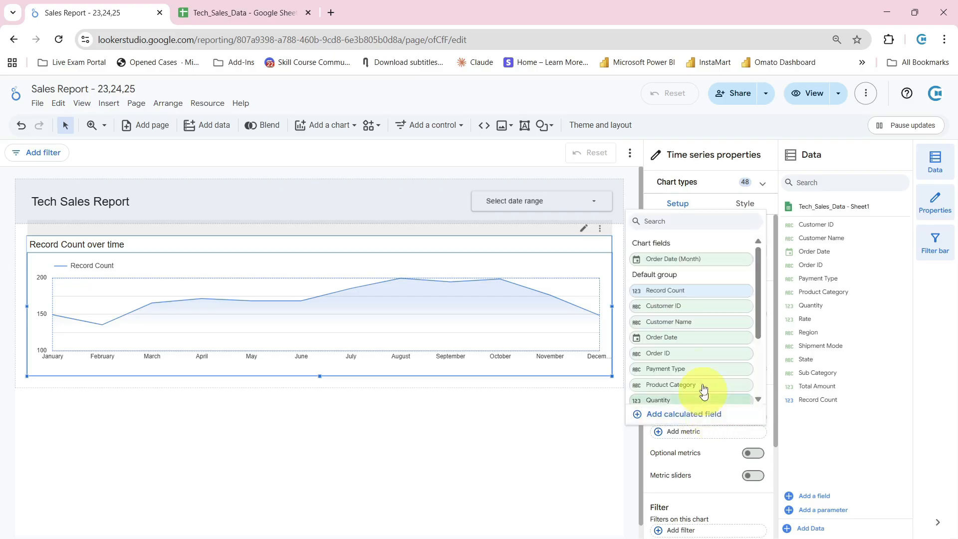
{"action": "scroll", "coordinate": [698, 359], "scroll_direction": "down", "scroll_amount": 2}
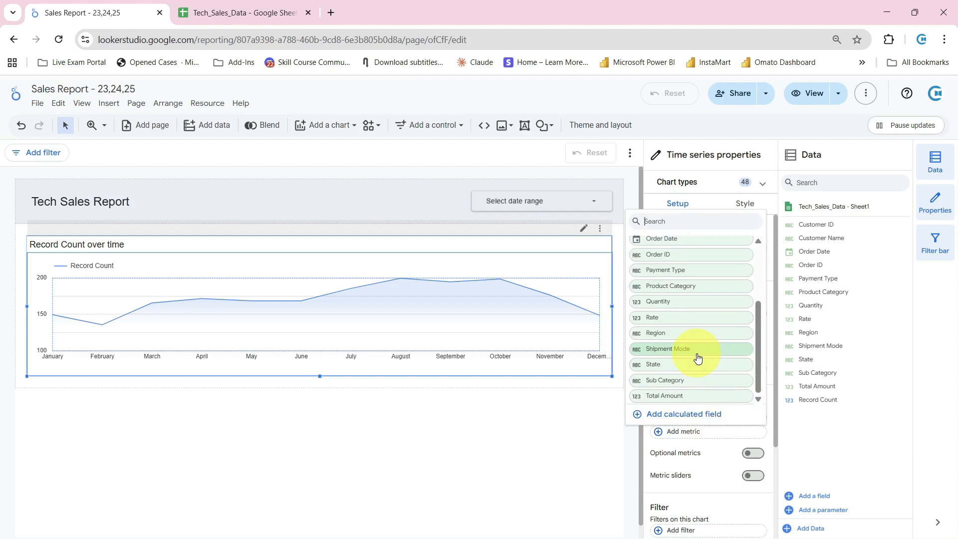
{"action": "left_click", "coordinate": [677, 304]}
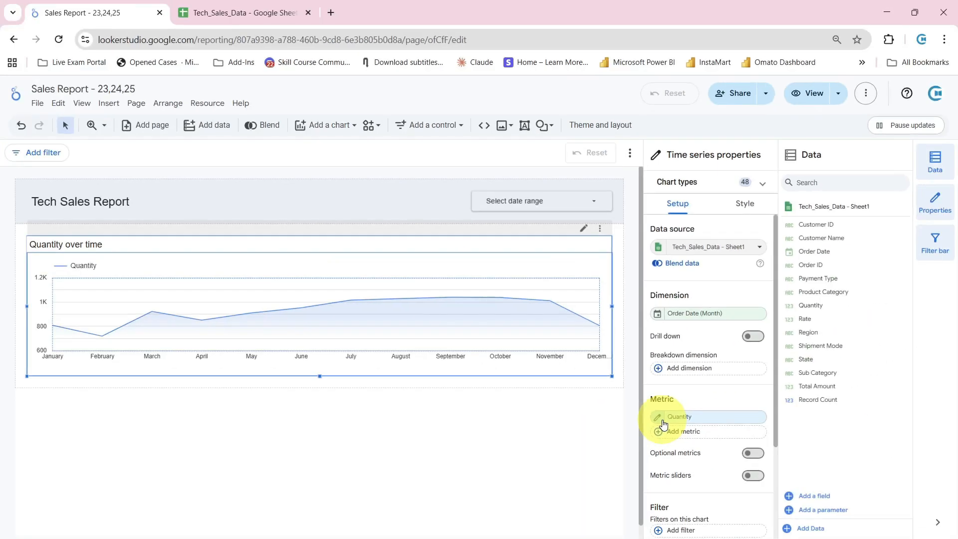
Review the aggregation options available for the Quantity metric, leaving it on Sum
{"action": "left_click", "coordinate": [663, 422]}
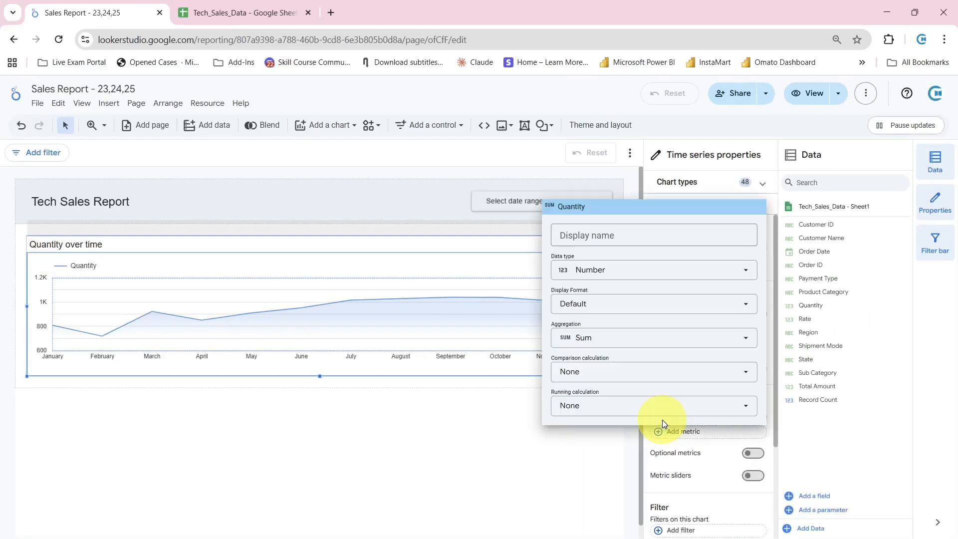
{"action": "left_click", "coordinate": [615, 341]}
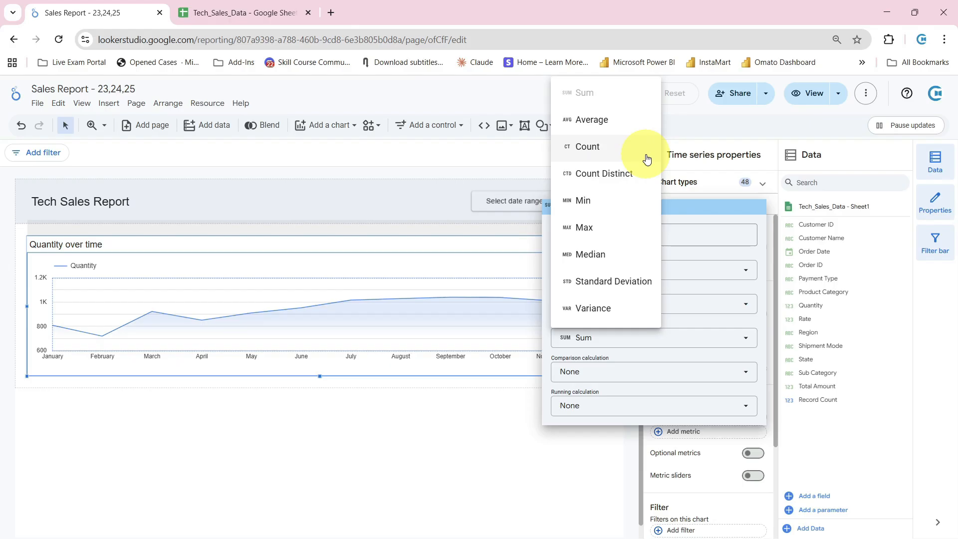
{"action": "key", "text": "Escape"}
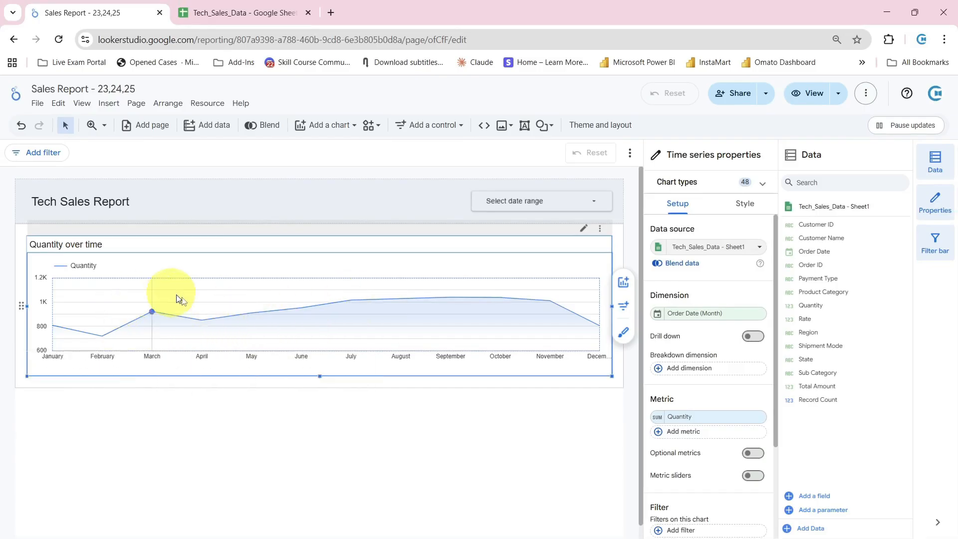
Show the time series chart's style settings and examine the chart title options
{"action": "left_click", "coordinate": [733, 210]}
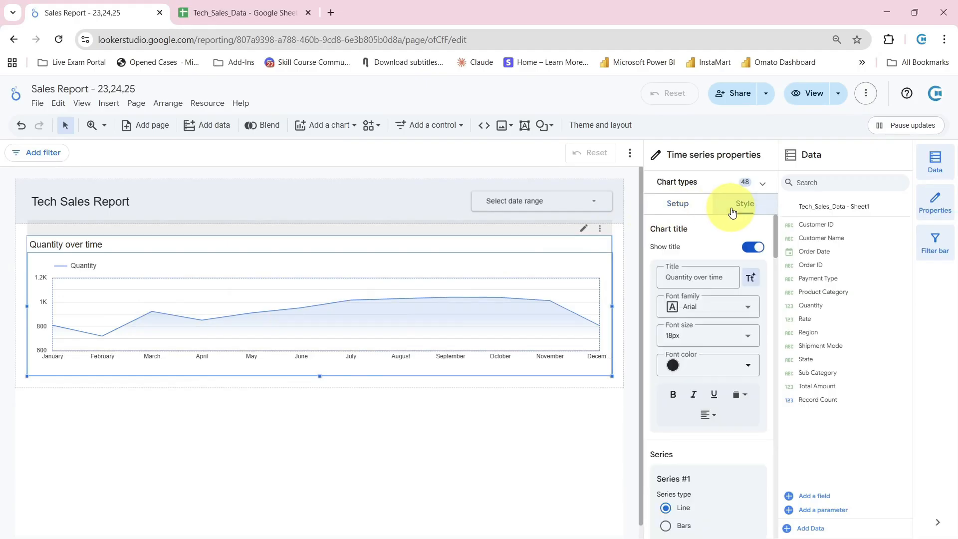
{"action": "key", "text": "ctrl+2"}
{"action": "mouse_move", "coordinate": [727, 193]}
{"action": "left_mouse_down"}
{"action": "mouse_move", "coordinate": [764, 215]}
{"action": "mouse_move", "coordinate": [736, 250]}
{"action": "left_mouse_up"}
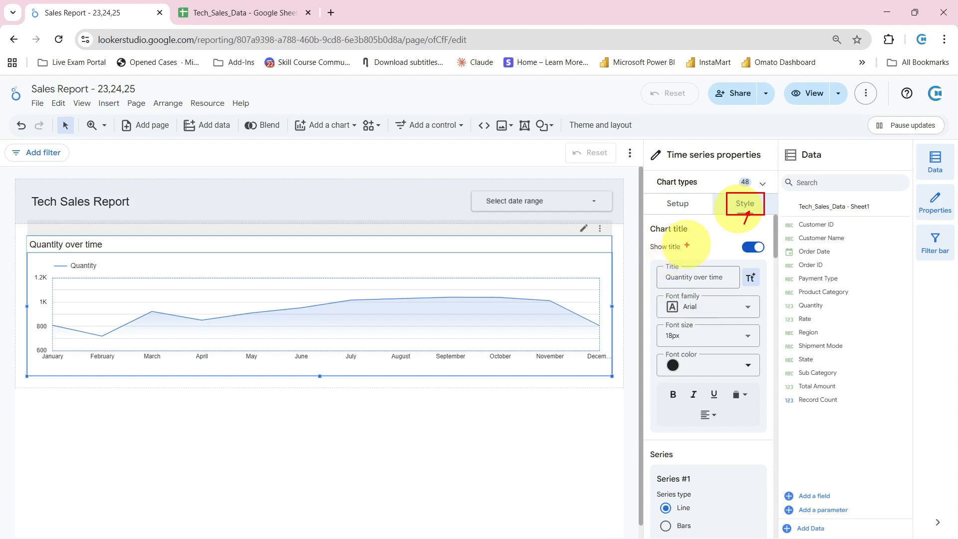
{"action": "mouse_move", "coordinate": [729, 236]}
{"action": "left_mouse_down"}
{"action": "mouse_move", "coordinate": [778, 257]}
{"action": "mouse_move", "coordinate": [745, 275]}
{"action": "left_mouse_up"}
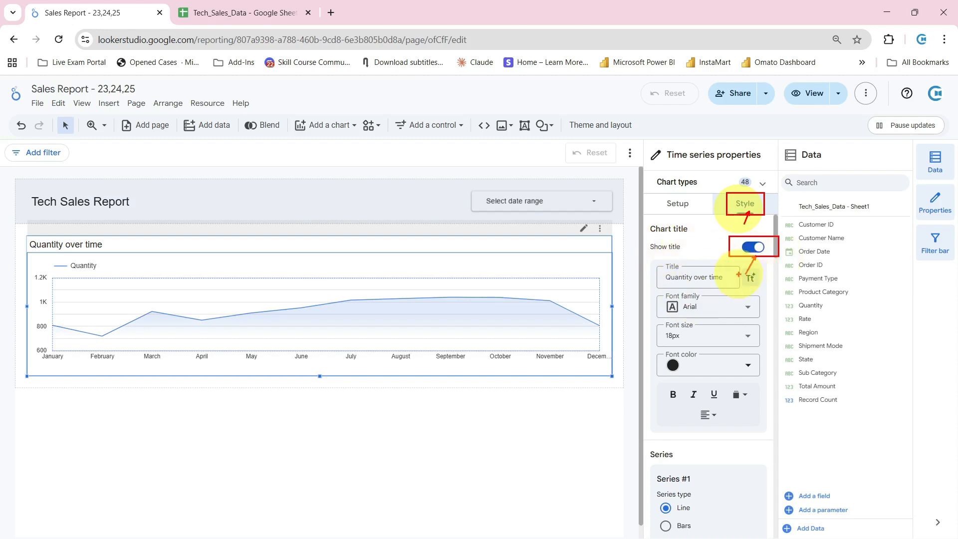
{"action": "key", "text": "Escape"}
Hide the chart title and turn it back on
{"action": "left_click", "coordinate": [755, 248]}
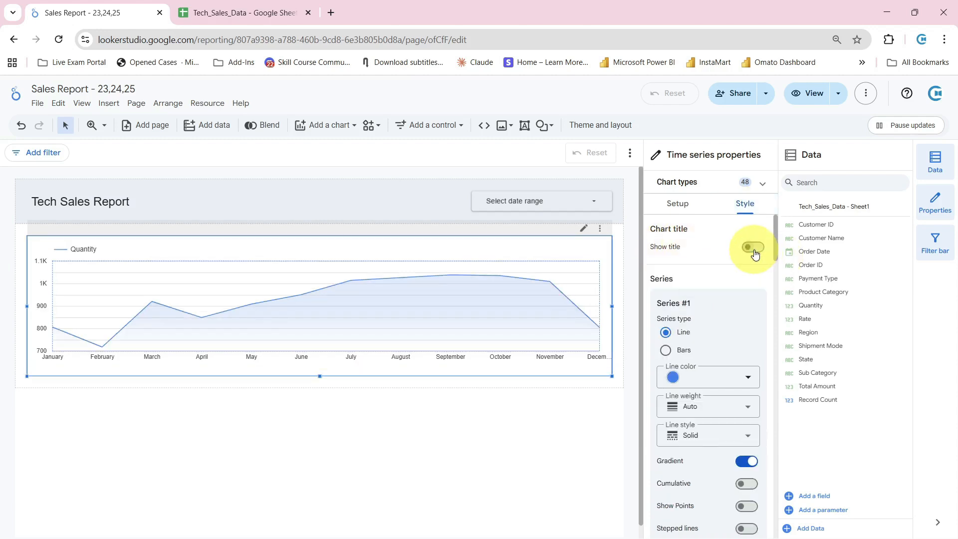
{"action": "left_click", "coordinate": [755, 250]}
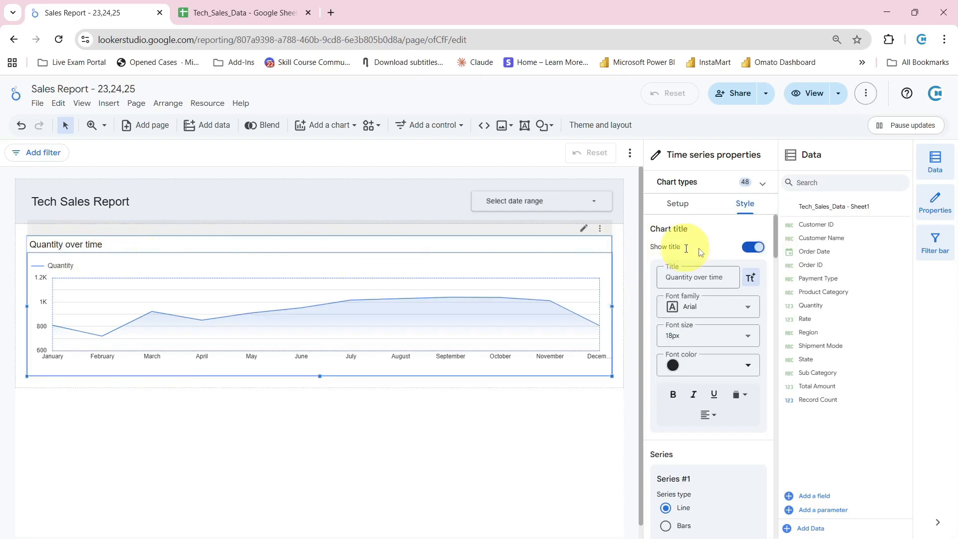
{"action": "left_click", "coordinate": [754, 248]}
{"action": "left_click", "coordinate": [753, 248]}
Change the chart title to "Total Quantity by Month" and make it bold
{"action": "double_click", "coordinate": [716, 278]}
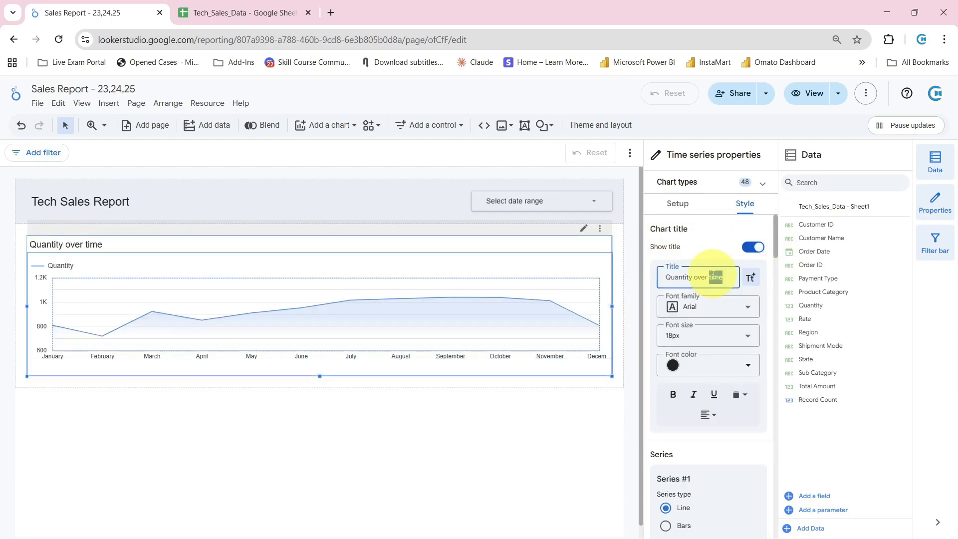
{"action": "triple_click", "coordinate": [716, 277]}
{"action": "key", "text": "BackSpace"}
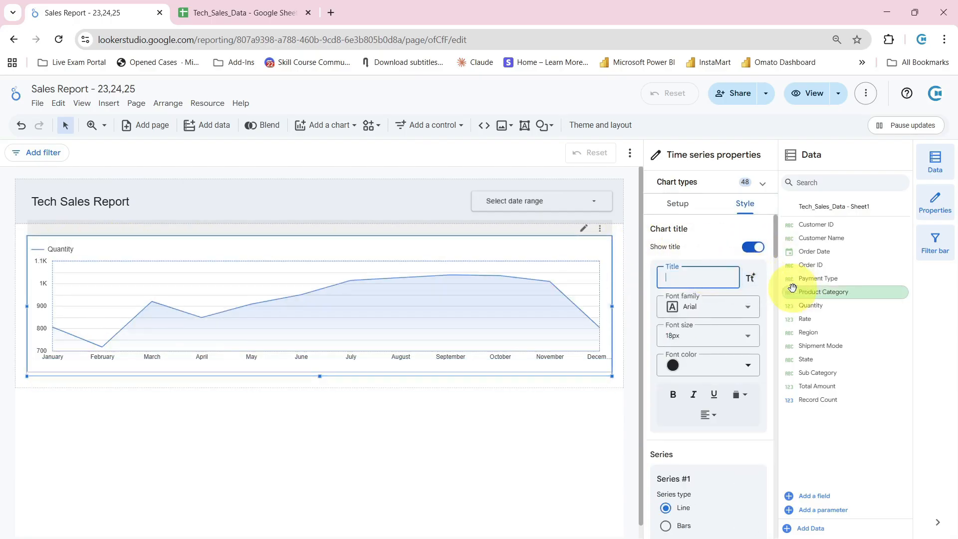
{"action": "type", "text": "Total Quantity by"}
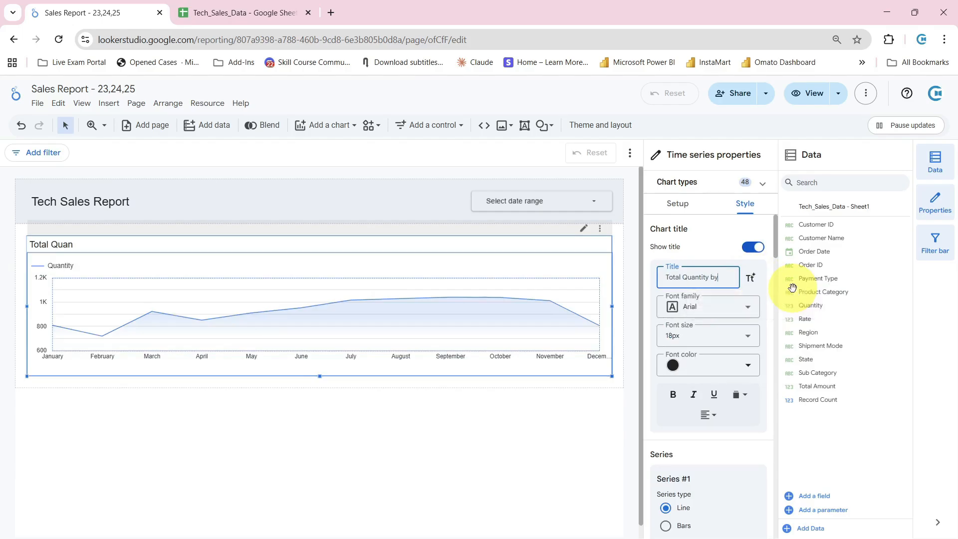
{"action": "type", "text": " Month"}
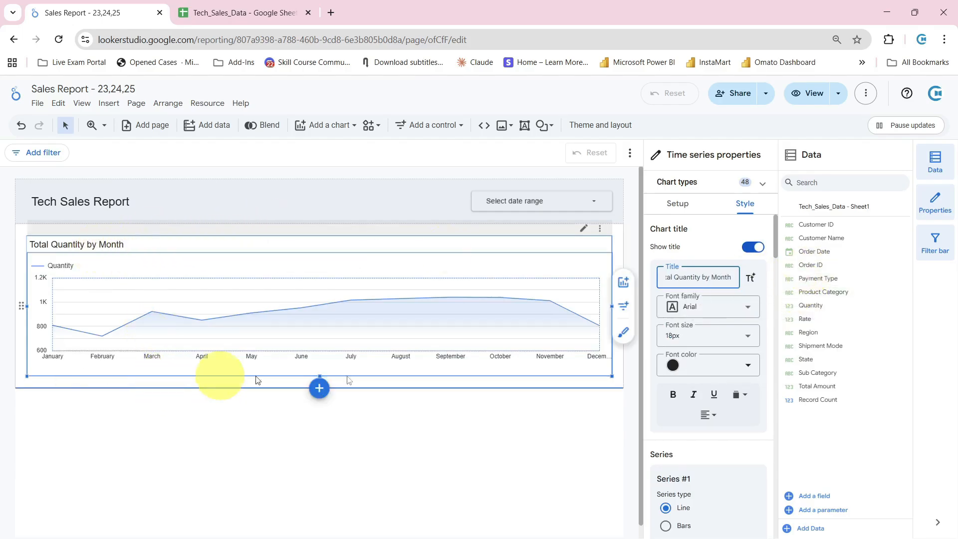
{"action": "left_click", "coordinate": [673, 396]}
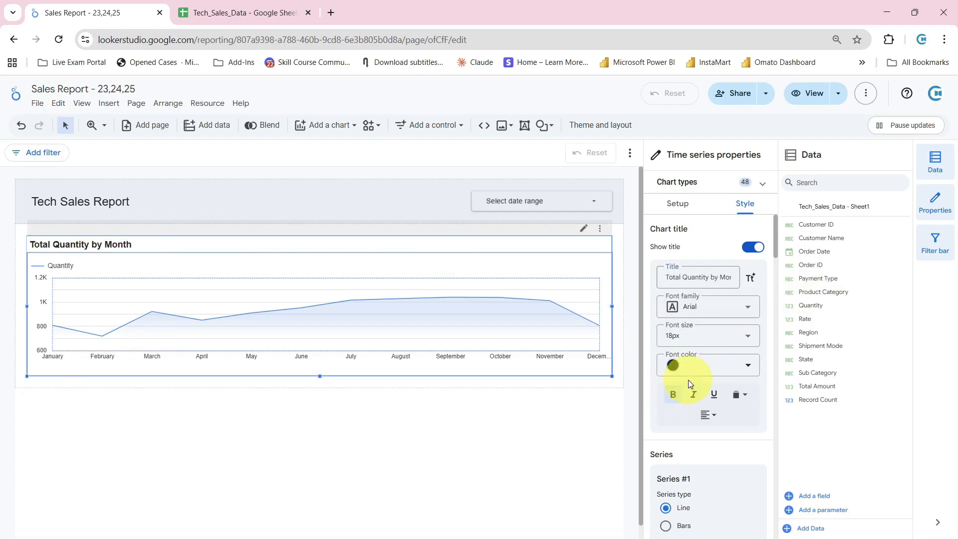
Try centre alignment on the chart title and return it to left alignment
{"action": "scroll", "coordinate": [690, 383], "scroll_direction": "down", "scroll_amount": 1}
{"action": "left_click", "coordinate": [711, 356]}
{"action": "left_click", "coordinate": [727, 379]}
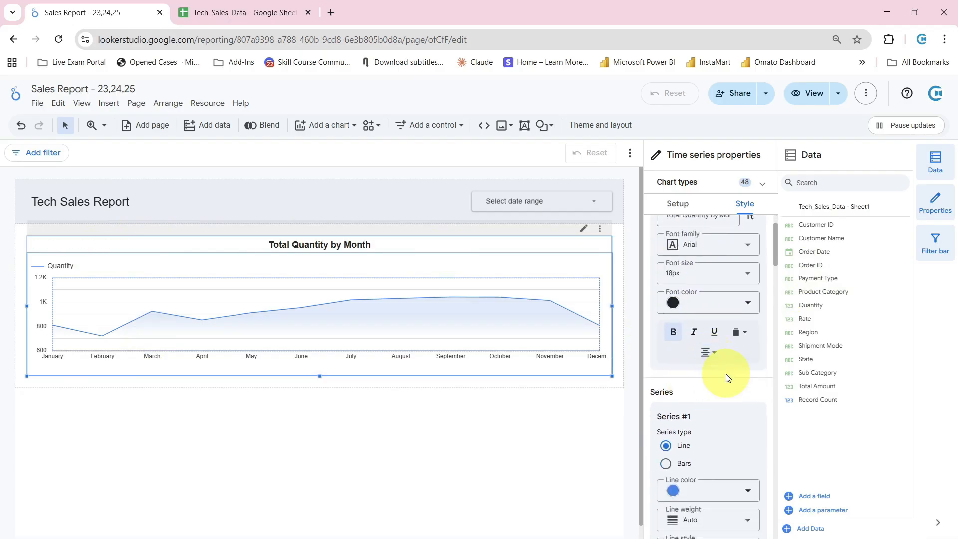
{"action": "left_click", "coordinate": [711, 354]}
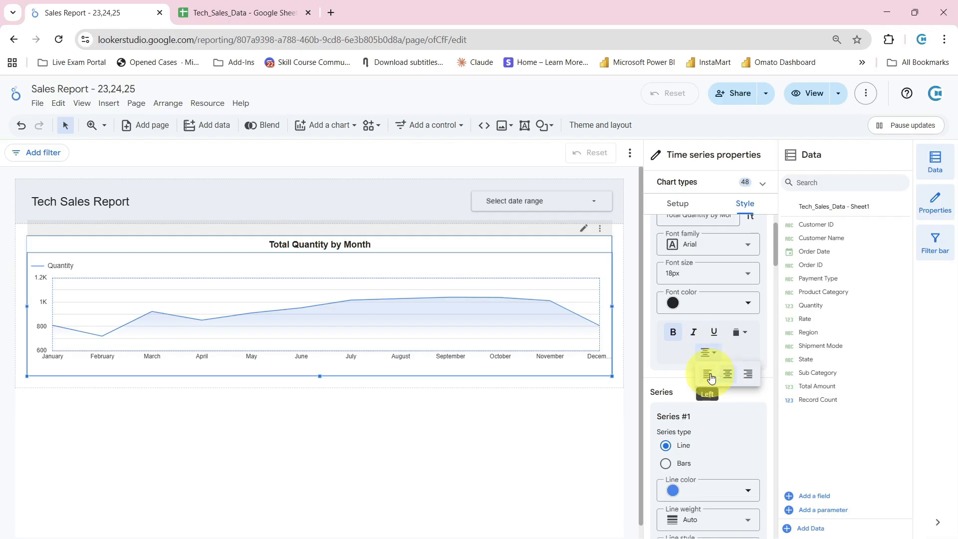
{"action": "left_click", "coordinate": [712, 375]}
Try the Bars series type for Series #1 and return it to Line
{"action": "scroll", "coordinate": [700, 342], "scroll_direction": "down", "scroll_amount": 3}
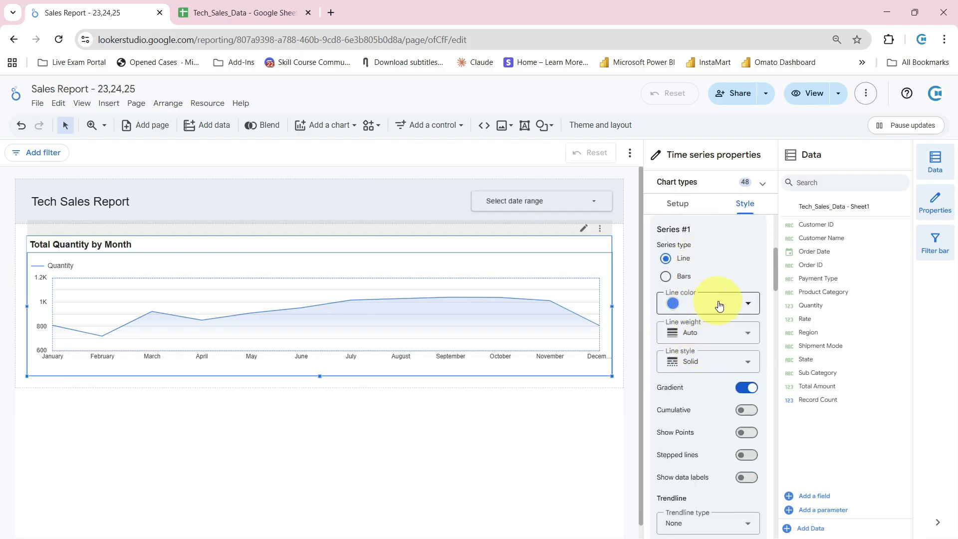
{"action": "left_click", "coordinate": [687, 283]}
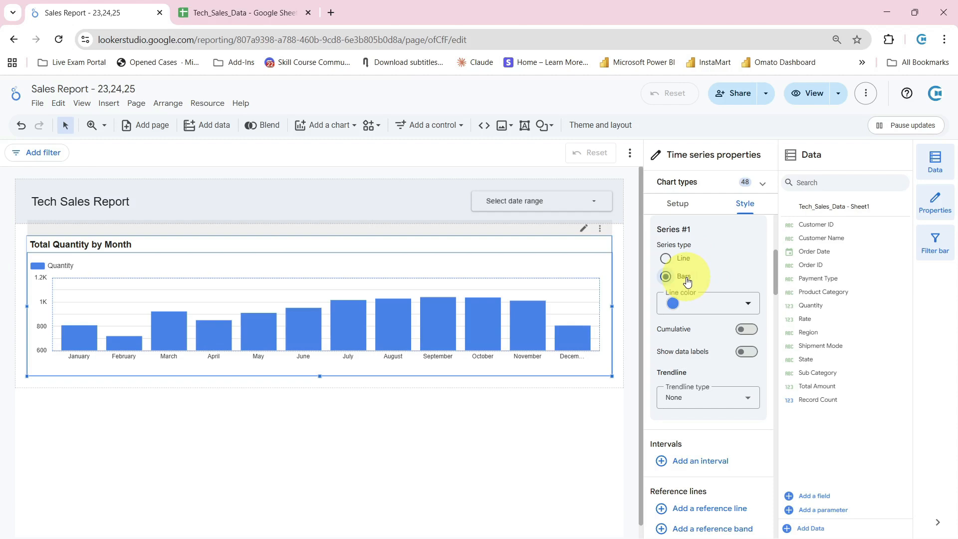
{"action": "left_click", "coordinate": [688, 263]}
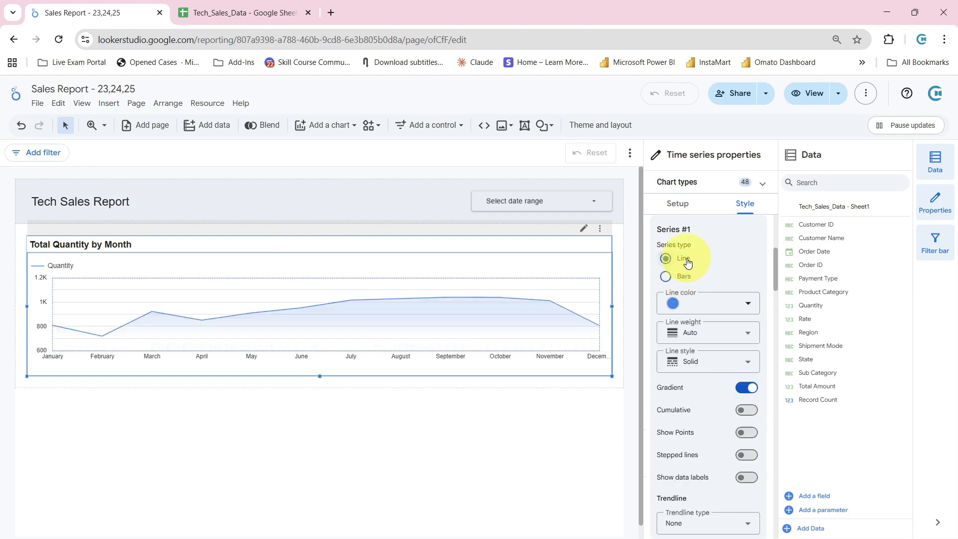
Keep Series #1 on the Line series type and set its line style to Dashed
{"action": "left_click", "coordinate": [685, 282]}
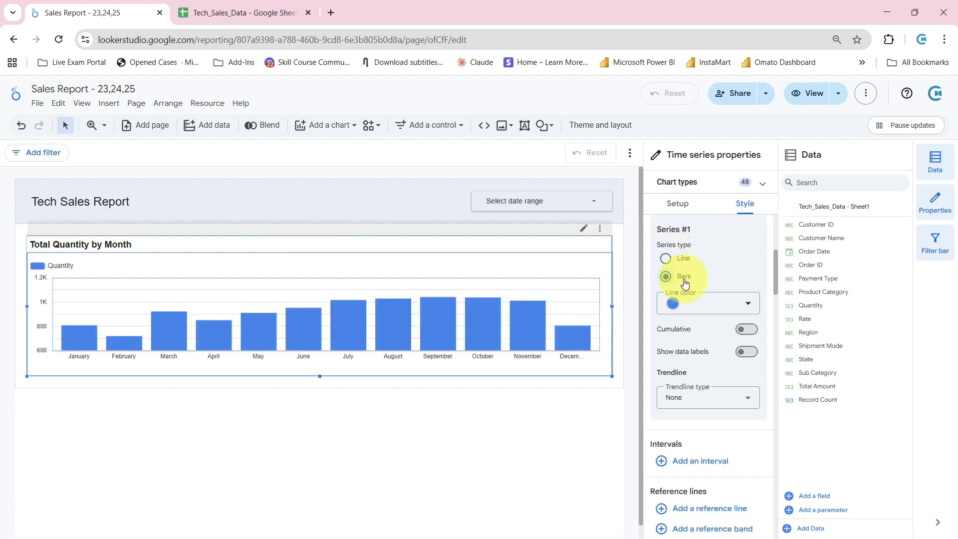
{"action": "left_click", "coordinate": [685, 260]}
{"action": "scroll", "coordinate": [715, 309], "scroll_direction": "down", "scroll_amount": 1}
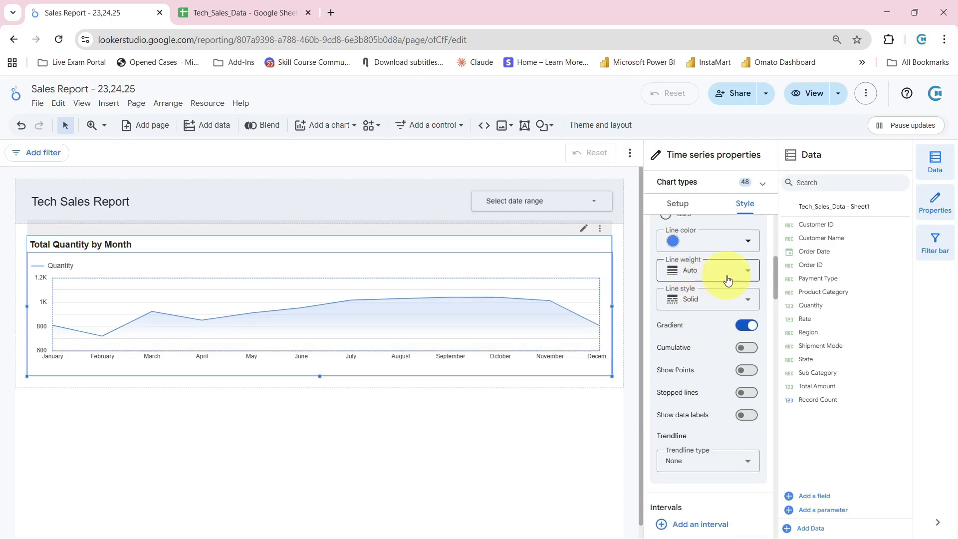
{"action": "left_click", "coordinate": [716, 307]}
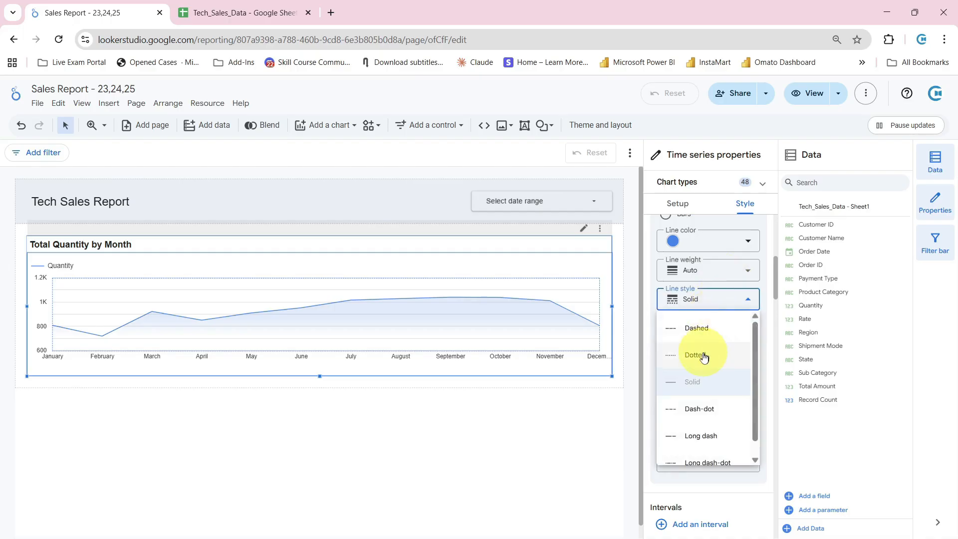
{"action": "left_click", "coordinate": [703, 352]}
{"action": "left_click", "coordinate": [706, 300]}
{"action": "left_click", "coordinate": [705, 328]}
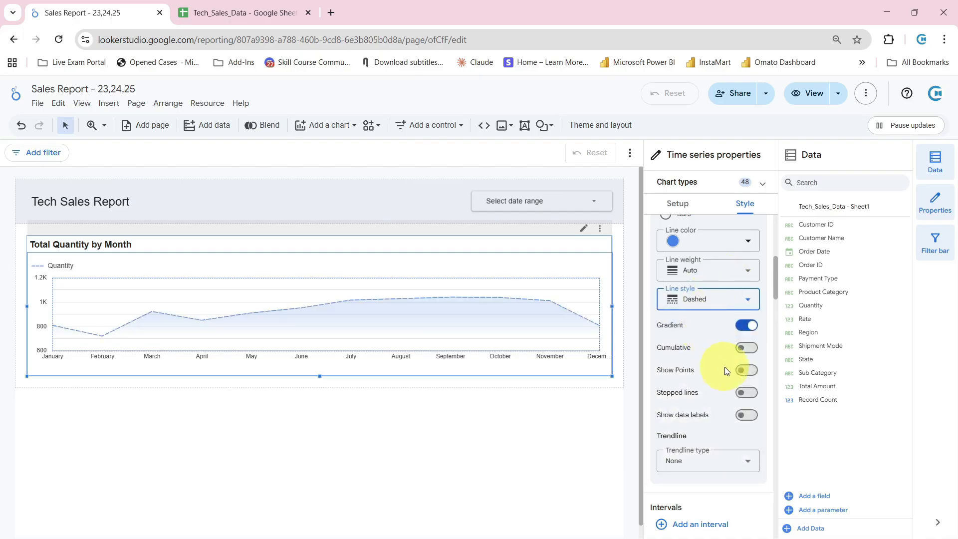
Try the Cumulative option on Series #1 and turn it off again
{"action": "left_click", "coordinate": [745, 349]}
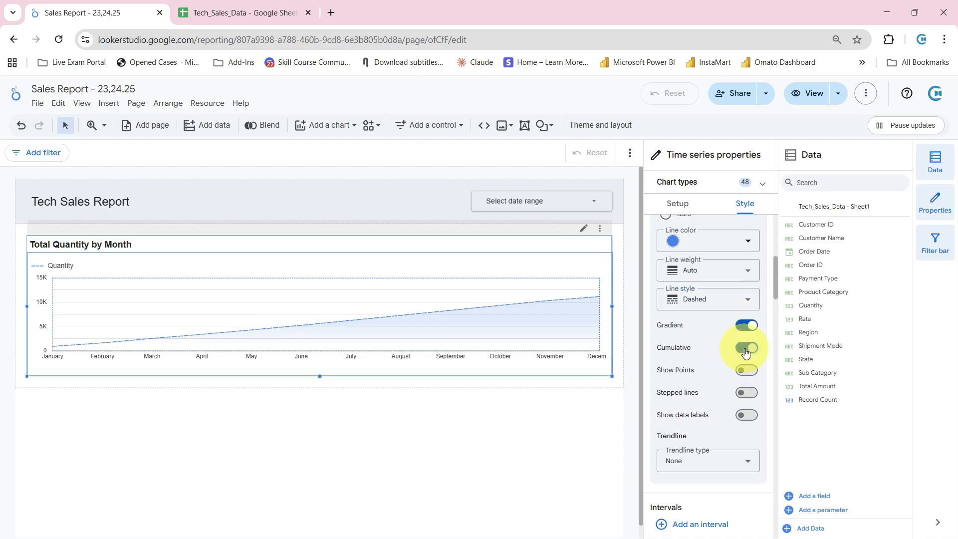
{"action": "left_click", "coordinate": [746, 349]}
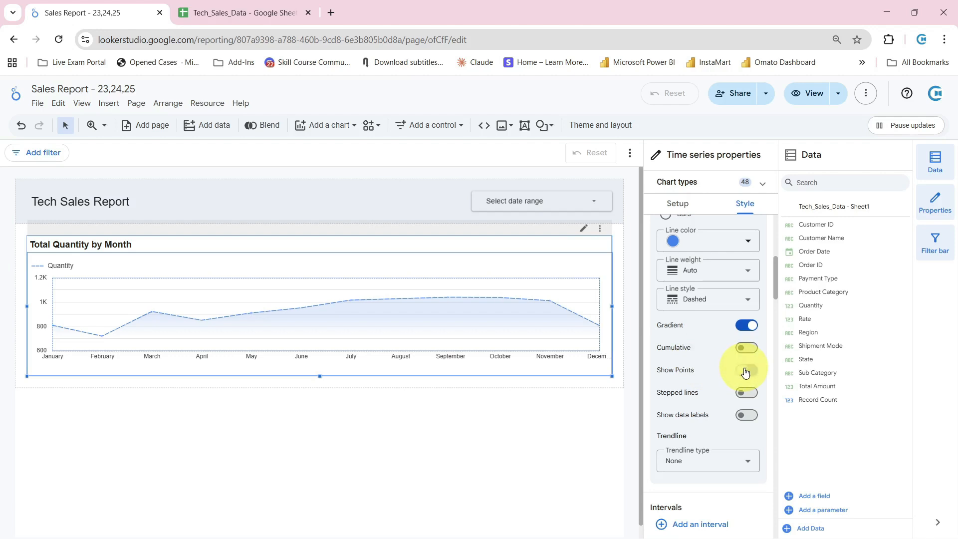
Show points and data labels on the Series #1 line
{"action": "left_click", "coordinate": [745, 415]}
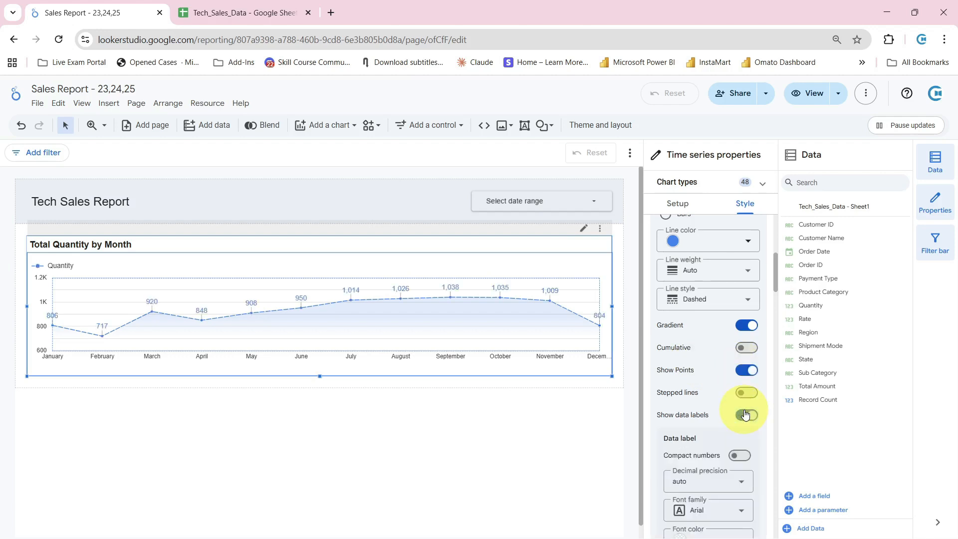
{"action": "scroll", "coordinate": [708, 384], "scroll_direction": "down", "scroll_amount": 3}
{"action": "scroll", "coordinate": [708, 384], "scroll_direction": "down", "scroll_amount": 2}
{"action": "scroll", "coordinate": [718, 397], "scroll_direction": "down", "scroll_amount": 3}
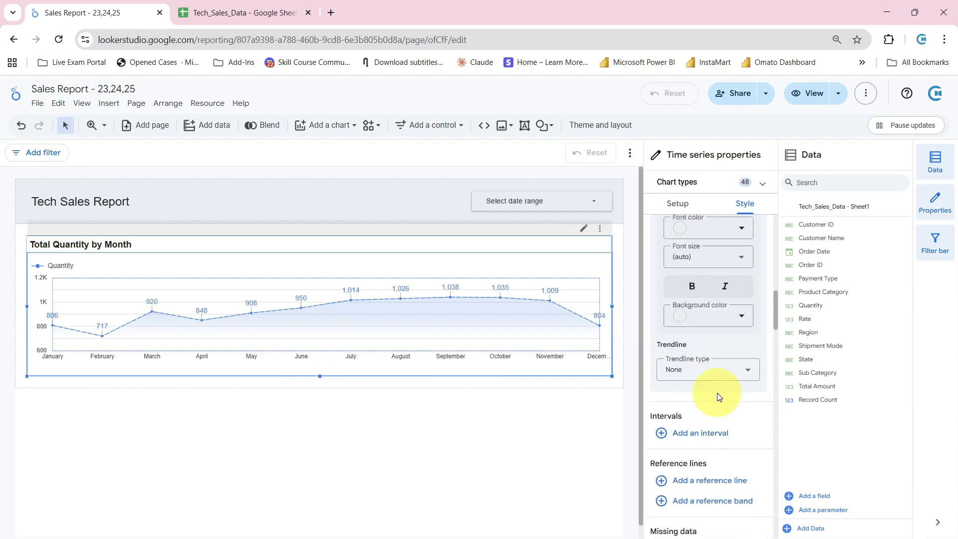
{"action": "scroll", "coordinate": [704, 290], "scroll_direction": "up", "scroll_amount": 2}
{"action": "scroll", "coordinate": [696, 319], "scroll_direction": "down", "scroll_amount": 5}
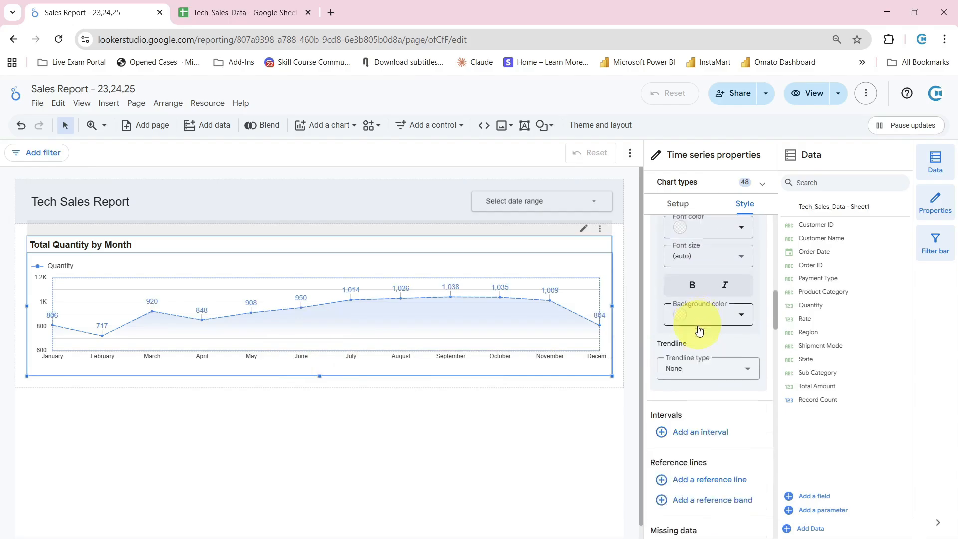
Hide the axes of the time series chart and turn them back on
{"action": "scroll", "coordinate": [699, 331], "scroll_direction": "down", "scroll_amount": 8}
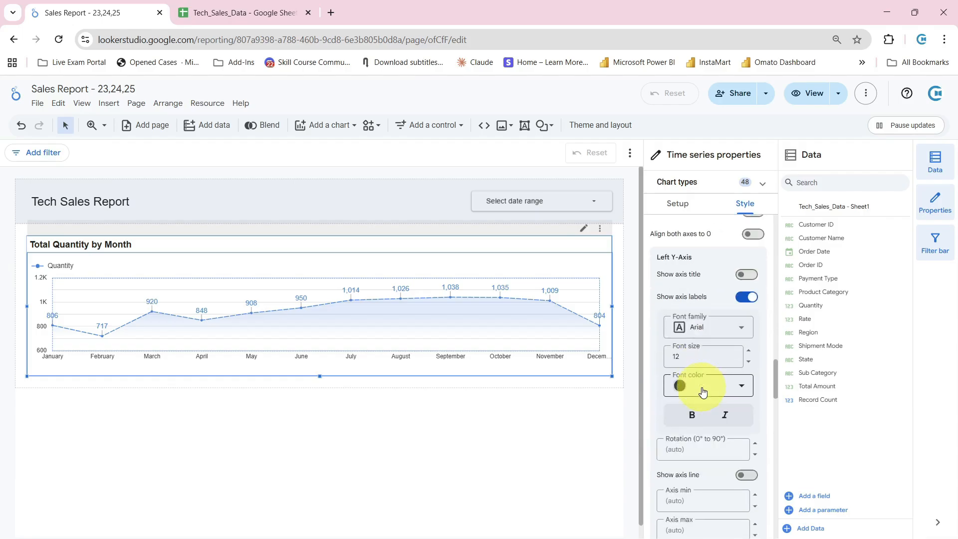
{"action": "scroll", "coordinate": [702, 389], "scroll_direction": "up", "scroll_amount": 8}
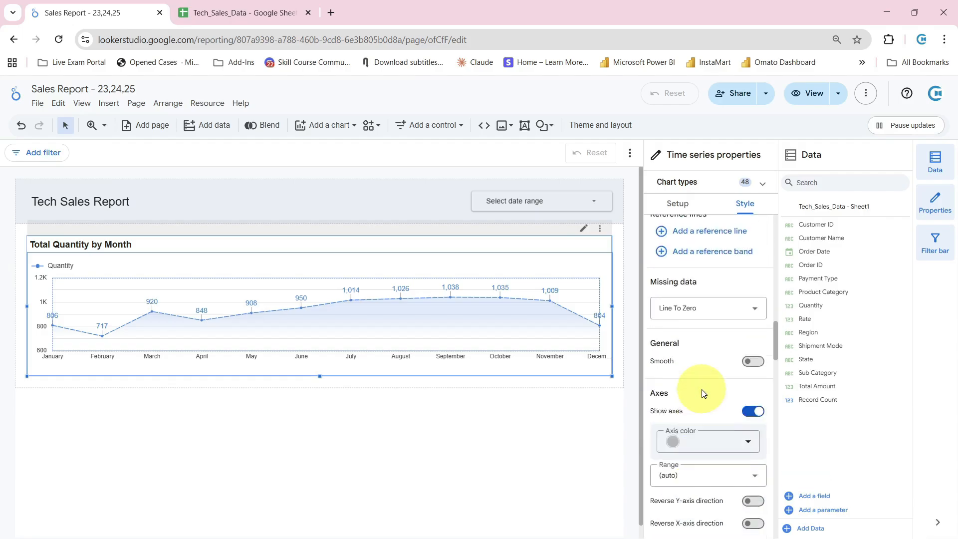
{"action": "left_click", "coordinate": [747, 414]}
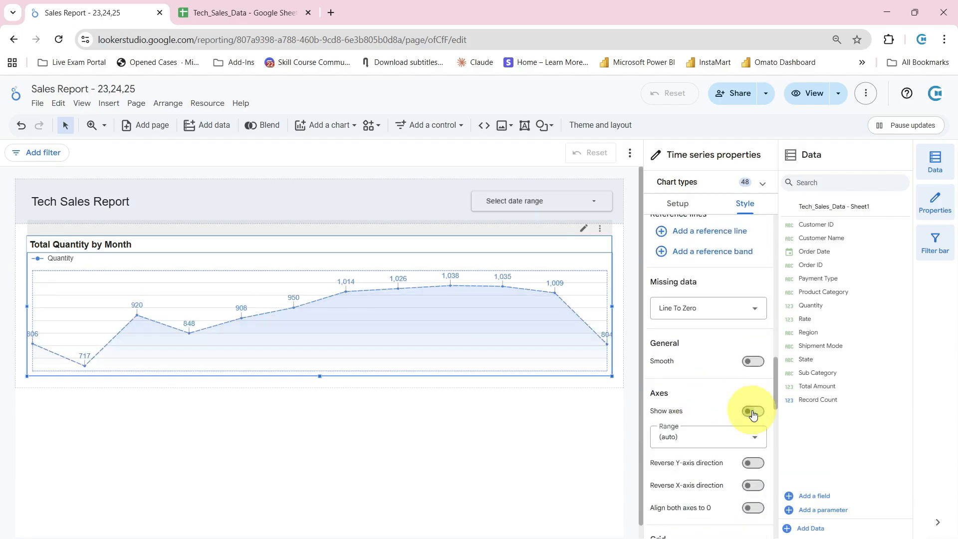
{"action": "left_click", "coordinate": [753, 415]}
{"action": "left_click", "coordinate": [753, 415]}
{"action": "left_click", "coordinate": [753, 413]}
Turn on the Smooth option for the time series line
{"action": "left_click", "coordinate": [749, 363]}
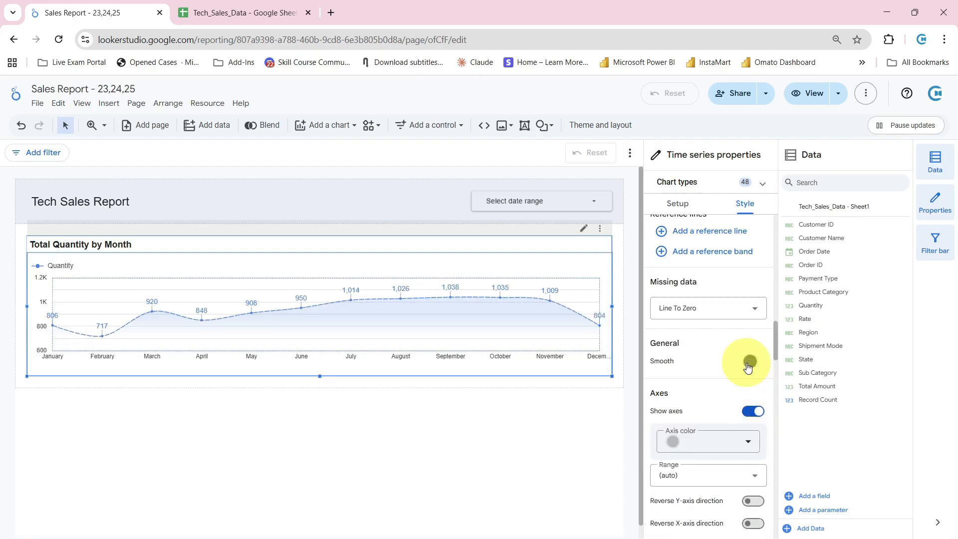
{"action": "scroll", "coordinate": [718, 315], "scroll_direction": "up", "scroll_amount": 3}
{"action": "scroll", "coordinate": [717, 318], "scroll_direction": "up", "scroll_amount": 6}
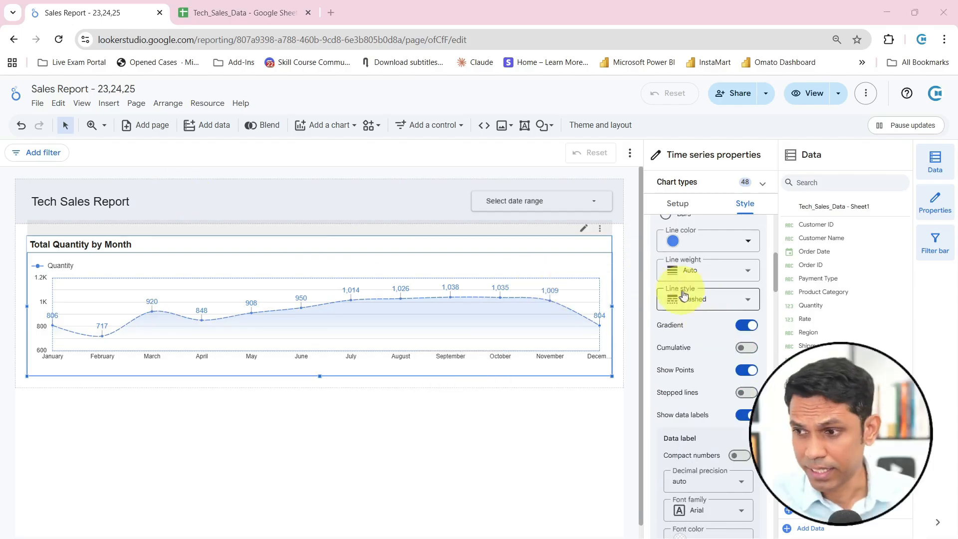
Give the chart a black border with a radius of 15 and add a border shadow
{"action": "scroll", "coordinate": [727, 293], "scroll_direction": "up", "scroll_amount": 6}
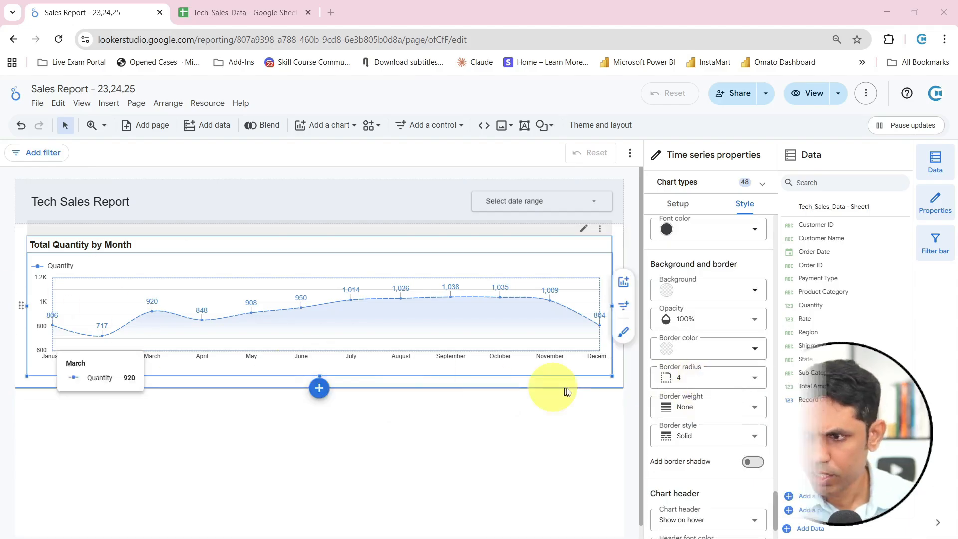
{"action": "left_click", "coordinate": [749, 355]}
{"action": "left_click", "coordinate": [692, 355]}
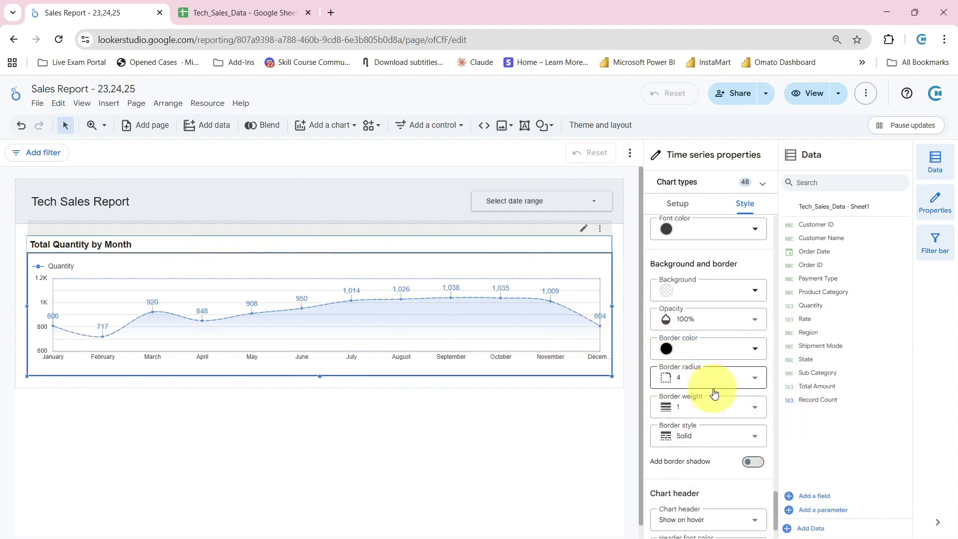
{"action": "left_click", "coordinate": [747, 382]}
{"action": "scroll", "coordinate": [681, 342], "scroll_direction": "down", "scroll_amount": 3}
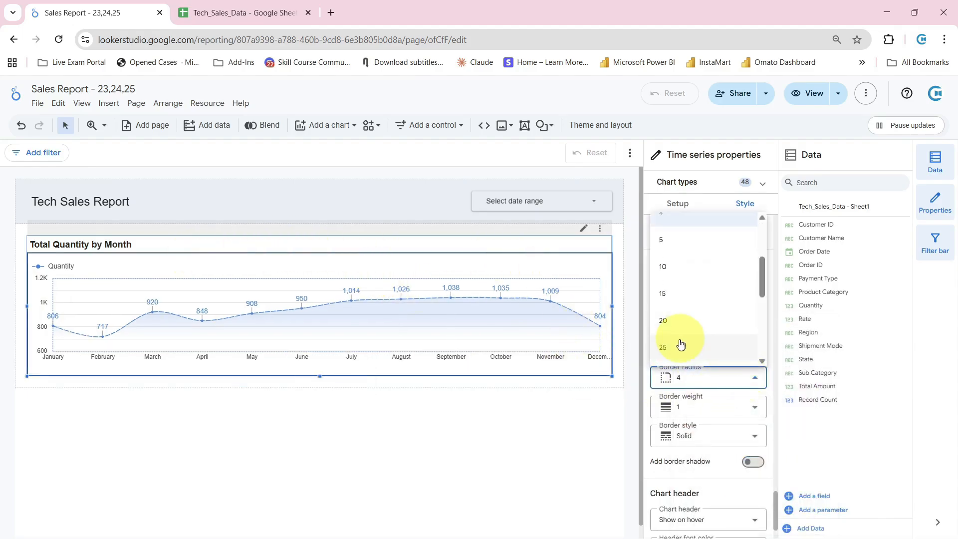
{"action": "left_click", "coordinate": [670, 296]}
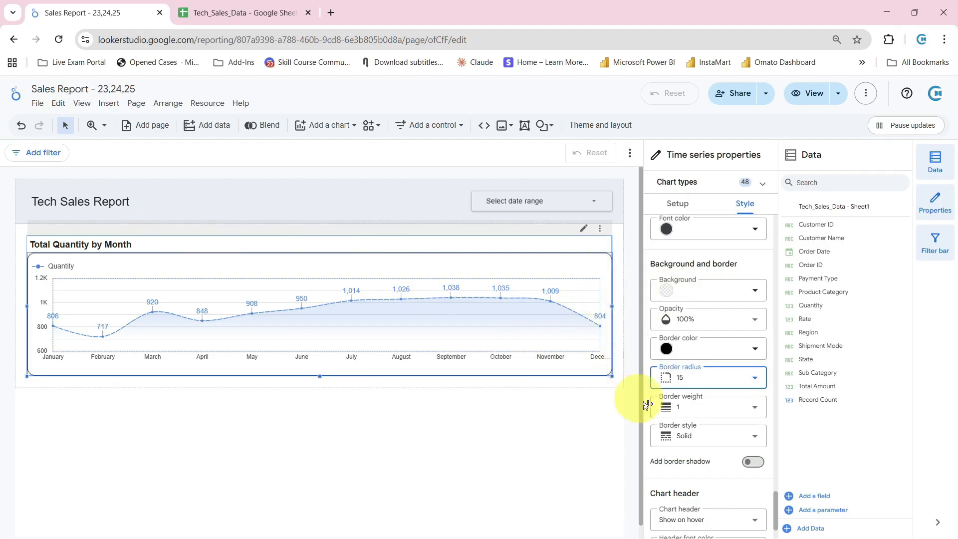
{"action": "left_click", "coordinate": [754, 465]}
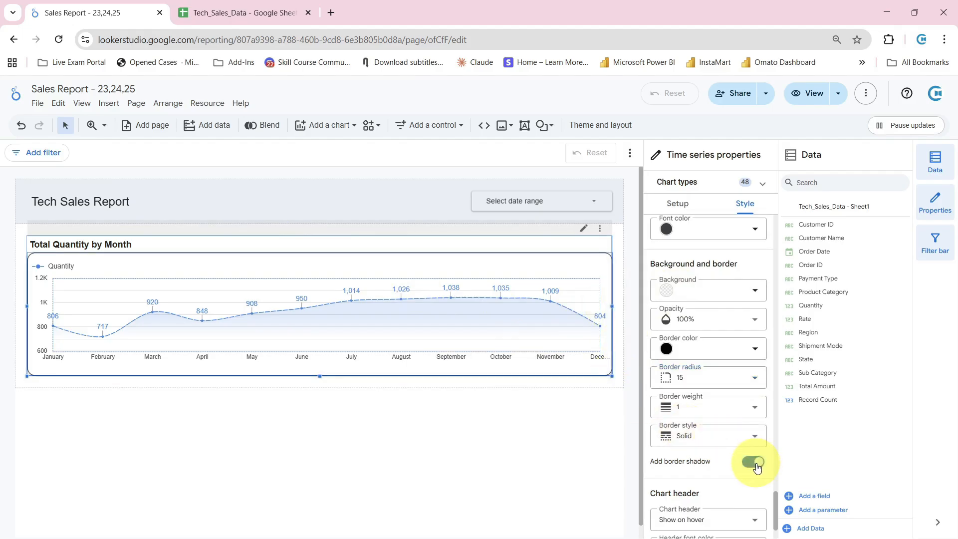
{"action": "left_click", "coordinate": [413, 442]}
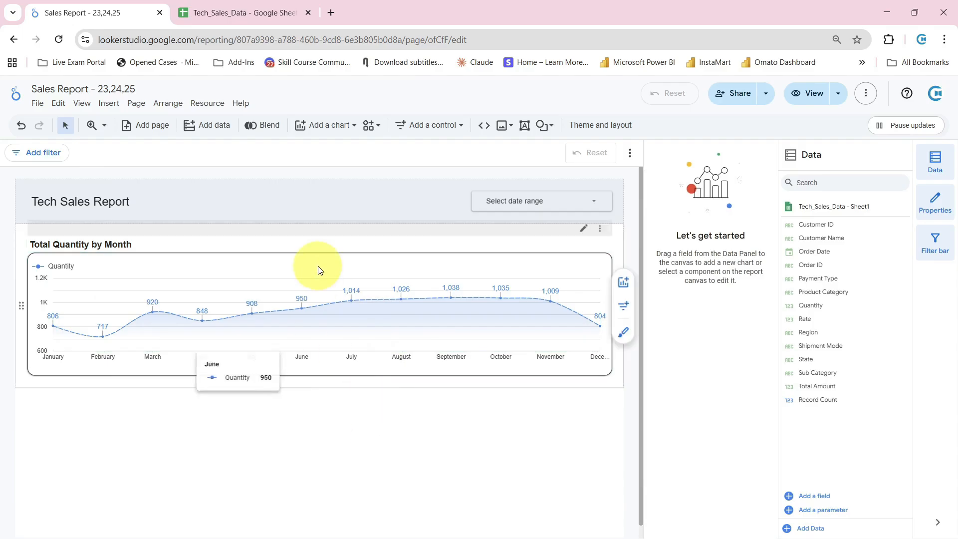
Enable the Cross-filtering chart interaction for the Total Quantity by Month chart
{"action": "left_click", "coordinate": [498, 259]}
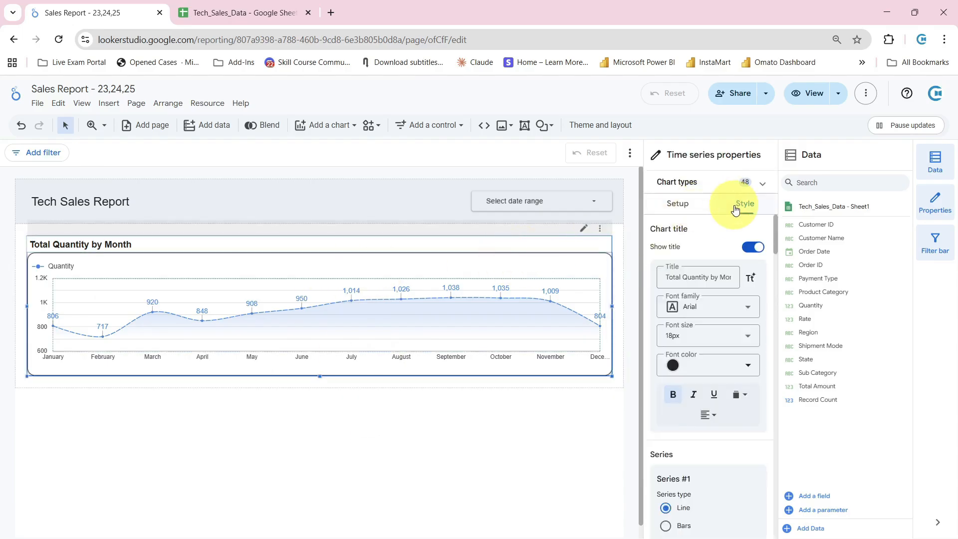
{"action": "left_click", "coordinate": [685, 208]}
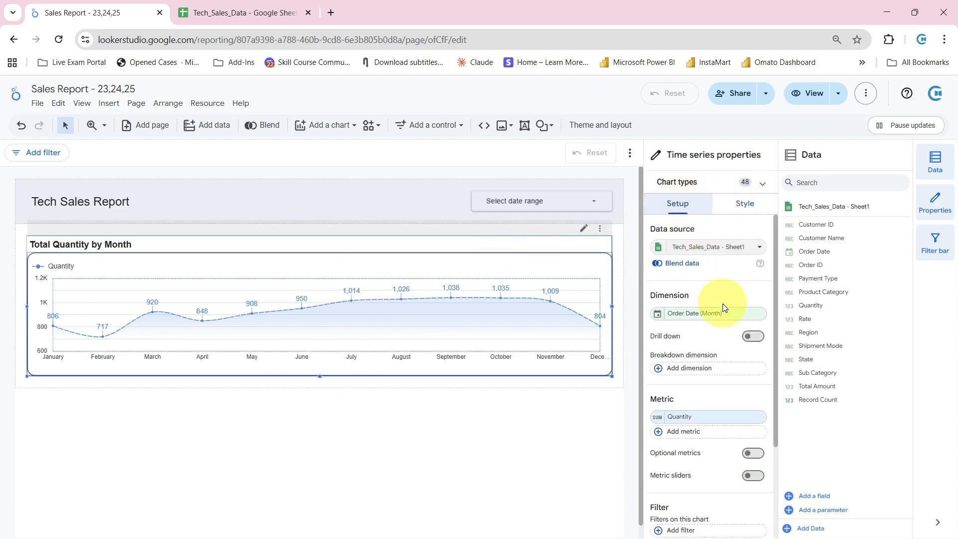
{"action": "scroll", "coordinate": [723, 319], "scroll_direction": "down", "scroll_amount": 3}
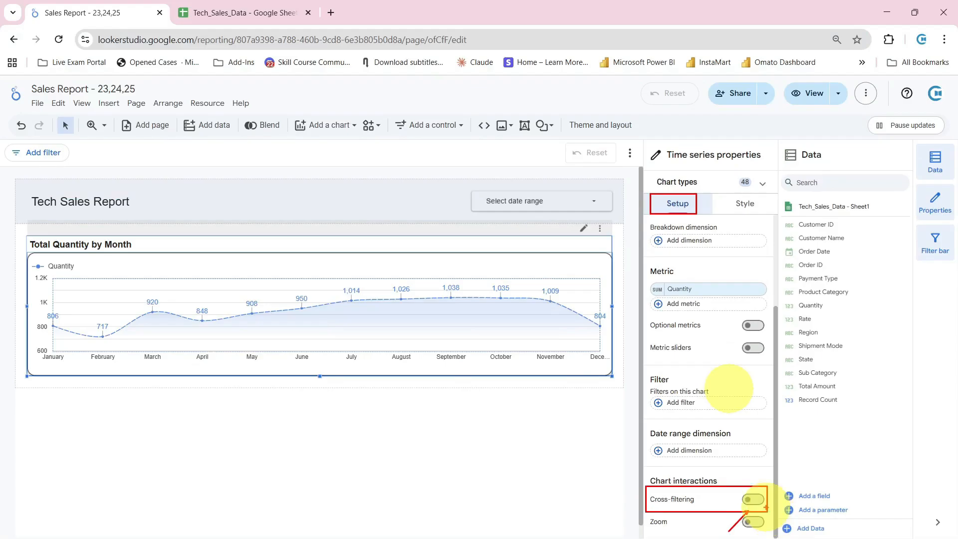
{"action": "left_click", "coordinate": [753, 500]}
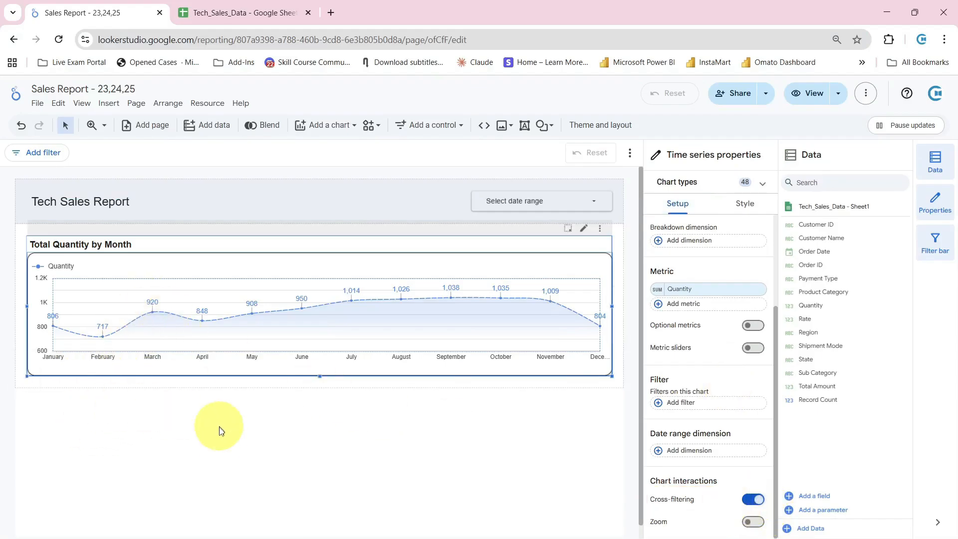
{"action": "left_click", "coordinate": [219, 447]}
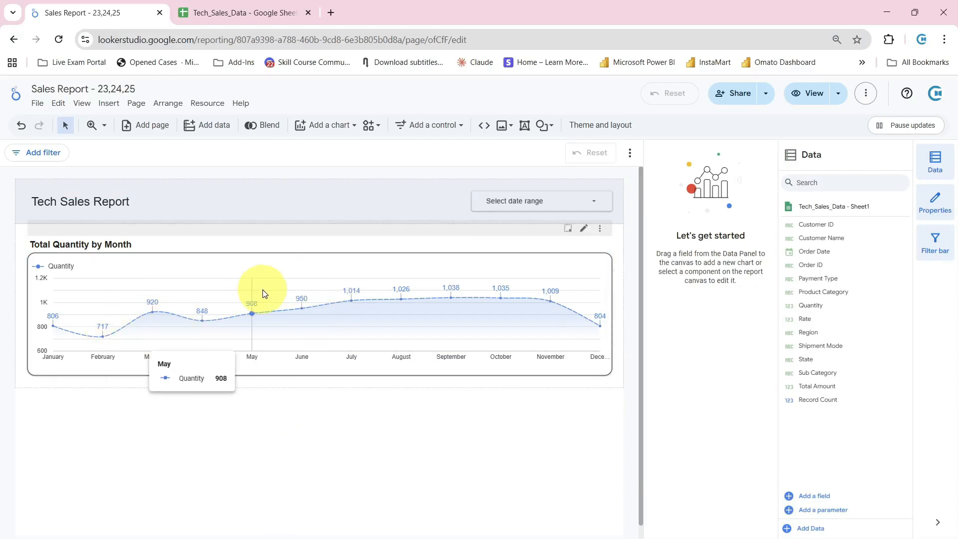
Try Quarter as the data type of the Order Date dimension and return it to Month
{"action": "left_click", "coordinate": [296, 265]}
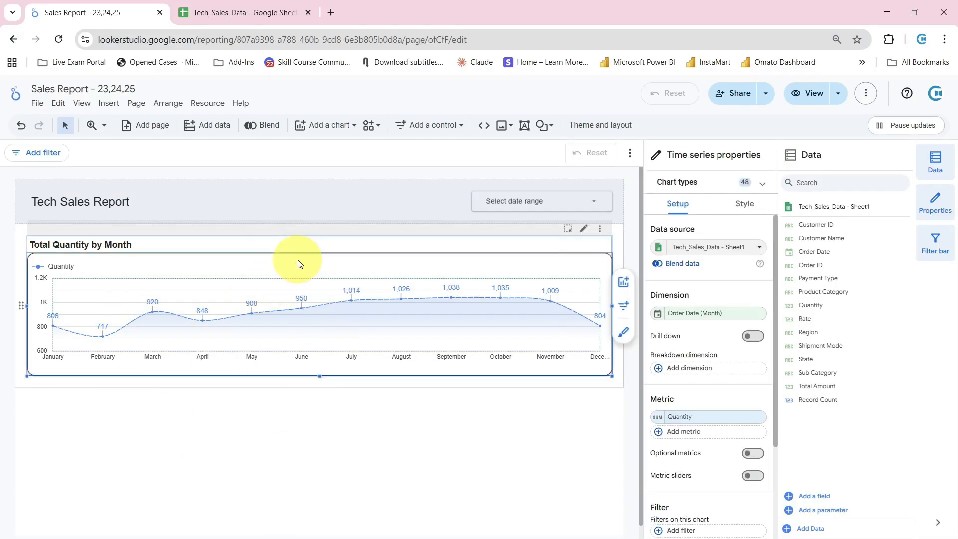
{"action": "left_click", "coordinate": [659, 317]}
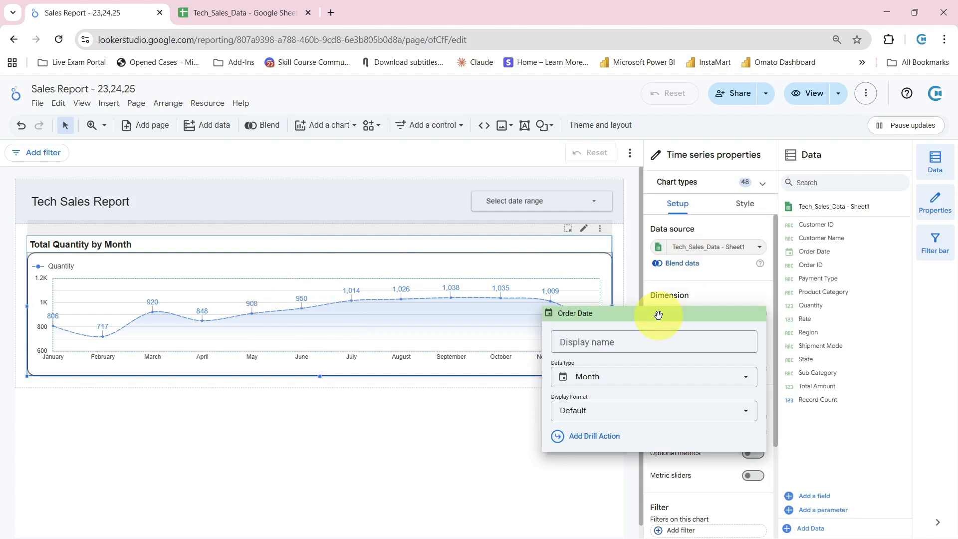
{"action": "left_click", "coordinate": [646, 376]}
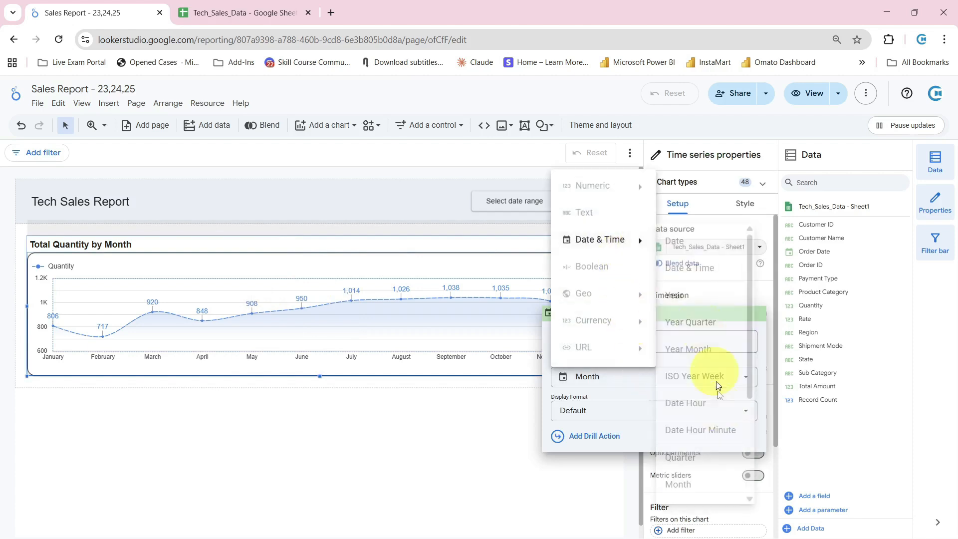
{"action": "mouse_move", "coordinate": [633, 249]}
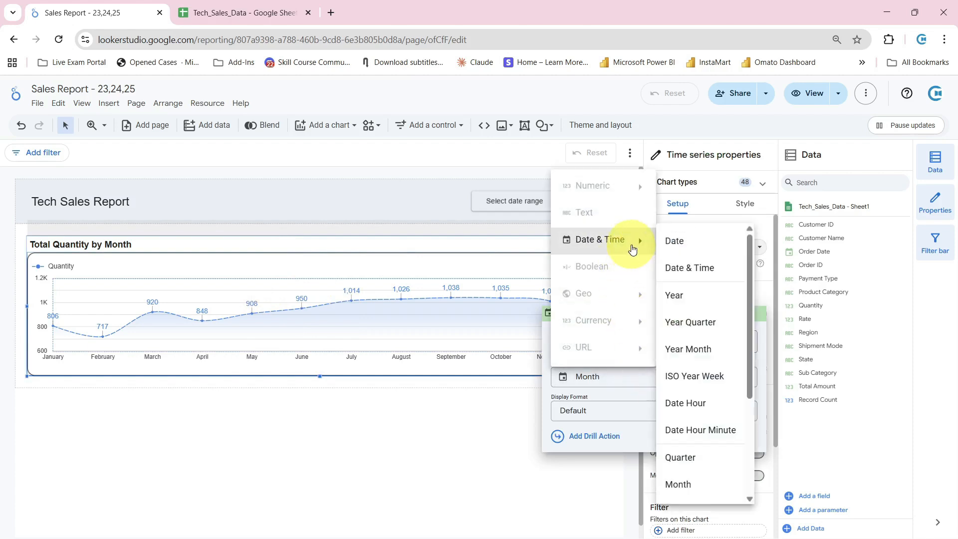
{"action": "left_click", "coordinate": [689, 458]}
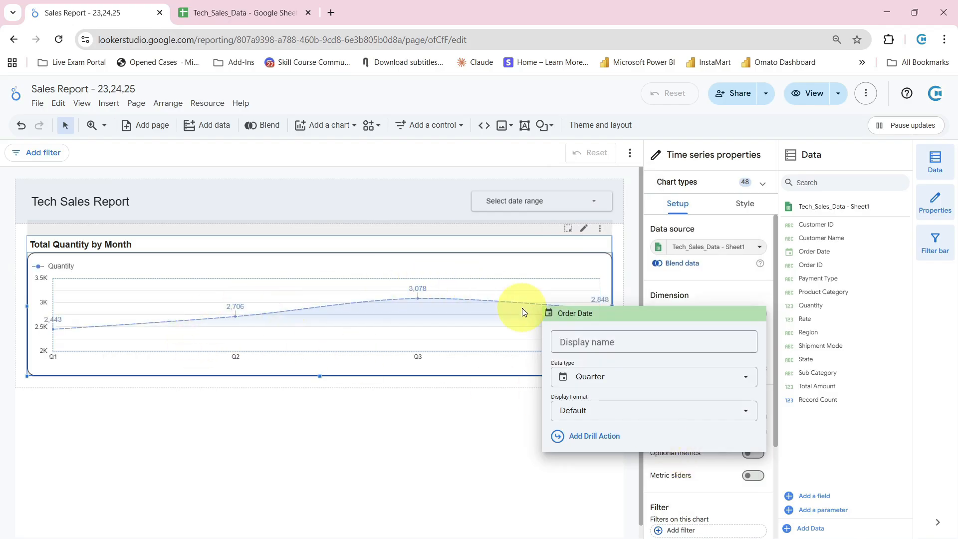
{"action": "left_click", "coordinate": [702, 386]}
{"action": "mouse_move", "coordinate": [621, 239]}
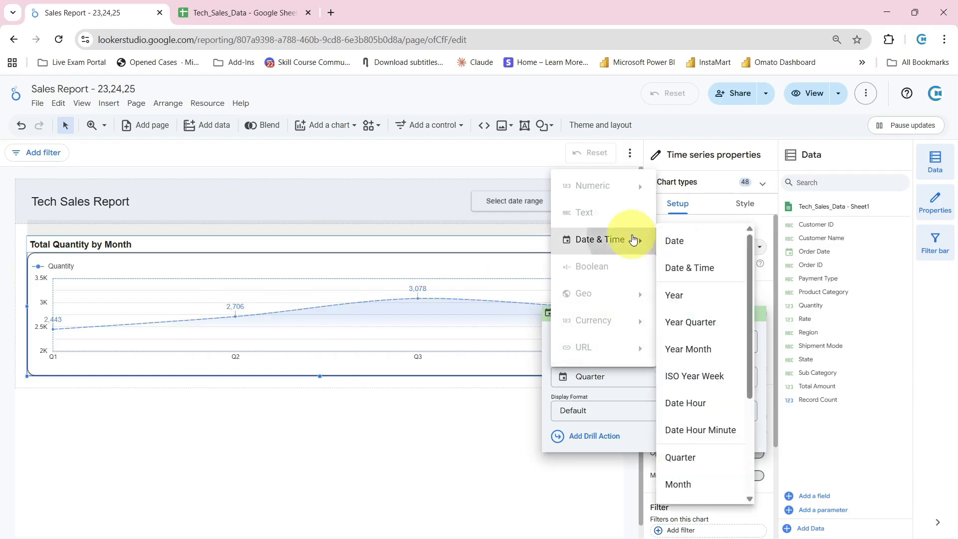
{"action": "left_click", "coordinate": [707, 482]}
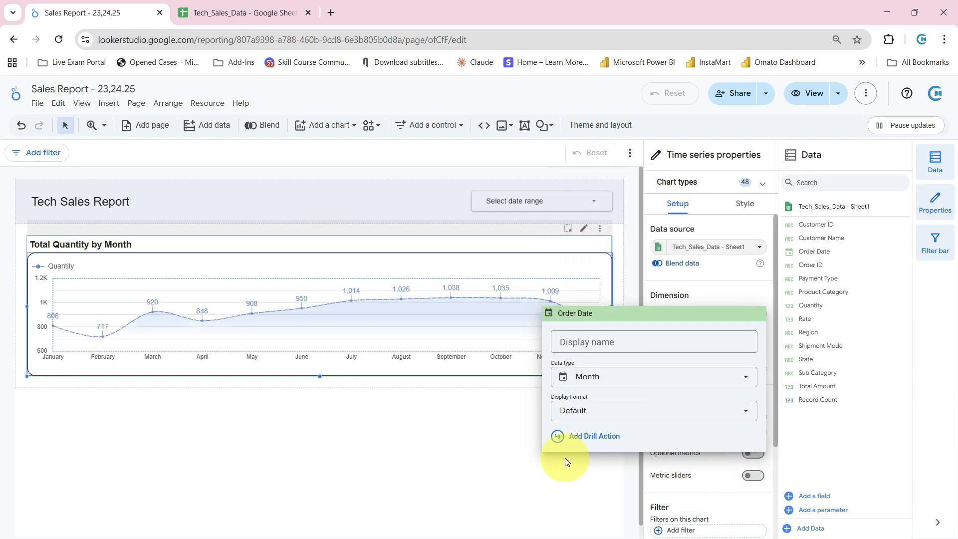
{"action": "left_click", "coordinate": [433, 460]}
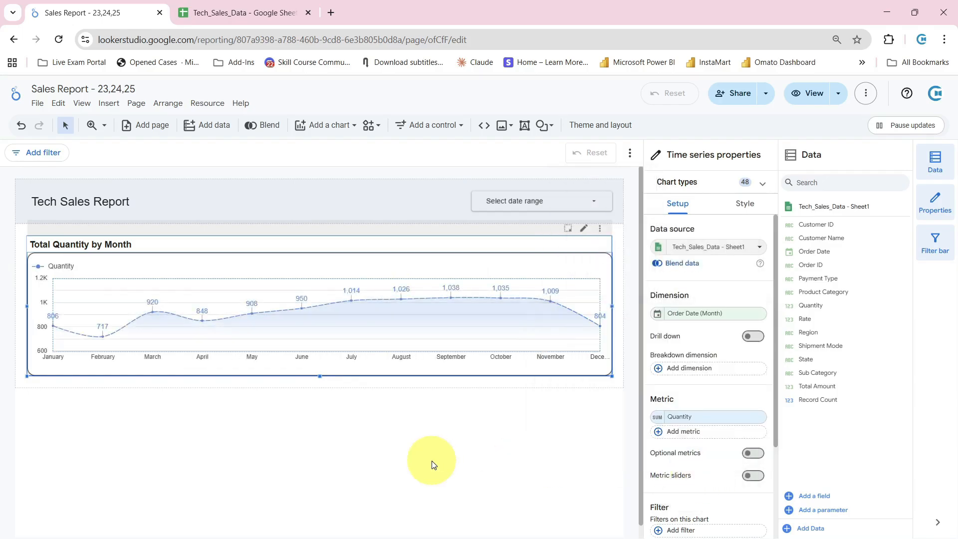
Add a new section below the Total Quantity by Month chart and insert a vertical bar chart in it
{"action": "left_click", "coordinate": [427, 459]}
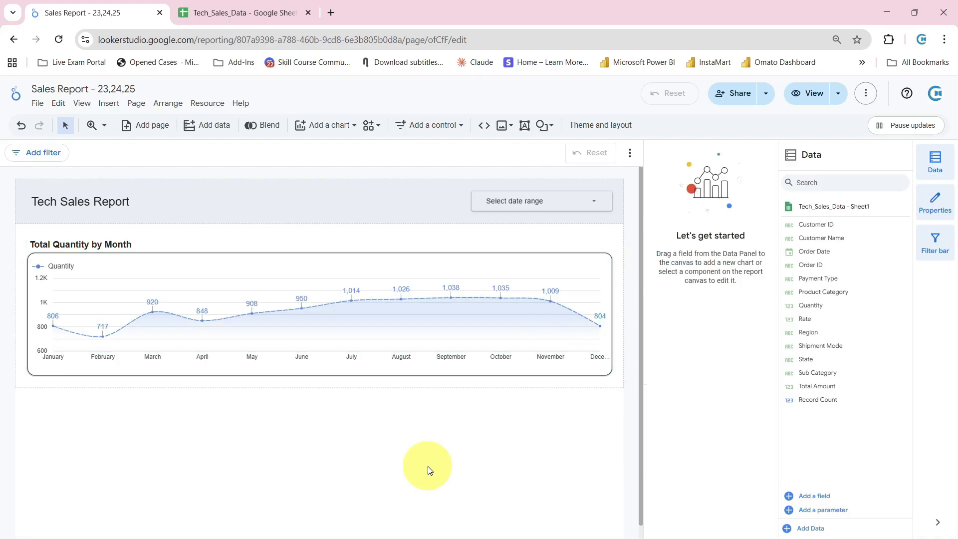
{"action": "mouse_move", "coordinate": [391, 392]}
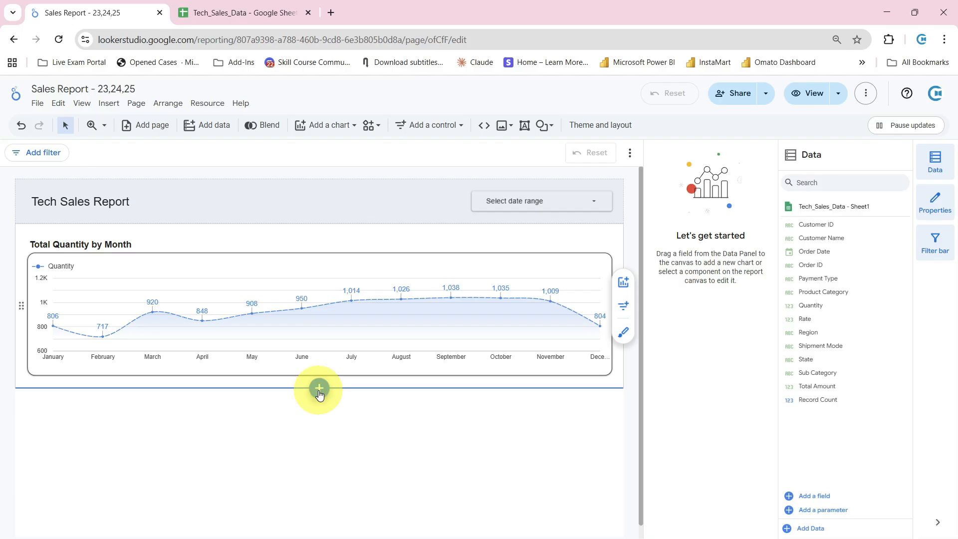
{"action": "left_click", "coordinate": [319, 392]}
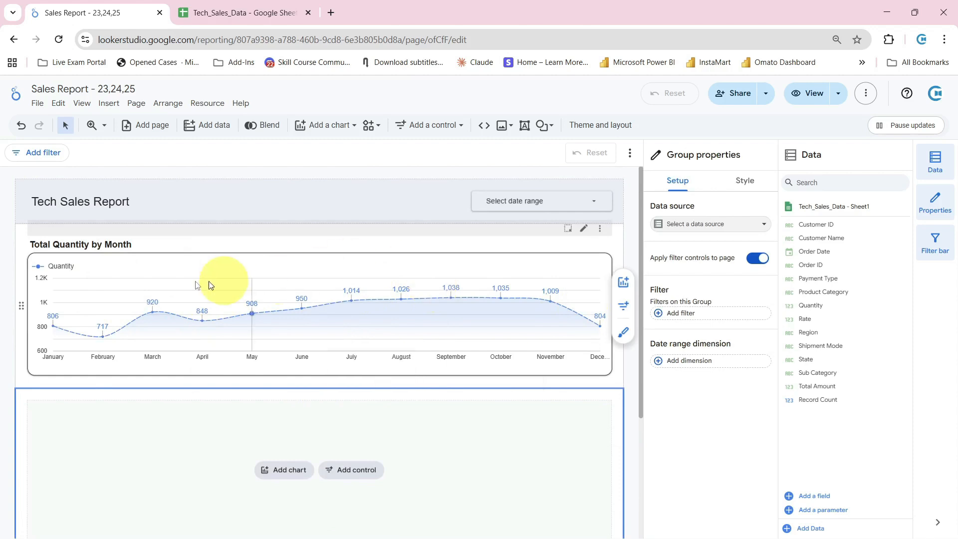
{"action": "scroll", "coordinate": [252, 357], "scroll_direction": "down", "scroll_amount": 3}
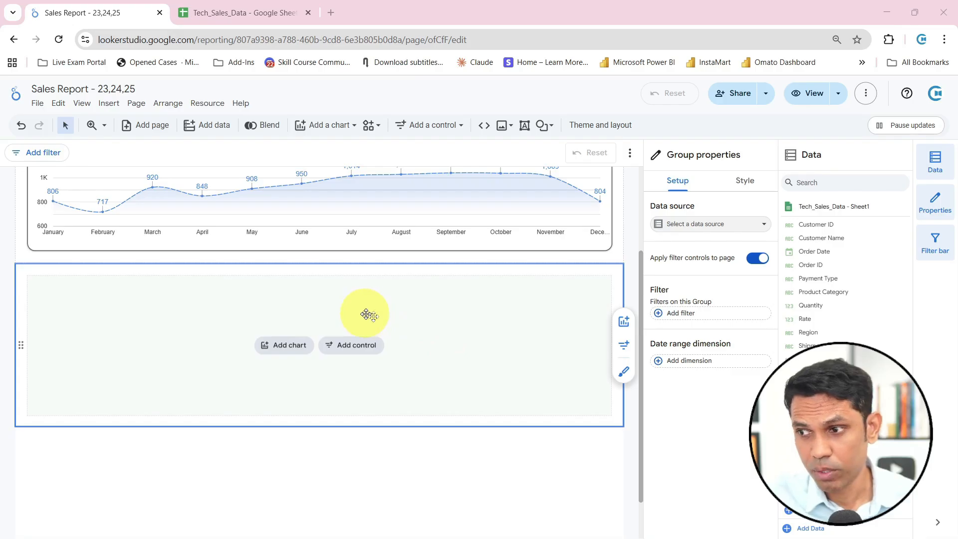
{"action": "left_click", "coordinate": [285, 347]}
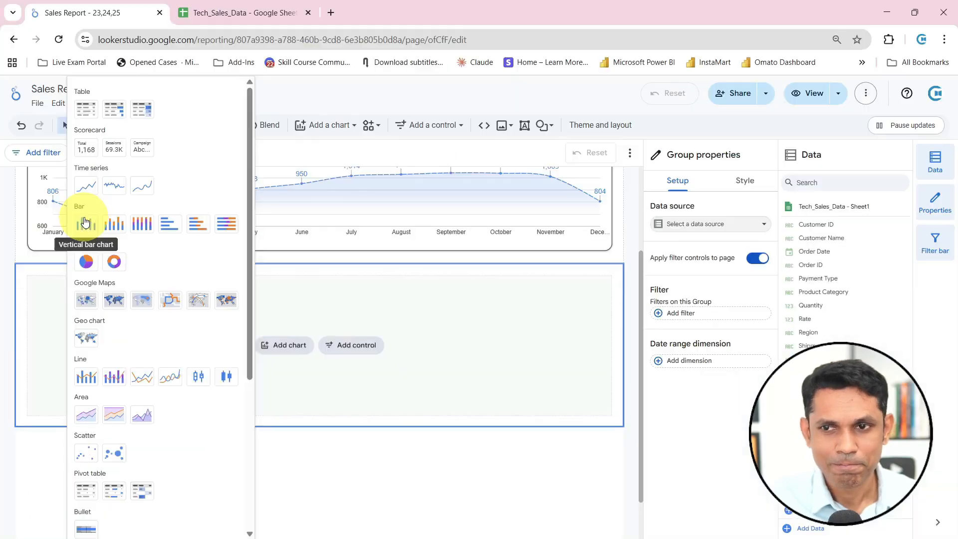
{"action": "left_click", "coordinate": [85, 222]}
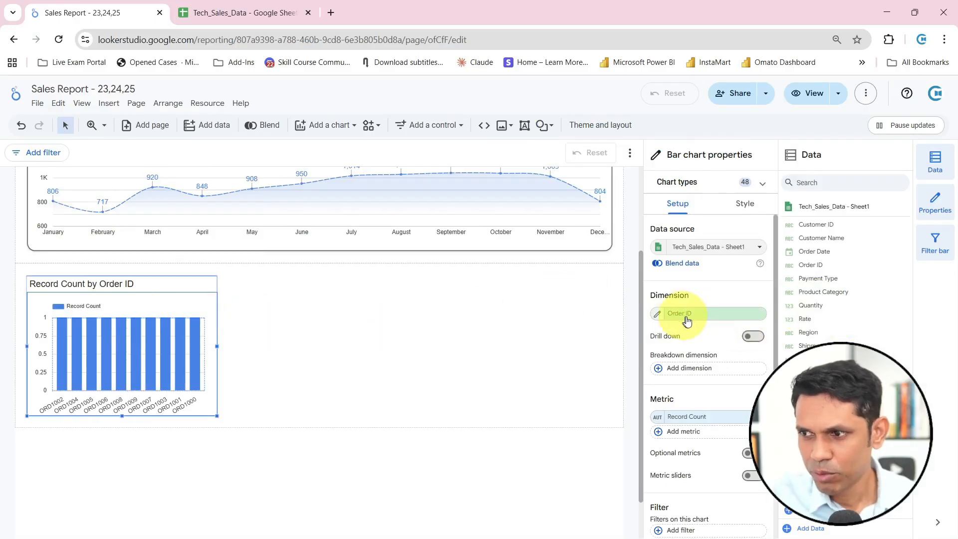
Set the new bar chart's dimension to Region
{"action": "left_click", "coordinate": [719, 320]}
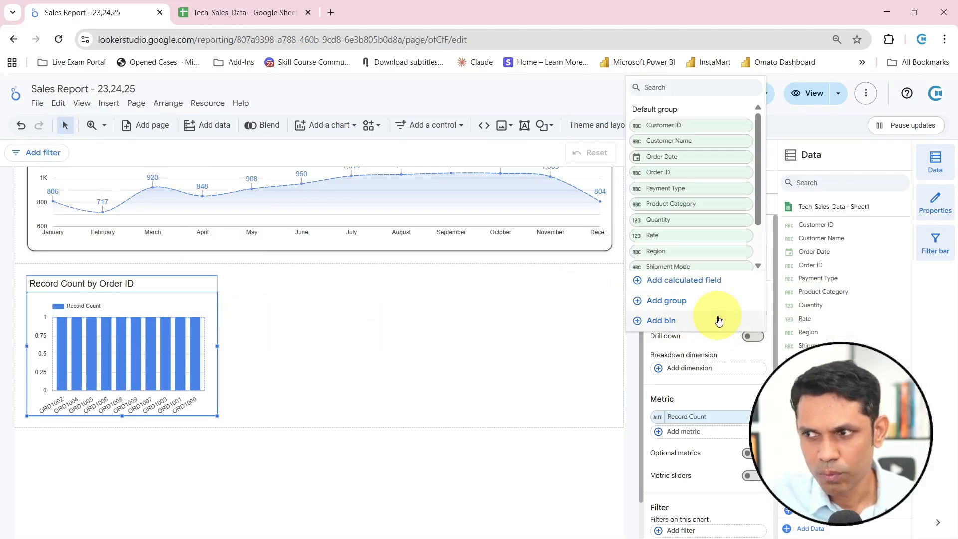
{"action": "scroll", "coordinate": [710, 205], "scroll_direction": "down", "scroll_amount": 2}
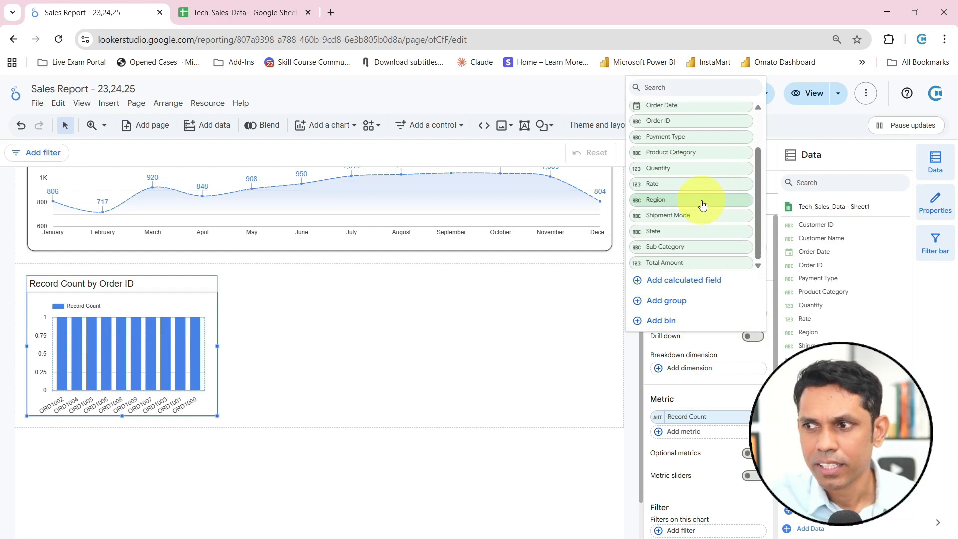
{"action": "left_click", "coordinate": [702, 204]}
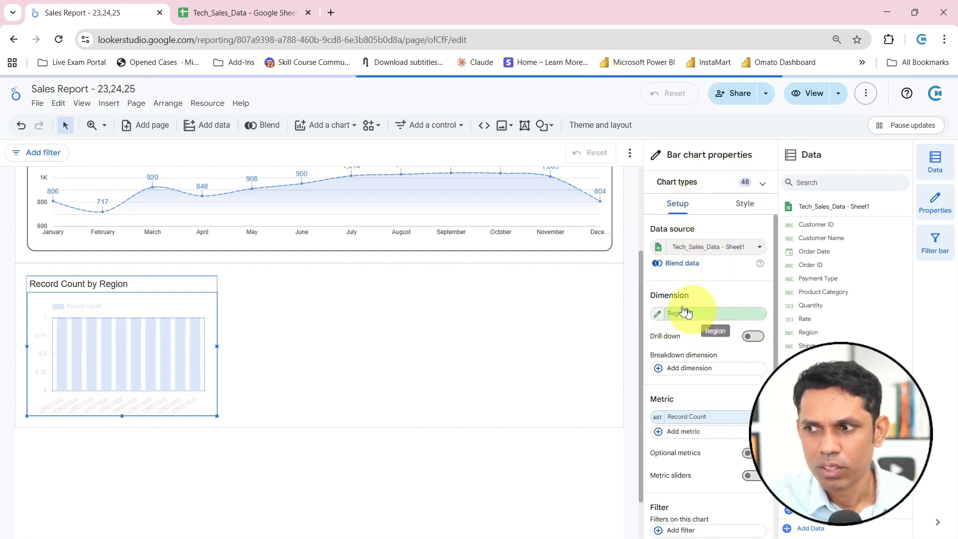
{"action": "left_click_drag", "start_coordinate": [643, 286], "coordinate": [732, 303]}
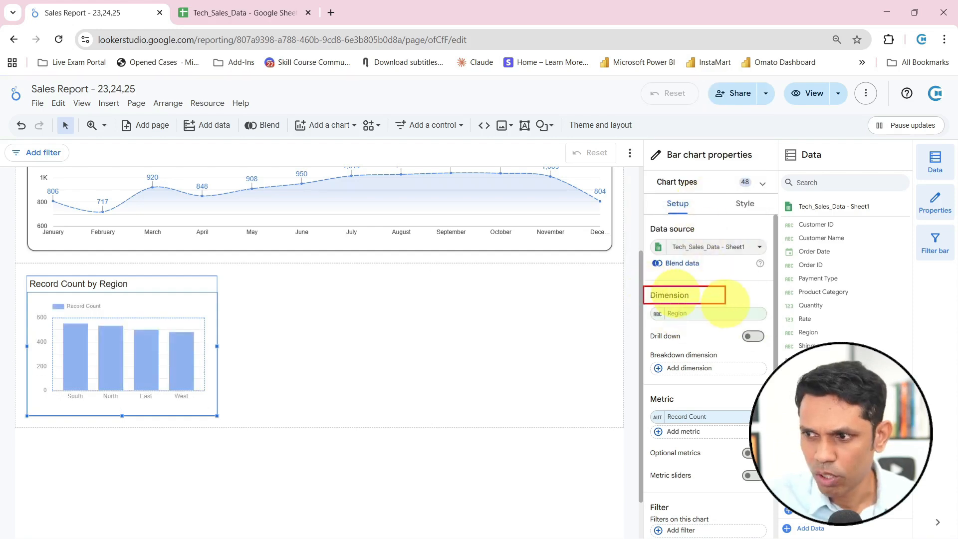
{"action": "left_click_drag", "start_coordinate": [650, 325], "coordinate": [656, 307]}
{"action": "left_click_drag", "start_coordinate": [642, 391], "coordinate": [716, 409]}
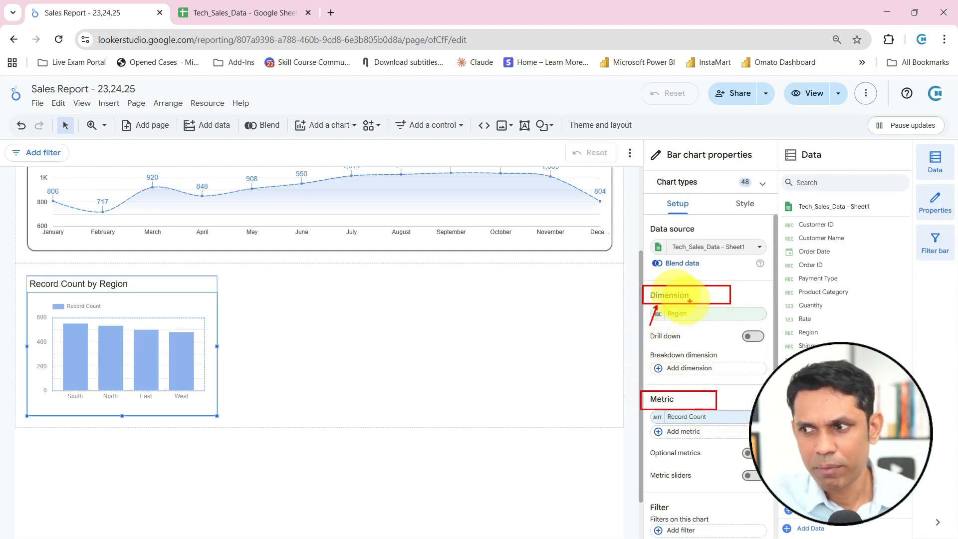
{"action": "left_click_drag", "start_coordinate": [742, 287], "coordinate": [786, 268]}
{"action": "left_click_drag", "start_coordinate": [734, 293], "coordinate": [783, 287]}
{"action": "left_click_drag", "start_coordinate": [673, 312], "coordinate": [780, 295]}
{"action": "left_click_drag", "start_coordinate": [786, 334], "coordinate": [723, 306]}
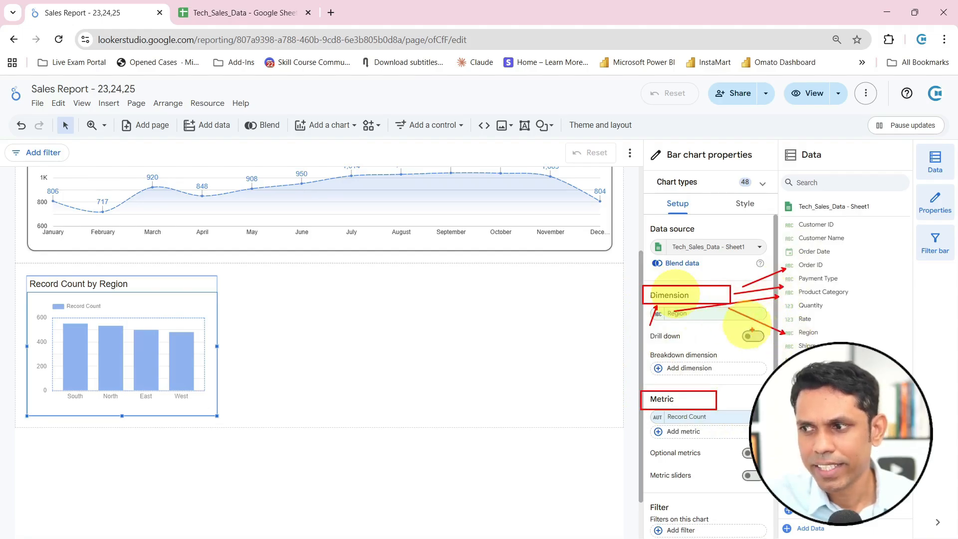
{"action": "left_click_drag", "start_coordinate": [783, 347], "coordinate": [724, 305]}
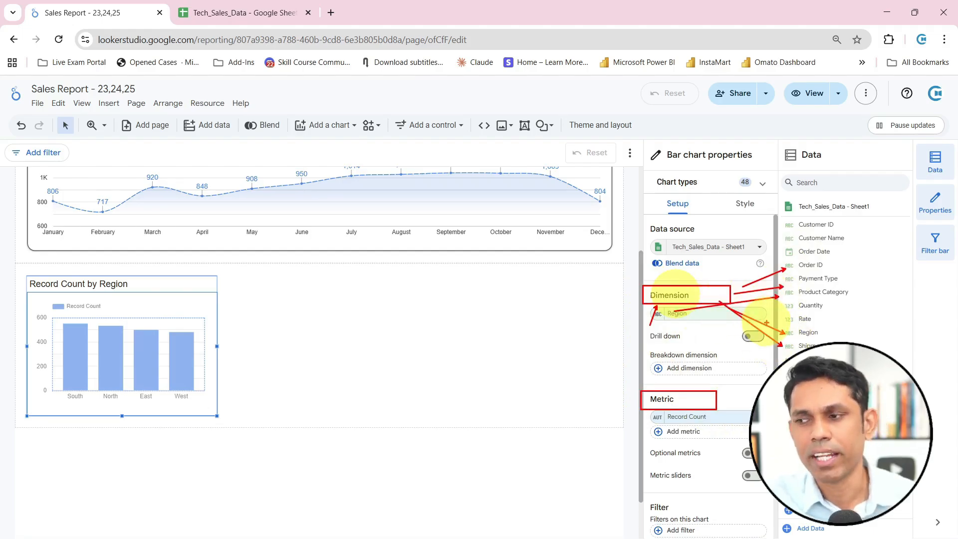
{"action": "key", "text": "Escape"}
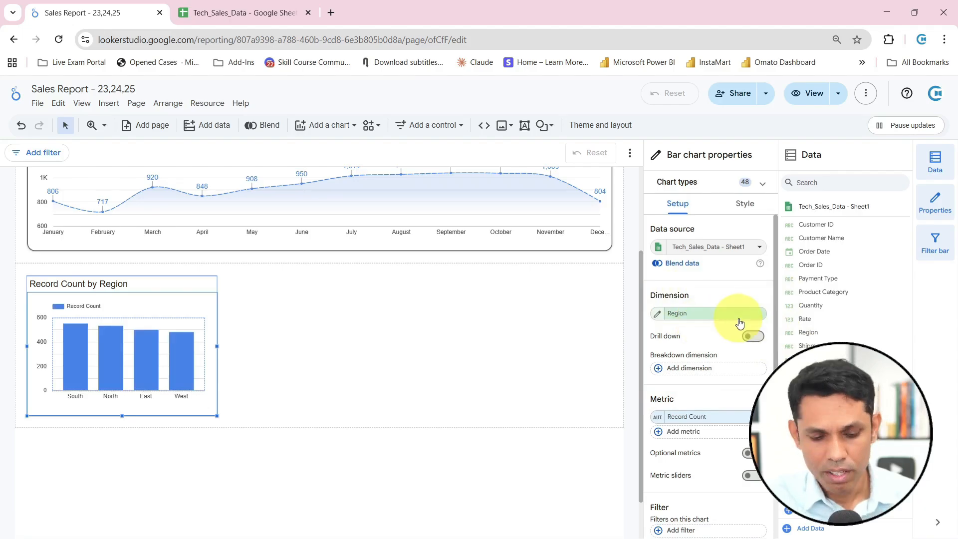
{"action": "left_click_drag", "start_coordinate": [643, 283], "coordinate": [771, 327]}
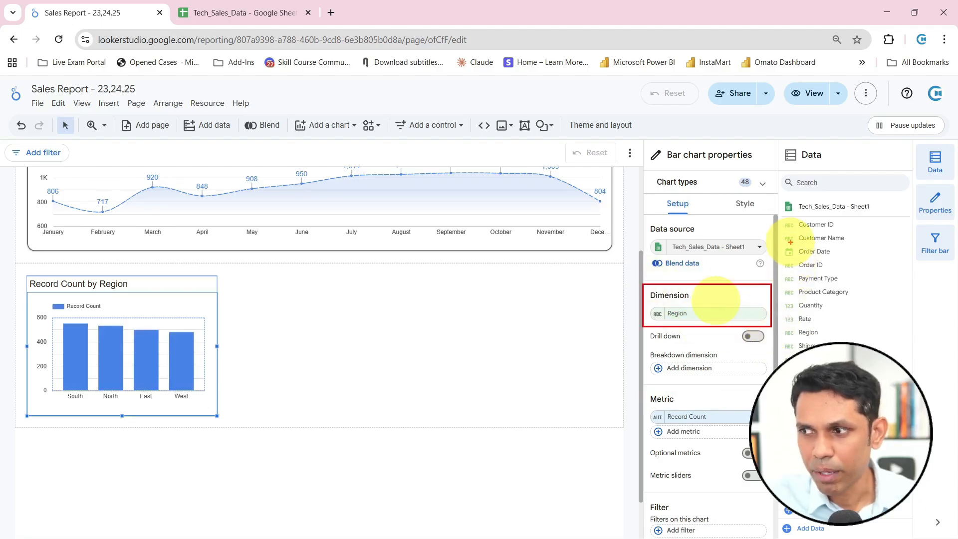
{"action": "left_click_drag", "start_coordinate": [782, 251], "coordinate": [746, 298]}
{"action": "left_click_drag", "start_coordinate": [789, 224], "coordinate": [745, 285]}
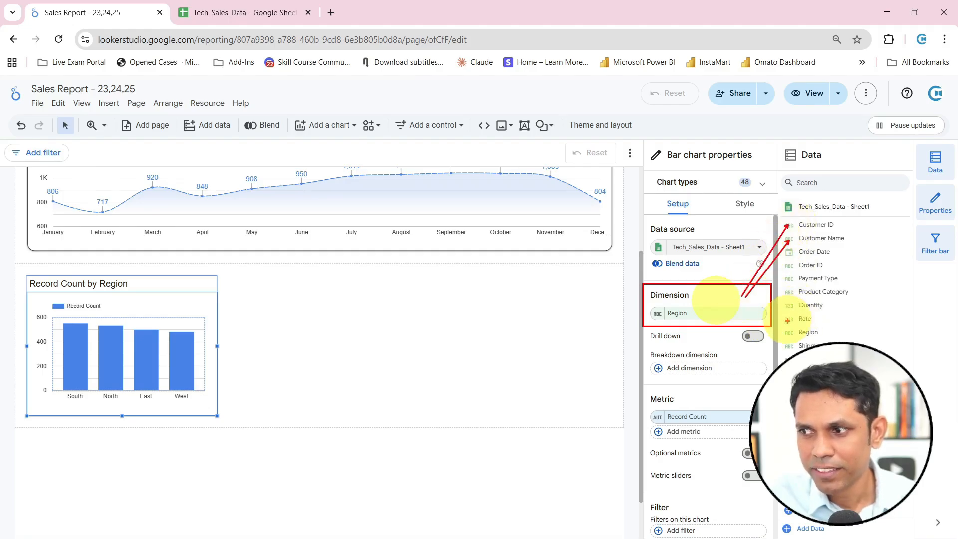
{"action": "mouse_move", "coordinate": [749, 305]}
{"action": "left_mouse_down"}
{"action": "mouse_move", "coordinate": [780, 291]}
{"action": "mouse_move", "coordinate": [744, 303]}
{"action": "left_mouse_up"}
{"action": "left_click_drag", "start_coordinate": [783, 268], "coordinate": [756, 287]}
{"action": "left_click_drag", "start_coordinate": [782, 359], "coordinate": [753, 307]}
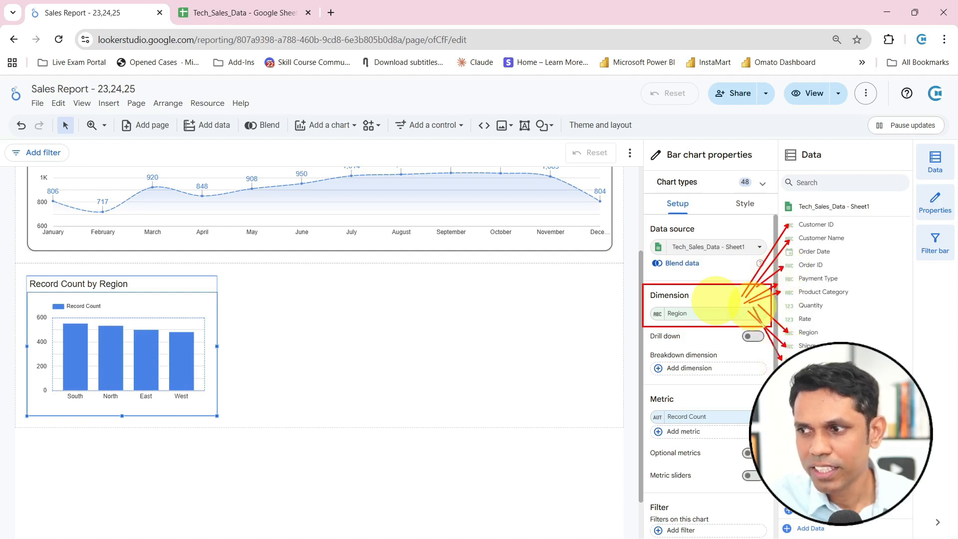
{"action": "key", "text": "Escape"}
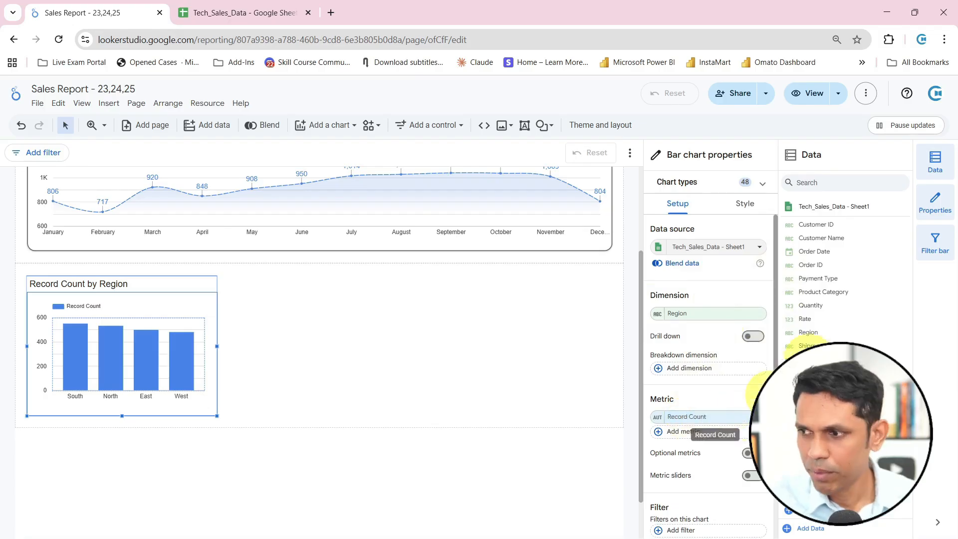
{"action": "mouse_move", "coordinate": [783, 302]}
{"action": "left_mouse_down"}
{"action": "mouse_move", "coordinate": [822, 310]}
{"action": "mouse_move", "coordinate": [798, 327]}
{"action": "mouse_move", "coordinate": [830, 330]}
{"action": "left_mouse_up"}
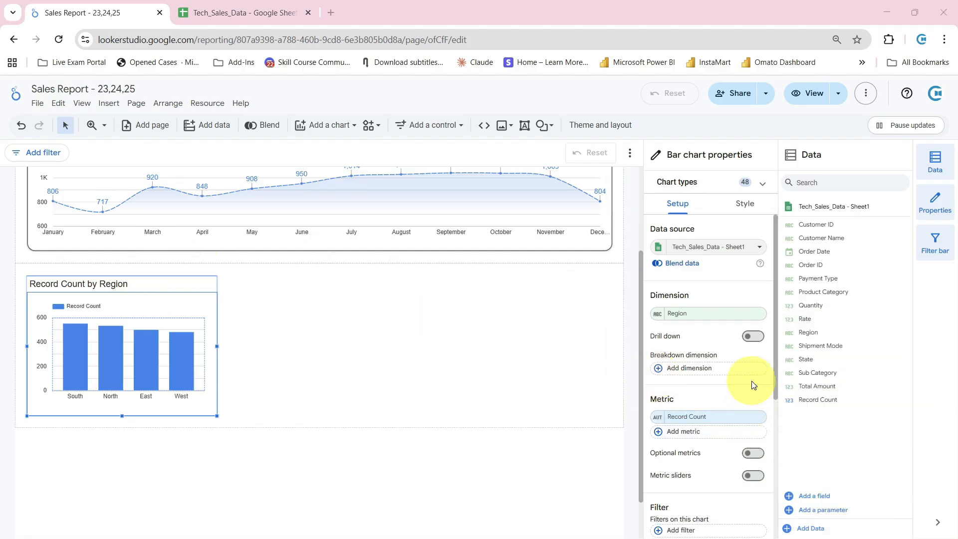
Set the region bar chart's metric to Total Amount
{"action": "left_click", "coordinate": [721, 419]}
{"action": "scroll", "coordinate": [679, 350], "scroll_direction": "down", "scroll_amount": 3}
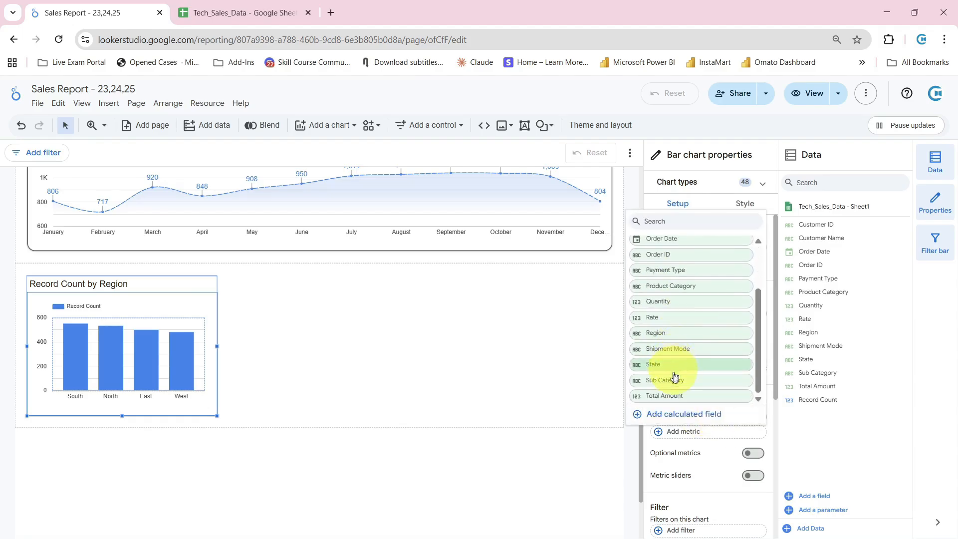
{"action": "left_click", "coordinate": [668, 395]}
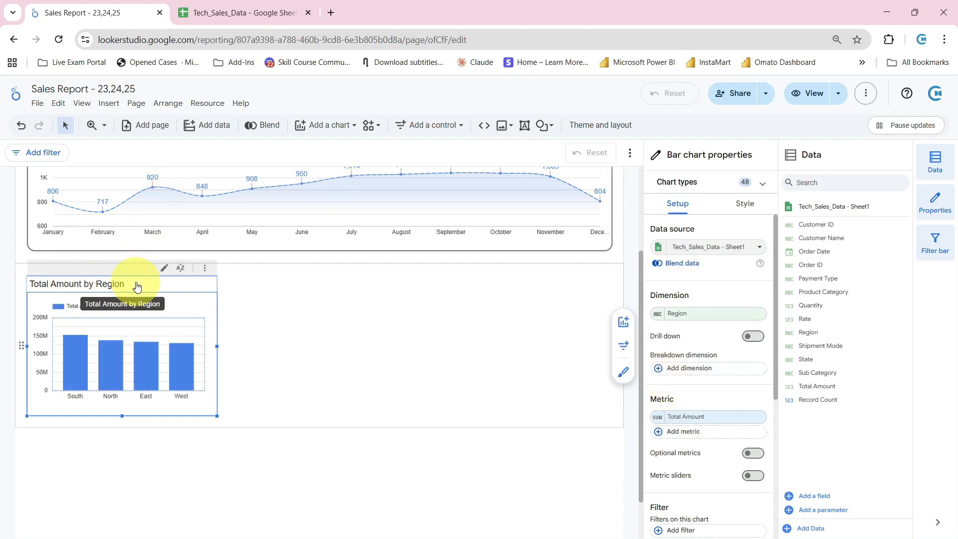
{"action": "mouse_move", "coordinate": [114, 342]}
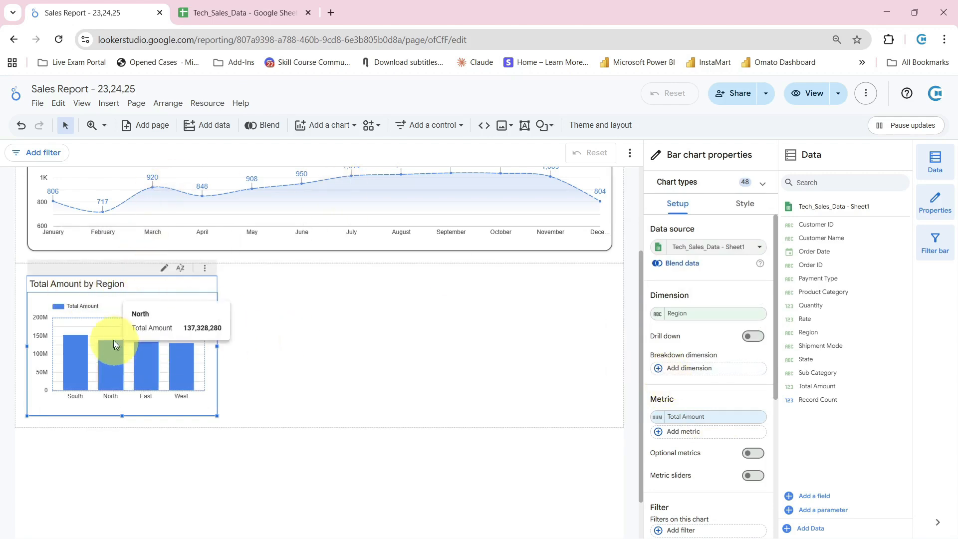
Copy the Total Quantity by Month chart and paste only its style onto the region bar chart
{"action": "scroll", "coordinate": [132, 227], "scroll_direction": "up", "scroll_amount": 2}
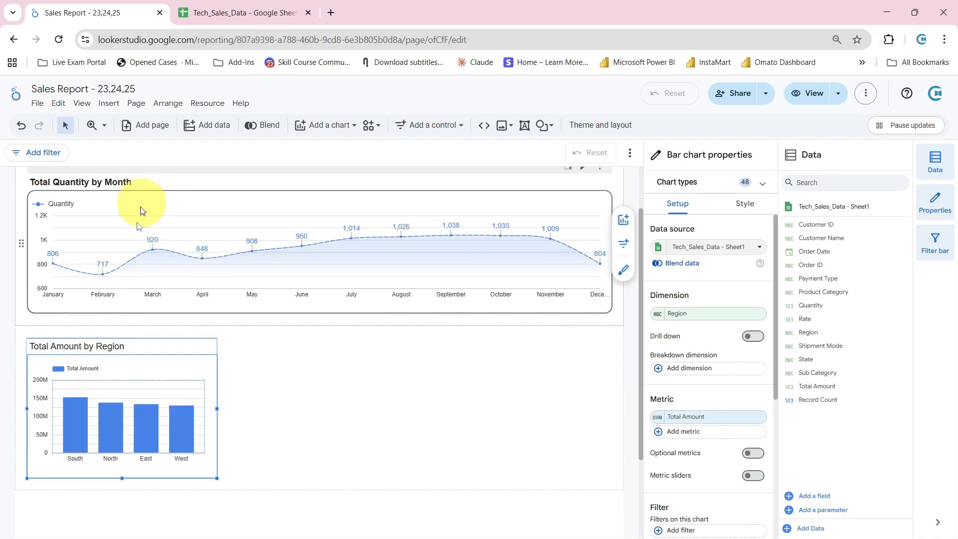
{"action": "left_click", "coordinate": [189, 202]}
{"action": "right_click", "coordinate": [189, 205]}
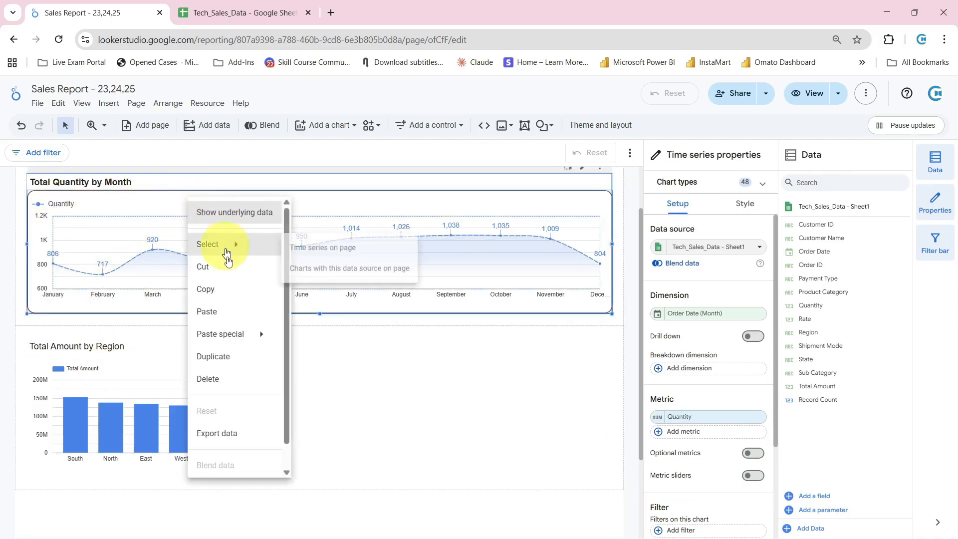
{"action": "left_click", "coordinate": [222, 291]}
{"action": "left_click", "coordinate": [175, 358]}
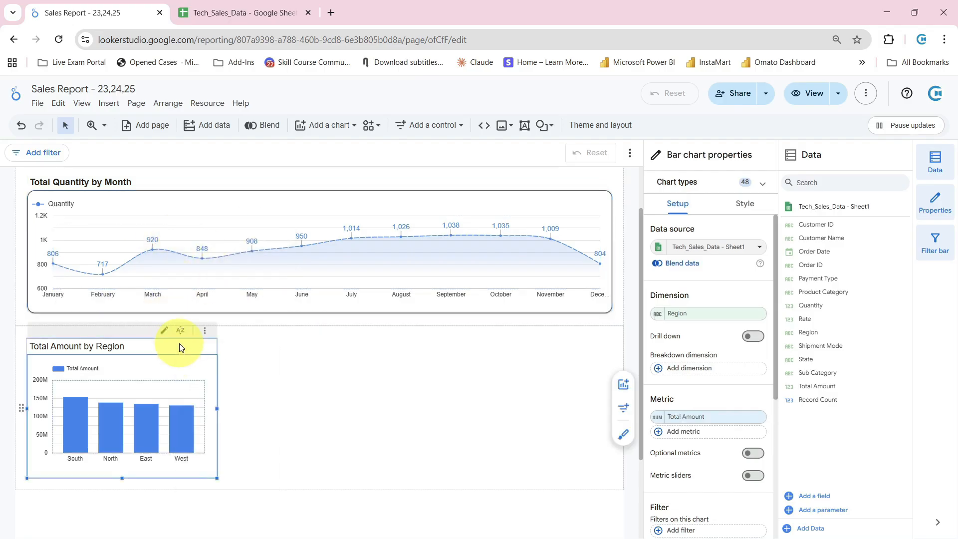
{"action": "right_click", "coordinate": [160, 368]}
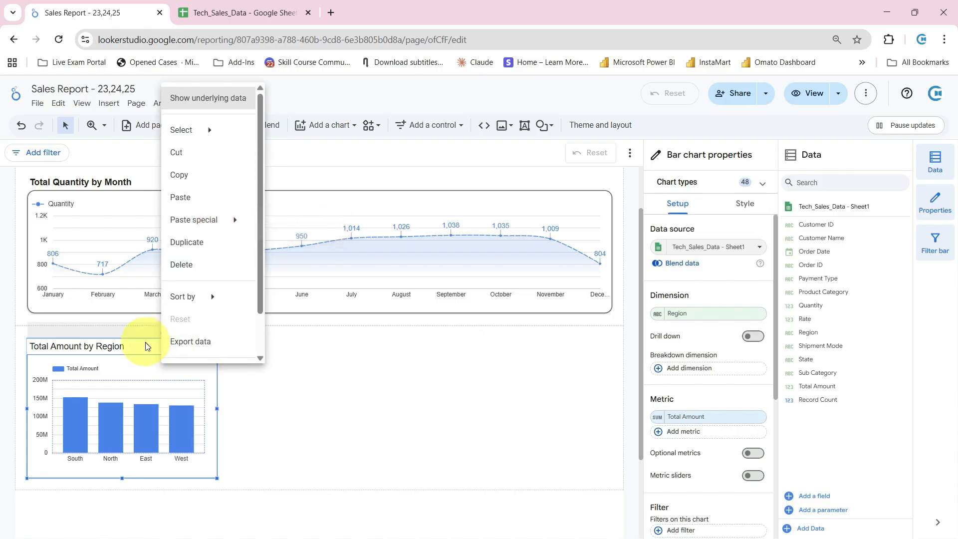
{"action": "right_click", "coordinate": [139, 366]}
{"action": "key", "text": "Escape"}
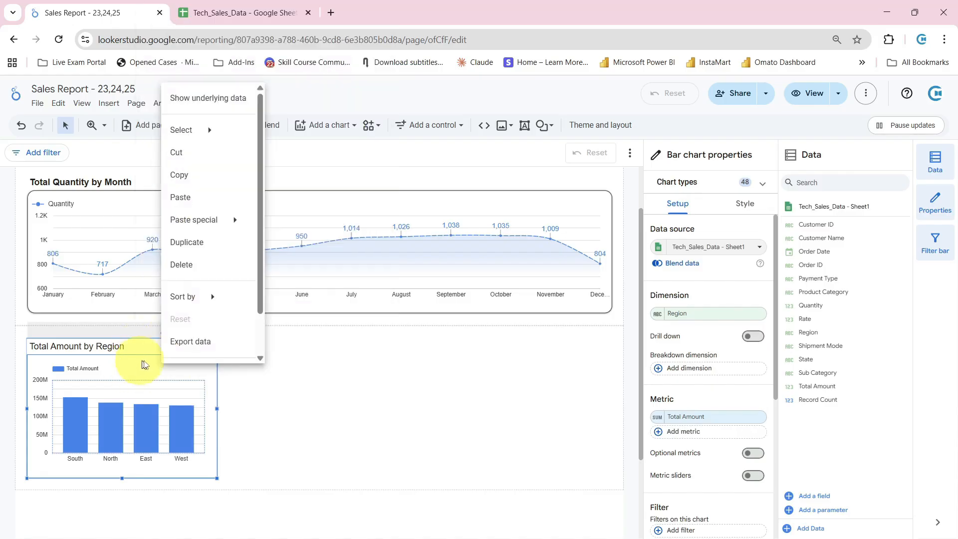
{"action": "mouse_move", "coordinate": [217, 218]}
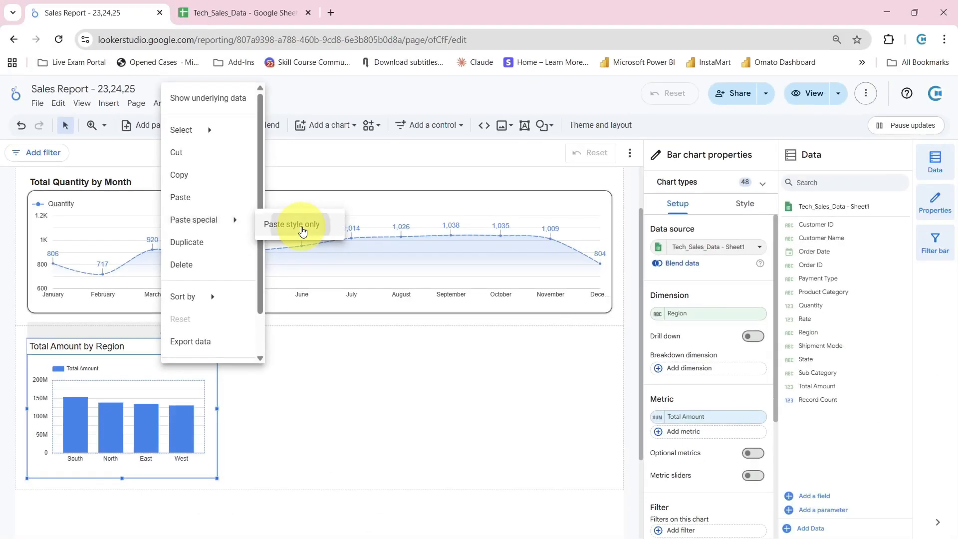
{"action": "left_click", "coordinate": [304, 233]}
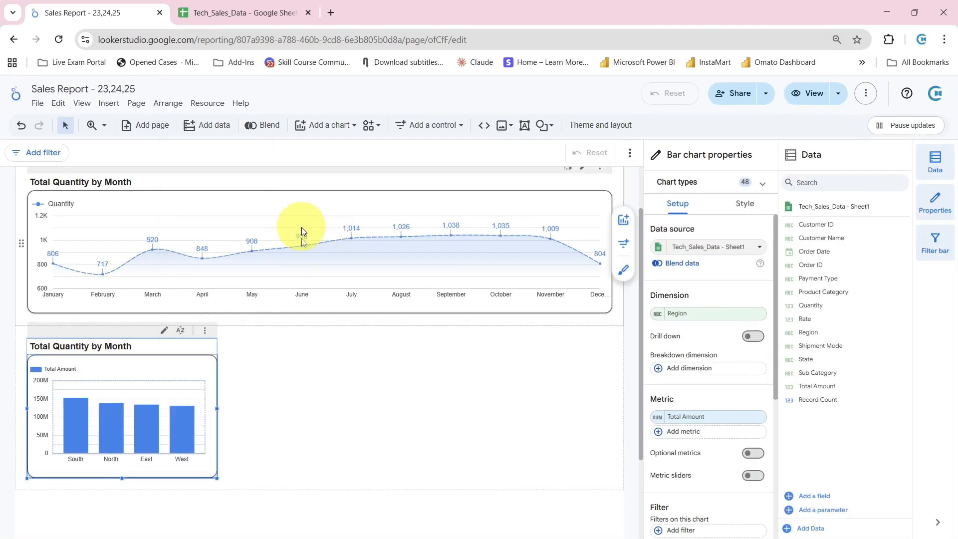
{"action": "left_click", "coordinate": [235, 402]}
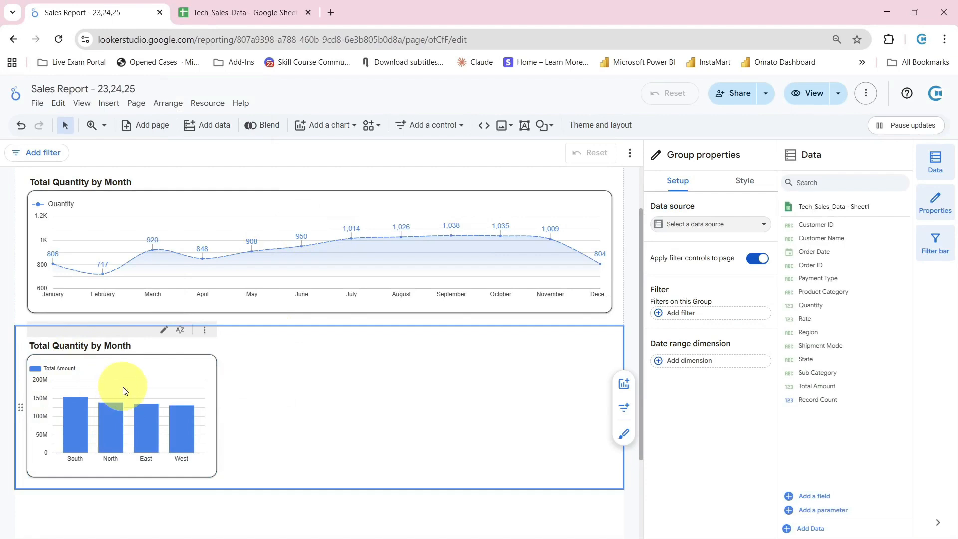
Try the horizontal orientation for the region bar chart and return it to vertical bars
{"action": "left_click", "coordinate": [133, 370]}
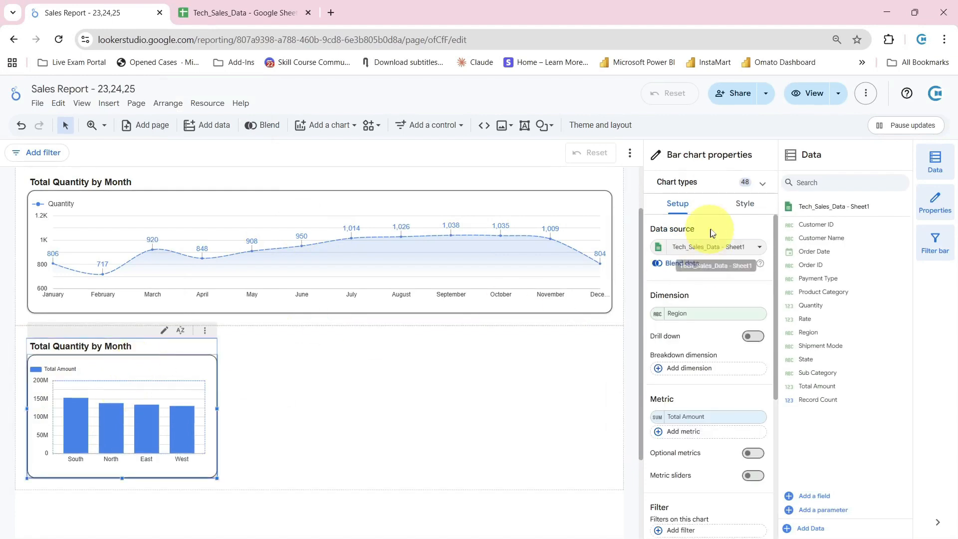
{"action": "left_click", "coordinate": [745, 202]}
{"action": "scroll", "coordinate": [720, 413], "scroll_direction": "down", "scroll_amount": 6}
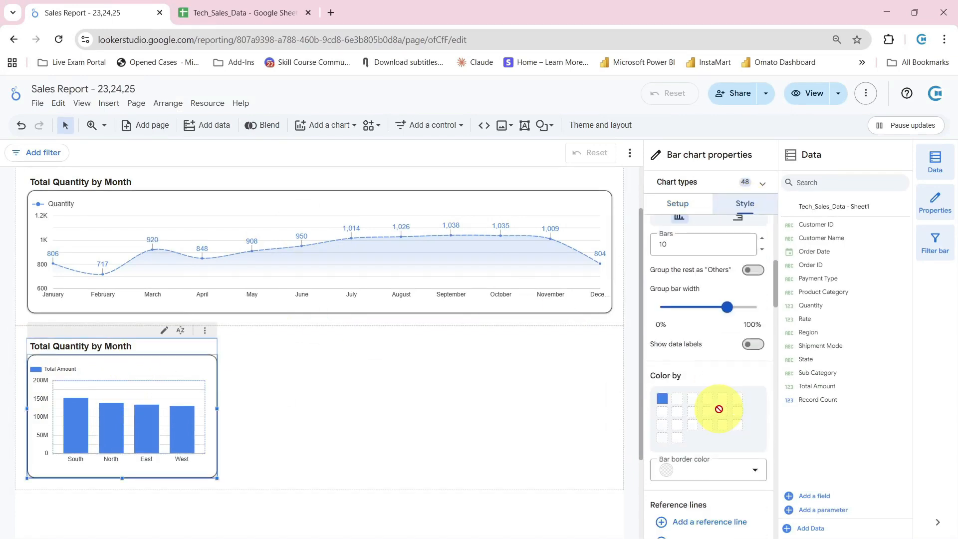
{"action": "scroll", "coordinate": [718, 400], "scroll_direction": "up", "scroll_amount": 3}
{"action": "left_click", "coordinate": [745, 340]}
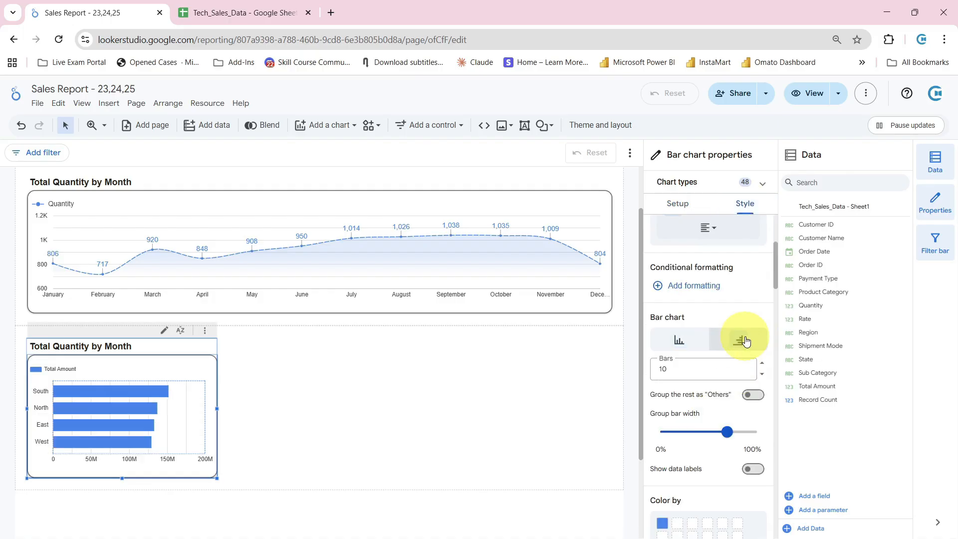
{"action": "left_click", "coordinate": [691, 342]}
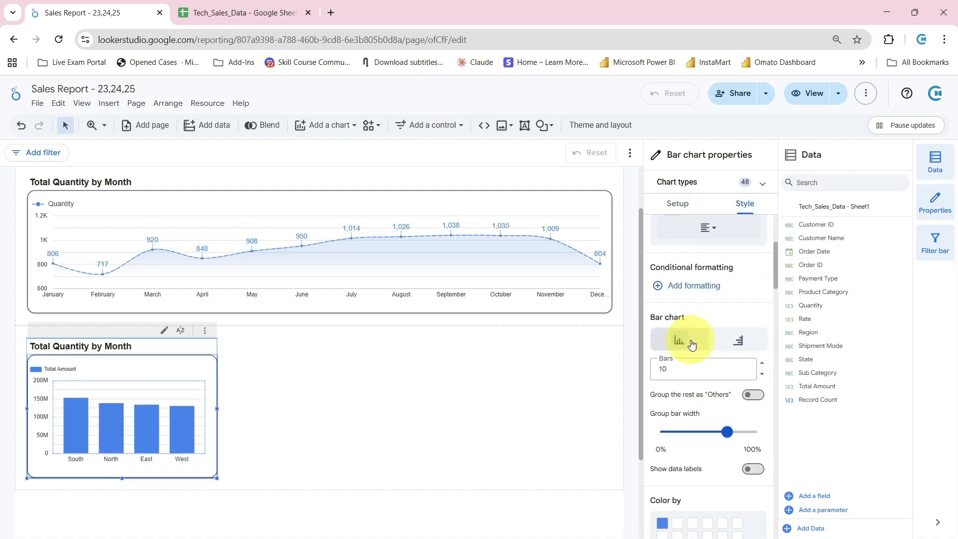
{"action": "scroll", "coordinate": [708, 369], "scroll_direction": "down", "scroll_amount": 2}
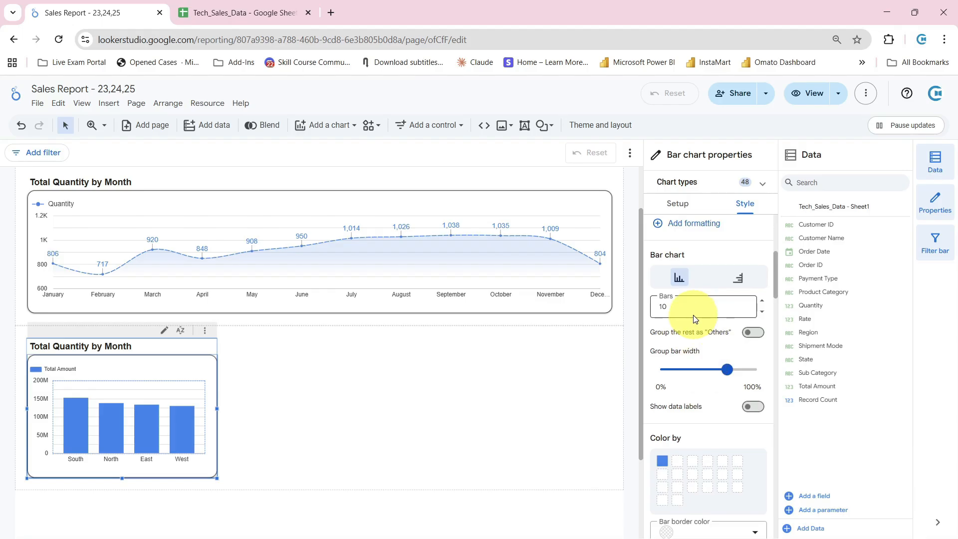
Set the region bar chart's group bar width to 64%
{"action": "left_click_drag", "start_coordinate": [680, 308], "coordinate": [642, 310]}
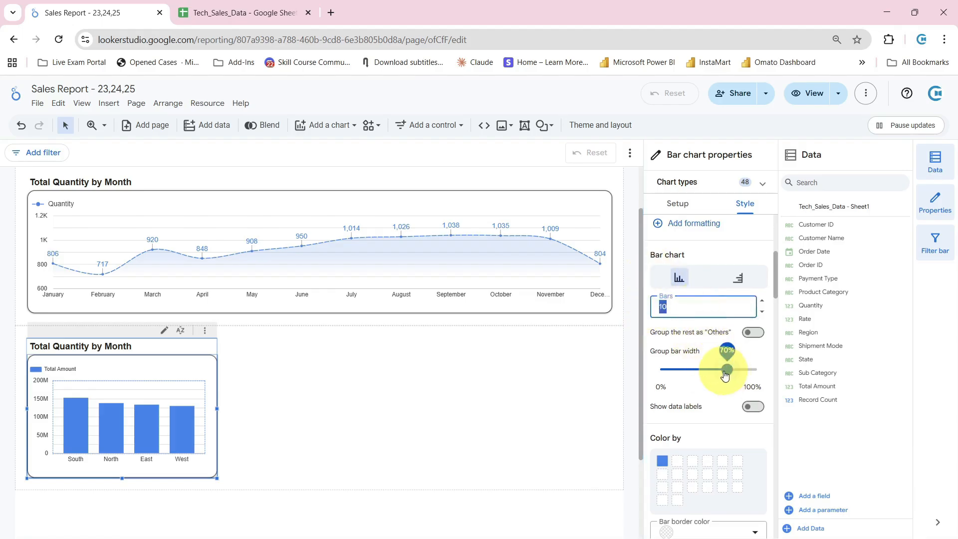
{"action": "left_click_drag", "start_coordinate": [725, 376], "coordinate": [717, 376]}
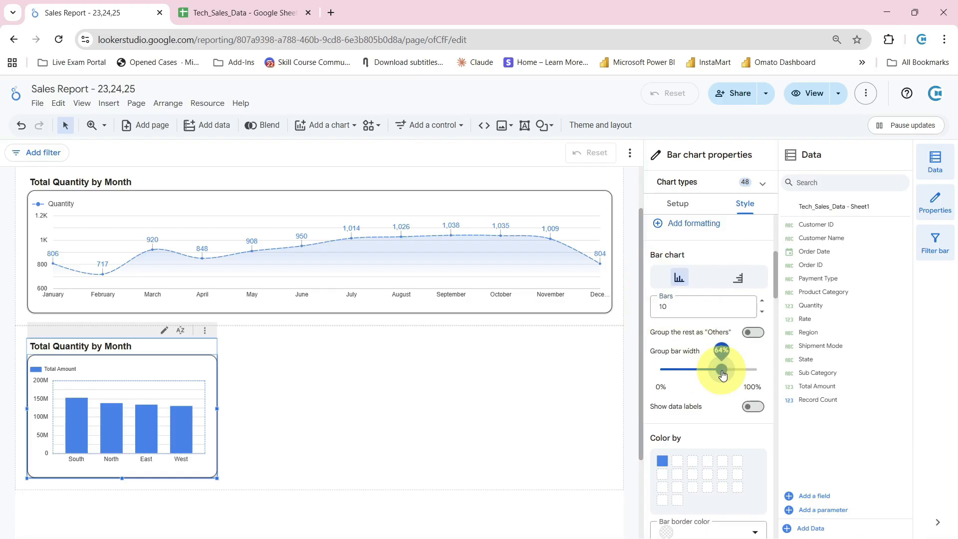
Try hiding the region bar chart's legend and placing it on the right, and return it to the top position
{"action": "scroll", "coordinate": [721, 371], "scroll_direction": "down", "scroll_amount": 4}
{"action": "scroll", "coordinate": [681, 316], "scroll_direction": "down", "scroll_amount": 4}
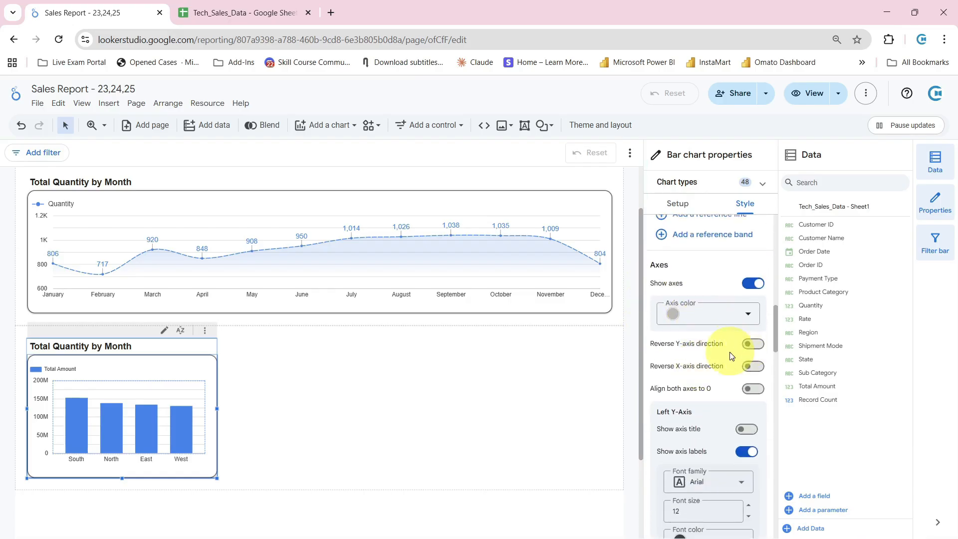
{"action": "scroll", "coordinate": [713, 362], "scroll_direction": "down", "scroll_amount": 6}
{"action": "scroll", "coordinate": [720, 374], "scroll_direction": "down", "scroll_amount": 7}
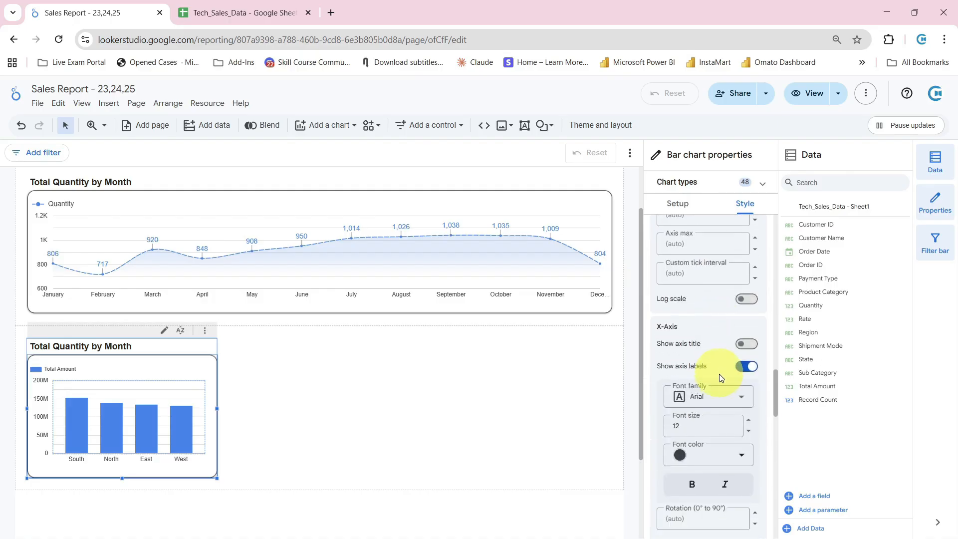
{"action": "scroll", "coordinate": [717, 391], "scroll_direction": "down", "scroll_amount": 4}
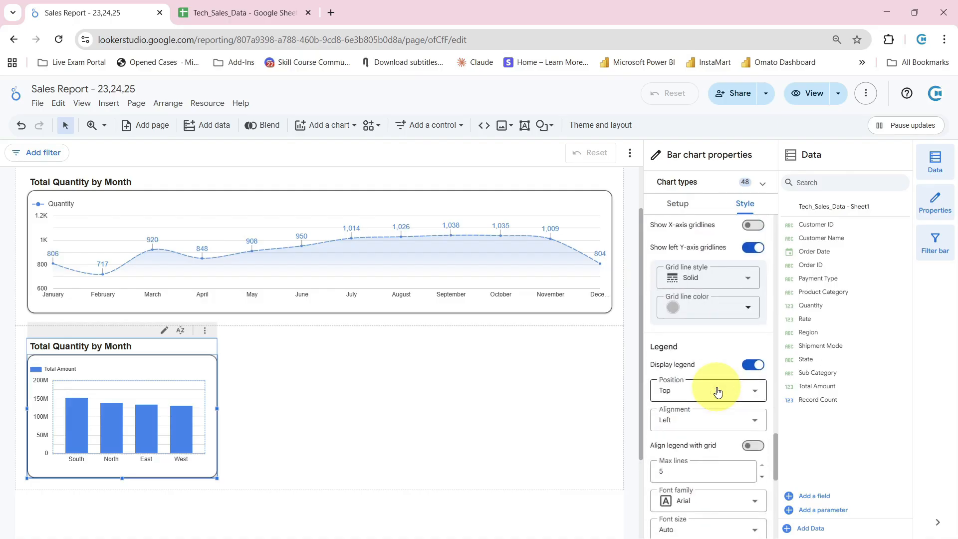
{"action": "left_click", "coordinate": [753, 366]}
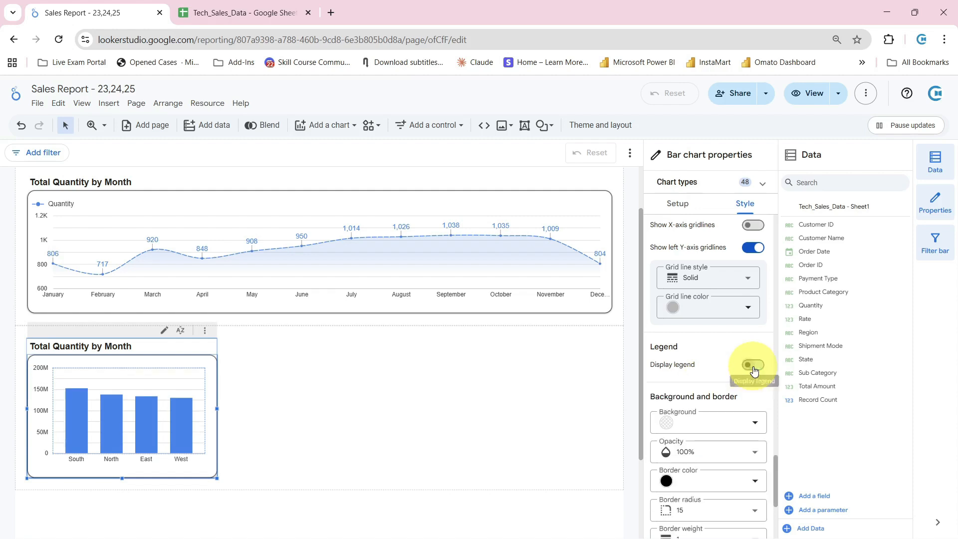
{"action": "left_click", "coordinate": [753, 367]}
{"action": "left_click", "coordinate": [714, 394]}
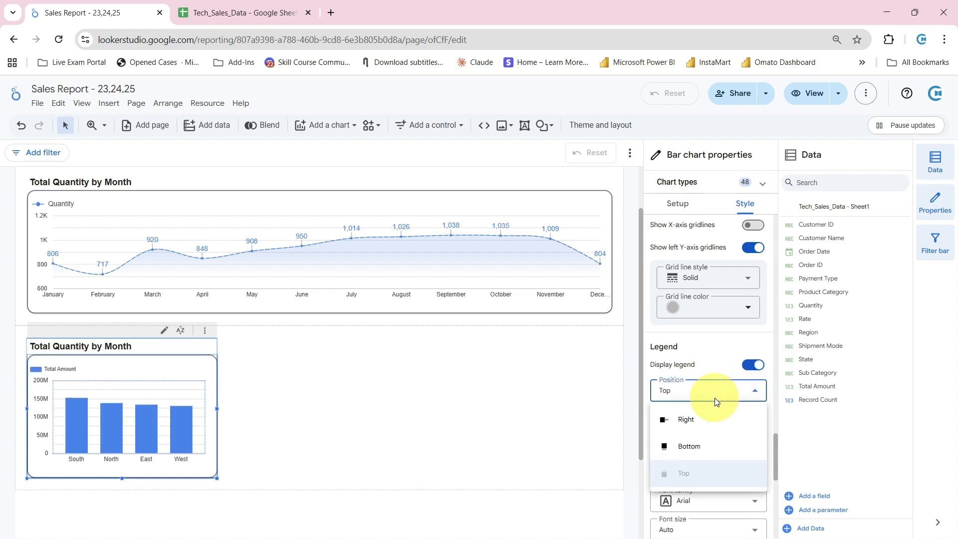
{"action": "left_click", "coordinate": [705, 421]}
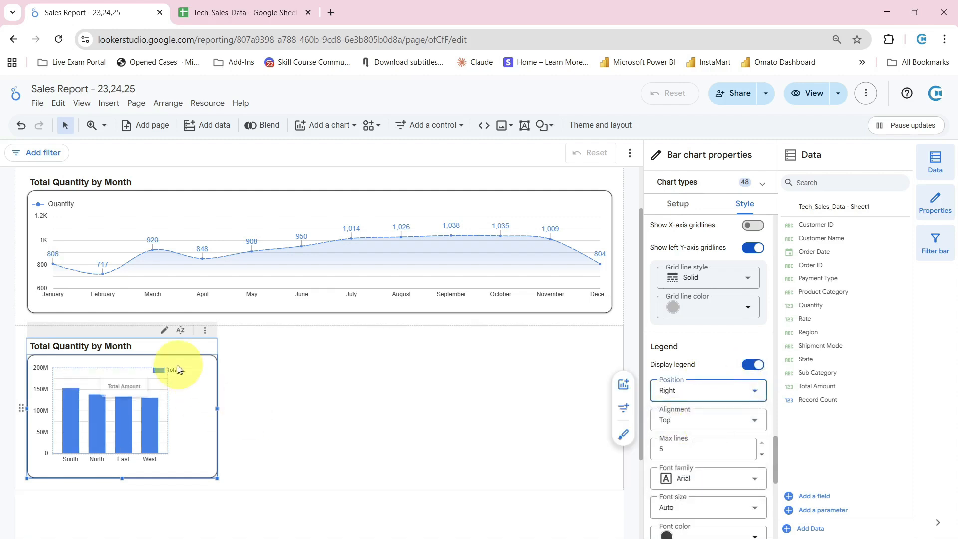
{"action": "left_click", "coordinate": [724, 389]}
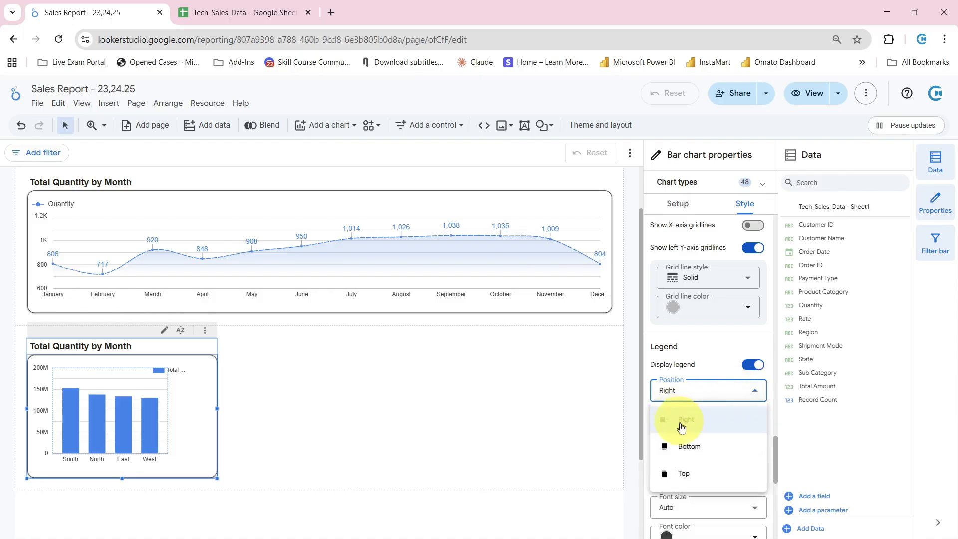
{"action": "left_click", "coordinate": [688, 471]}
Try showing data labels on the region bar chart and turn them off again
{"action": "scroll", "coordinate": [719, 396], "scroll_direction": "down", "scroll_amount": 3}
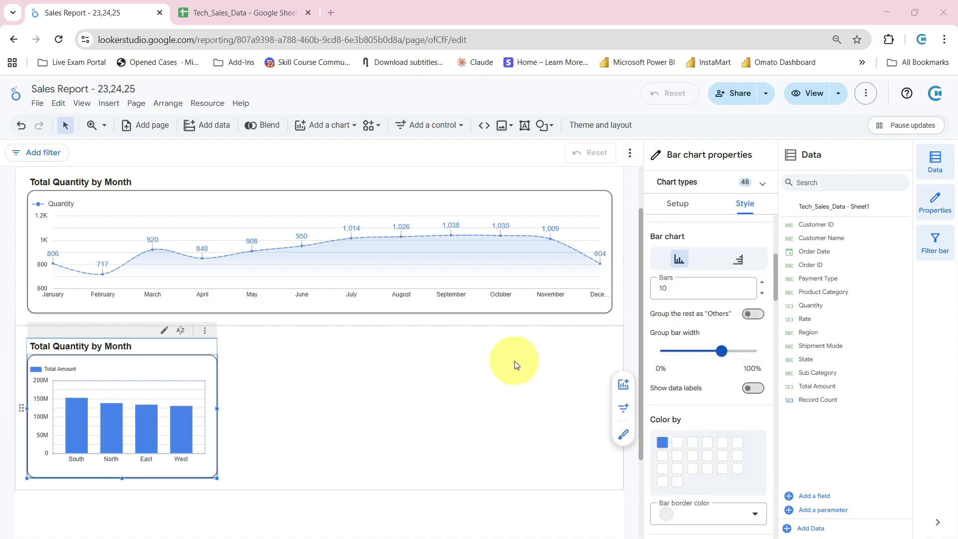
{"action": "left_click", "coordinate": [753, 394]}
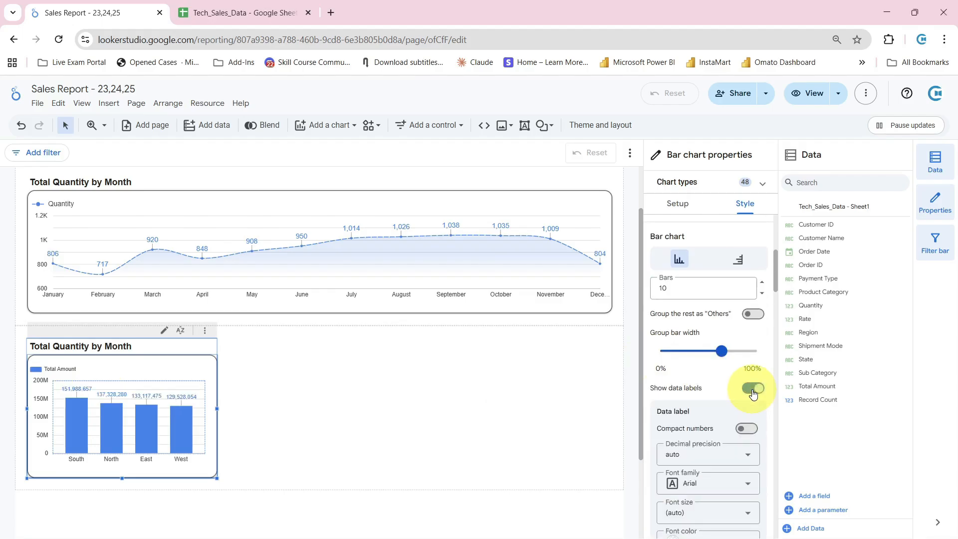
{"action": "left_click", "coordinate": [753, 393]}
{"action": "scroll", "coordinate": [736, 389], "scroll_direction": "down", "scroll_amount": 3}
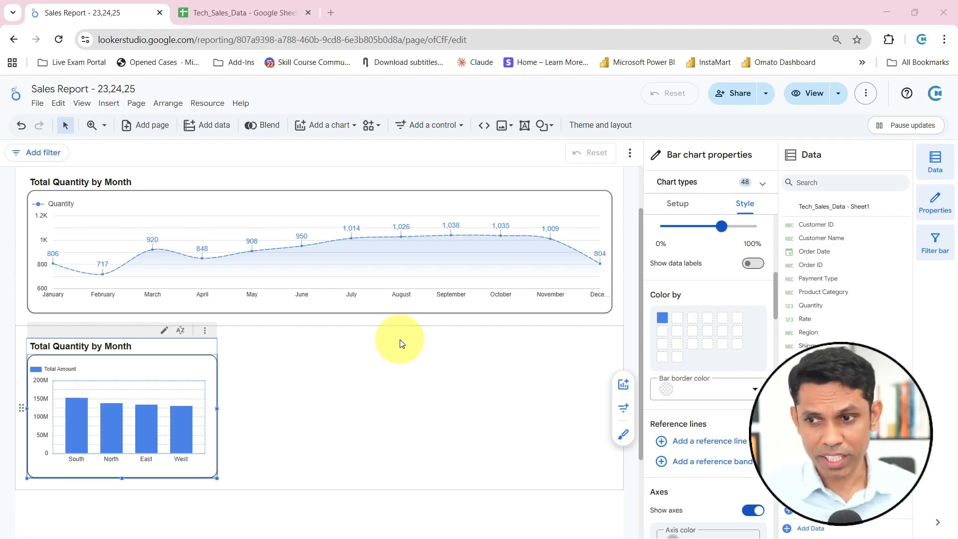
Insert a pie chart beside the region bar chart in the lower section of the report
{"action": "left_click", "coordinate": [361, 368]}
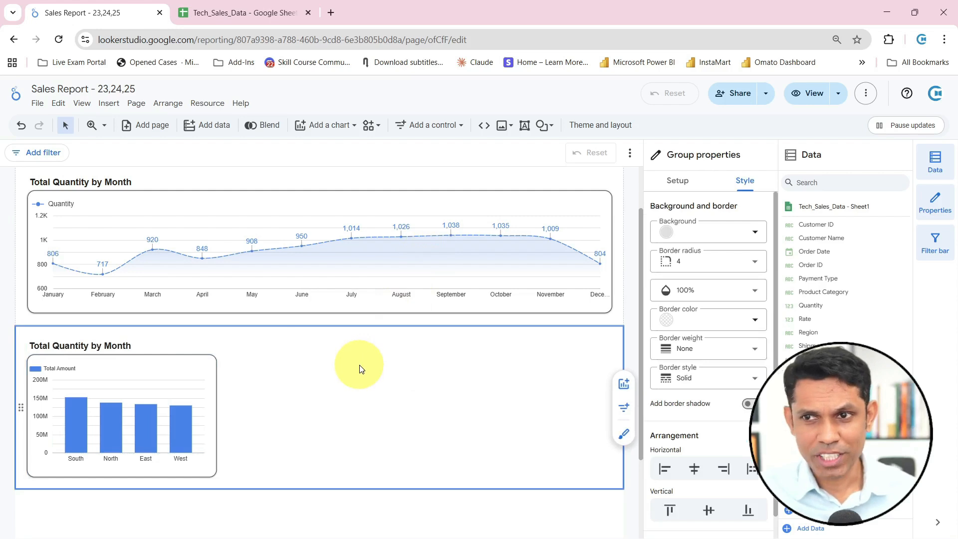
{"action": "left_click", "coordinate": [115, 106]}
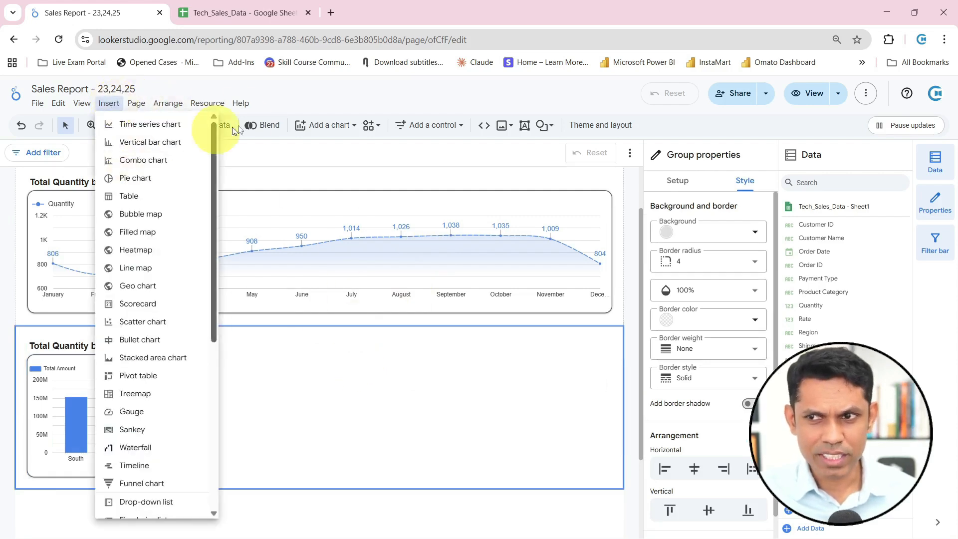
{"action": "left_click", "coordinate": [312, 125]}
{"action": "left_click", "coordinate": [312, 124]}
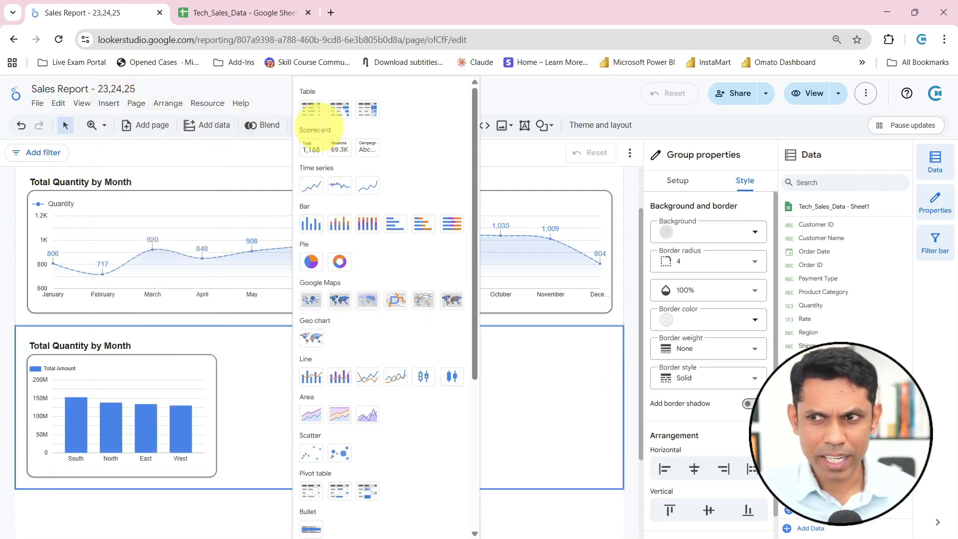
{"action": "left_click", "coordinate": [321, 266]}
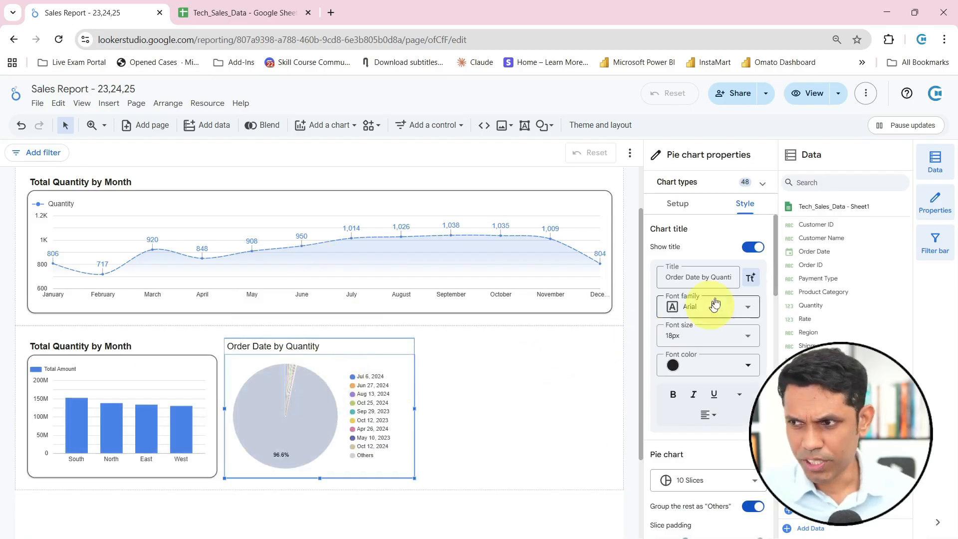
Set the pie chart's dimension to Region
{"action": "left_click", "coordinate": [677, 205]}
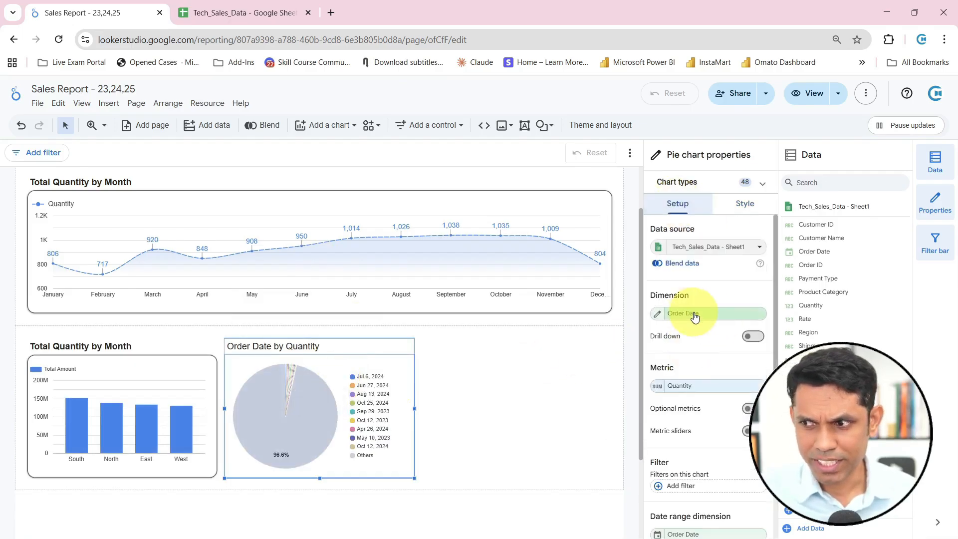
{"action": "left_click", "coordinate": [717, 319]}
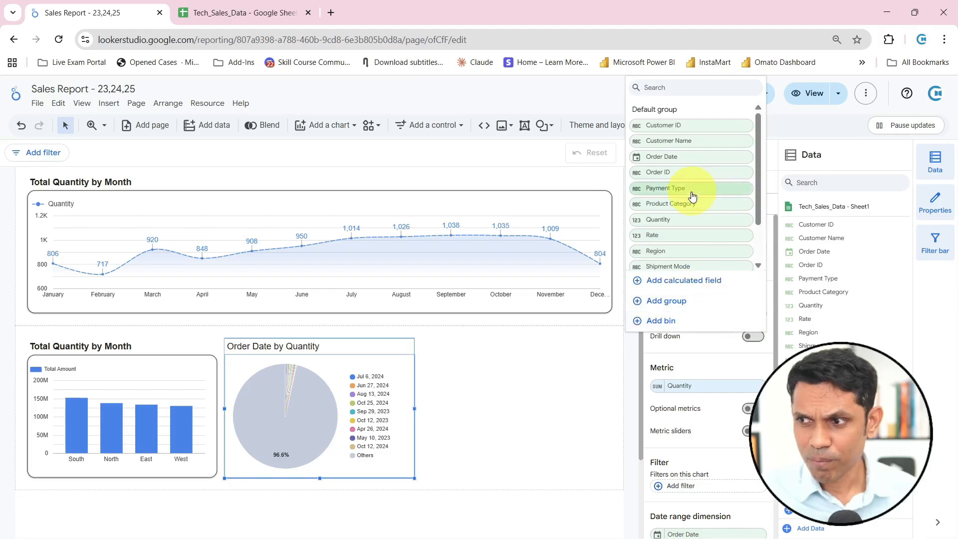
{"action": "scroll", "coordinate": [687, 210], "scroll_direction": "down", "scroll_amount": 1}
{"action": "left_click", "coordinate": [673, 205]}
Remove Order Date from the pie chart's date range dimension
{"action": "scroll", "coordinate": [719, 392], "scroll_direction": "down", "scroll_amount": 3}
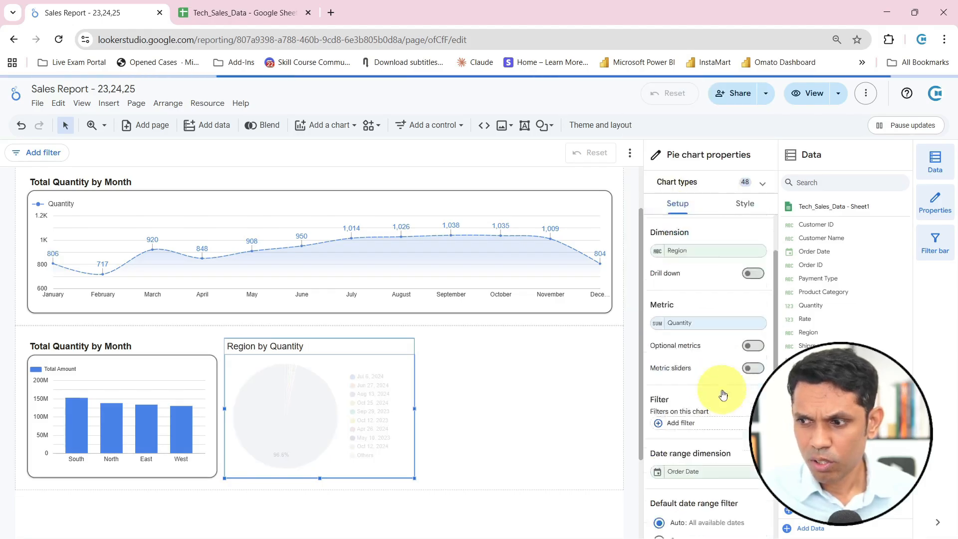
{"action": "left_click", "coordinate": [719, 418]}
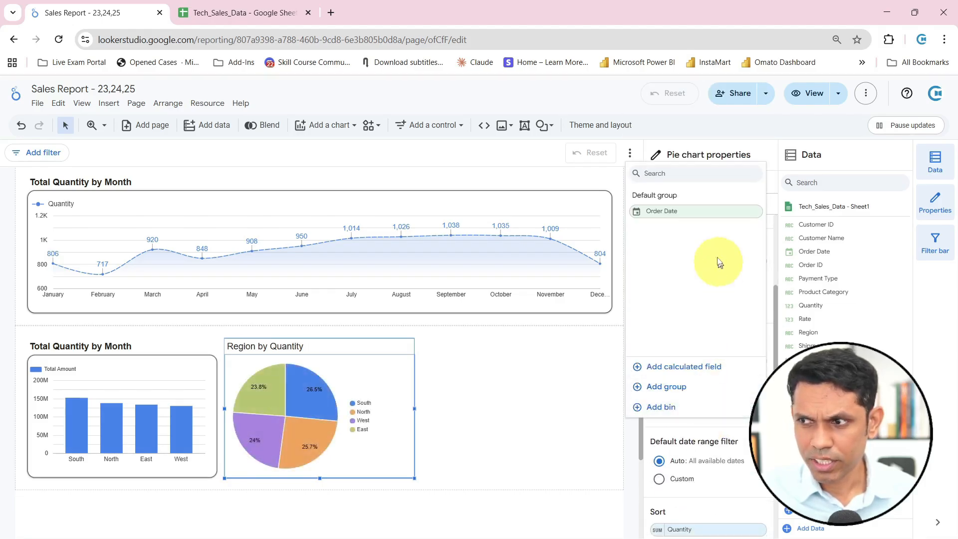
{"action": "left_click", "coordinate": [696, 214]}
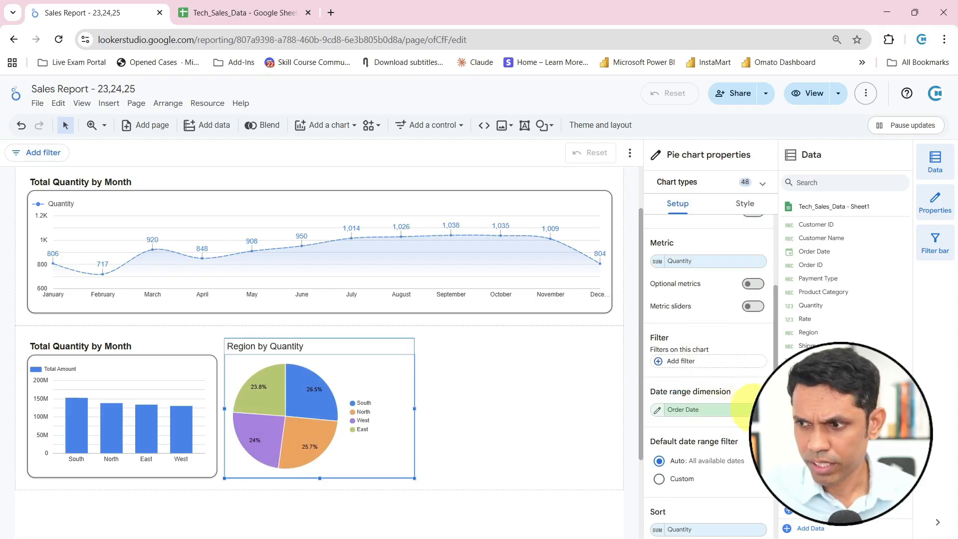
{"action": "left_click", "coordinate": [756, 409]}
{"action": "scroll", "coordinate": [709, 419], "scroll_direction": "down", "scroll_amount": 1}
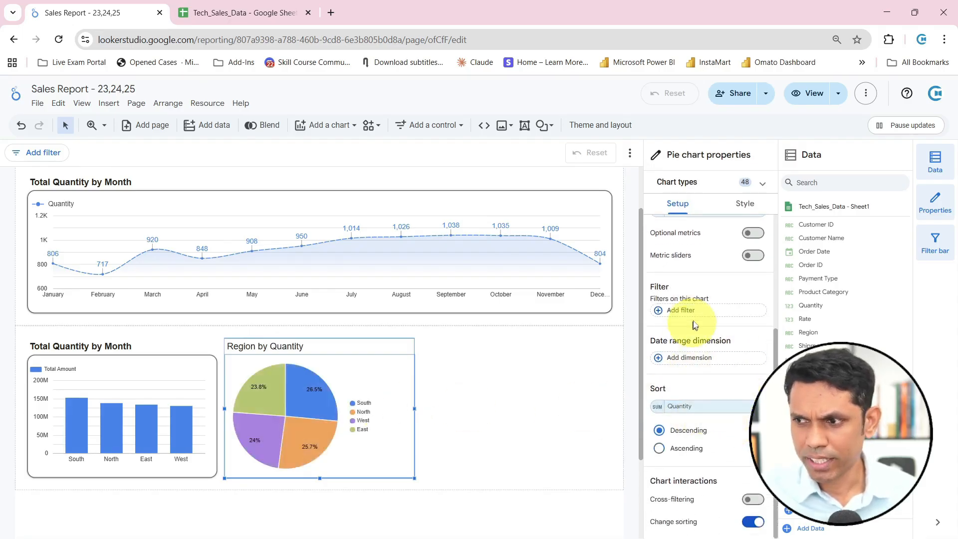
Set the pie chart's sort field to Total Amount
{"action": "scroll", "coordinate": [737, 316], "scroll_direction": "up", "scroll_amount": 4}
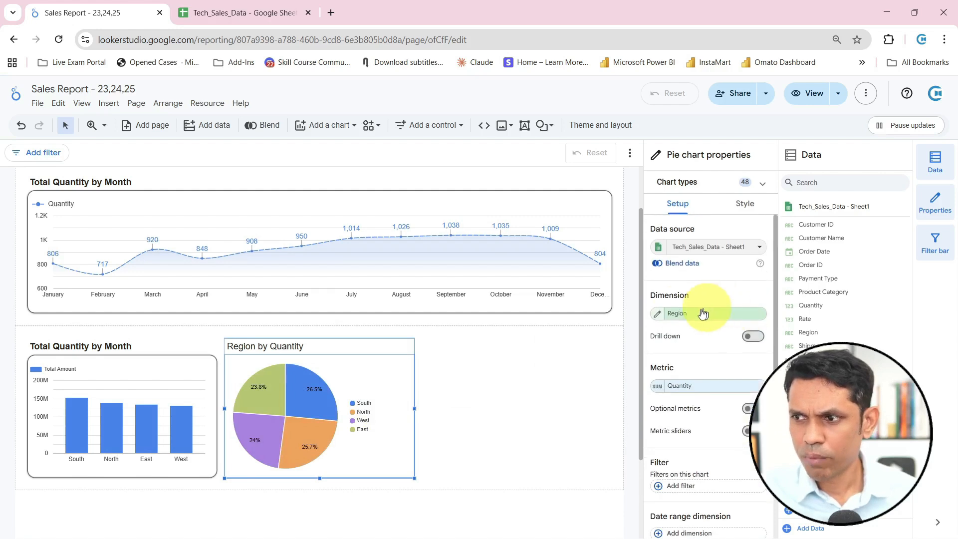
{"action": "left_click_drag", "start_coordinate": [665, 295], "coordinate": [691, 296]}
{"action": "scroll", "coordinate": [720, 323], "scroll_direction": "down", "scroll_amount": 4}
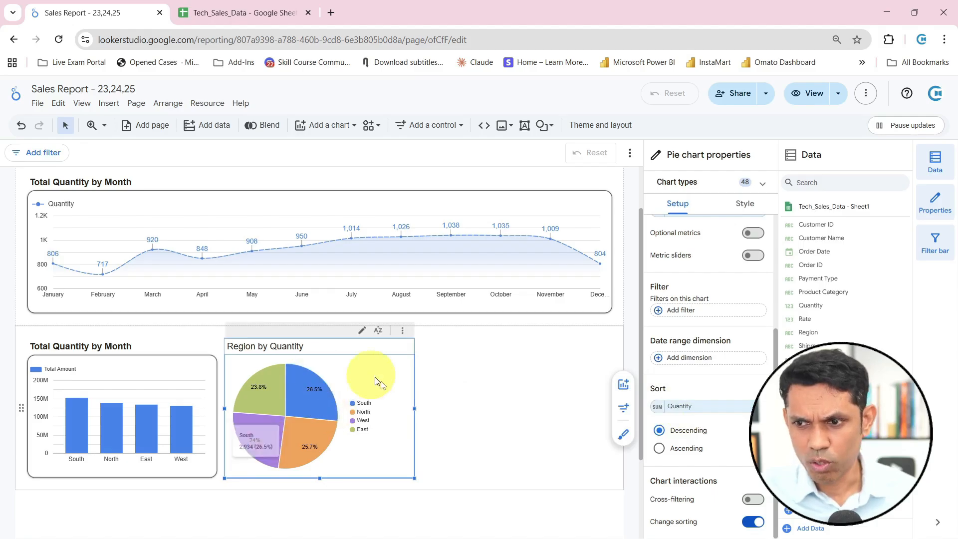
{"action": "left_click", "coordinate": [686, 409]}
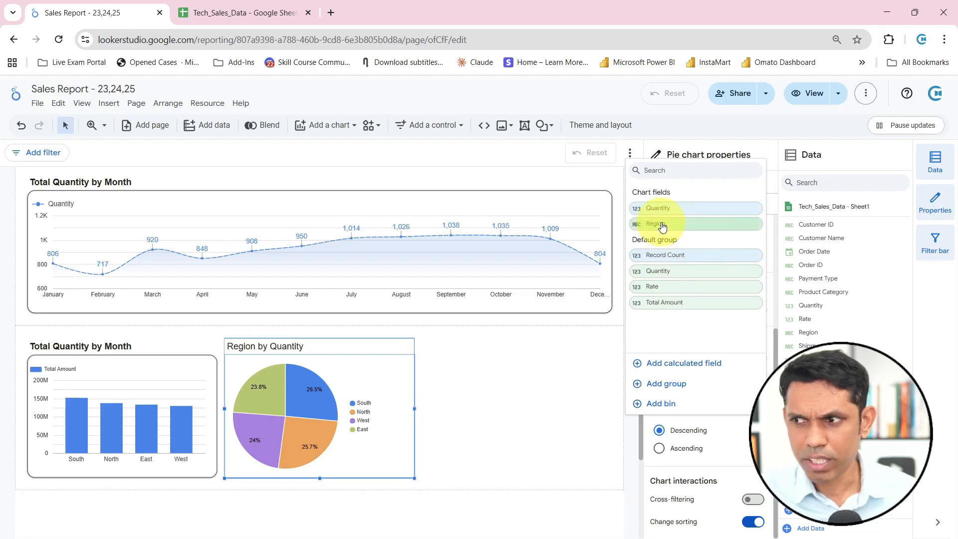
{"action": "left_click", "coordinate": [671, 302]}
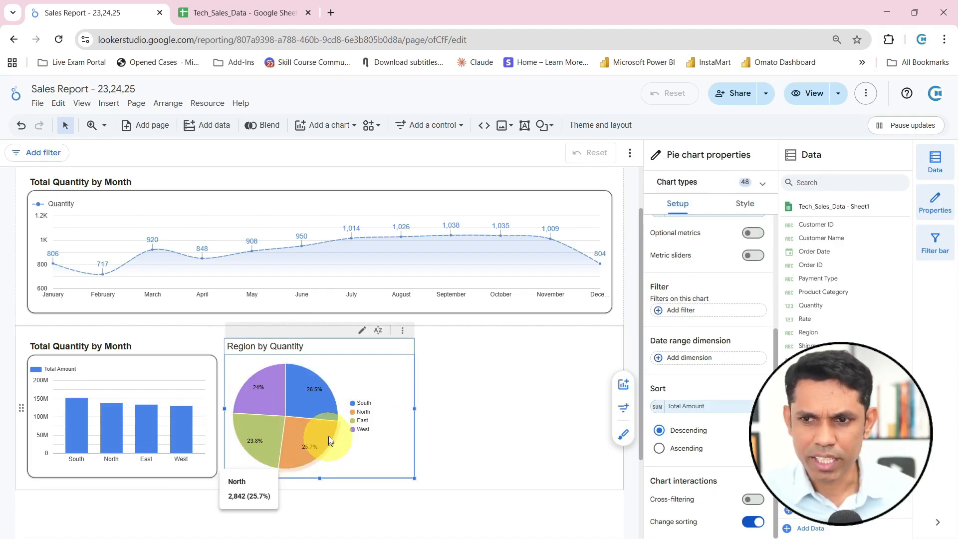
Copy the region bar chart and paste only its style onto the pie chart
{"action": "left_click", "coordinate": [165, 345]}
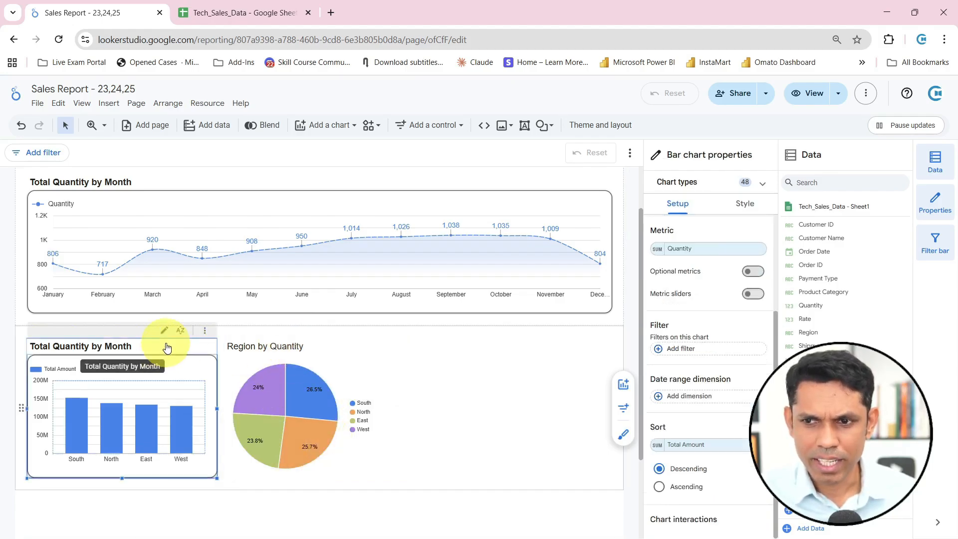
{"action": "right_click", "coordinate": [166, 346]}
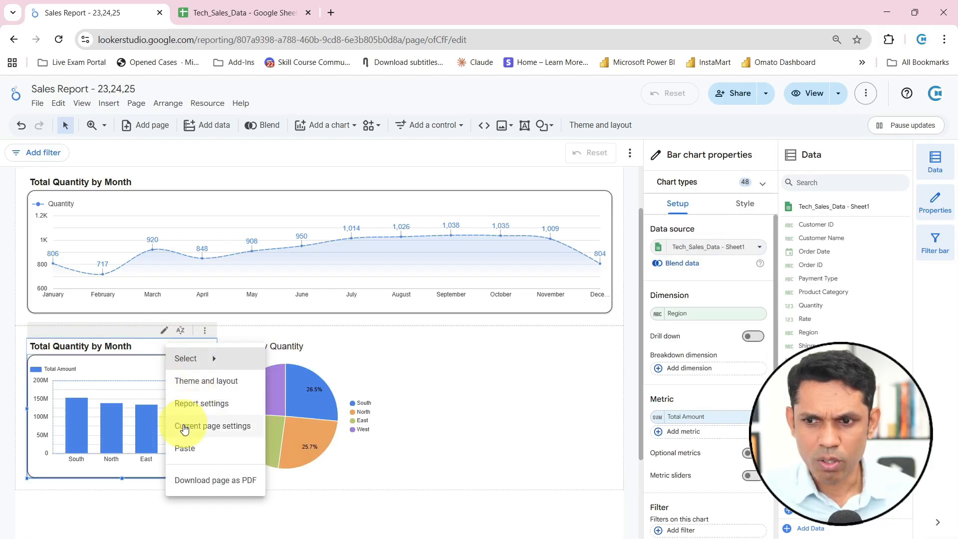
{"action": "left_click", "coordinate": [138, 354]}
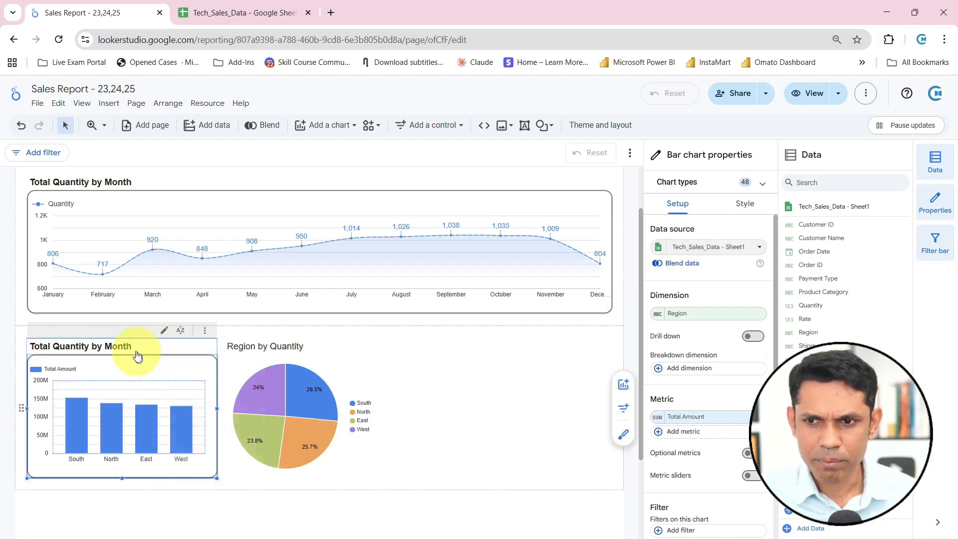
{"action": "left_click", "coordinate": [241, 475]}
{"action": "left_click", "coordinate": [189, 356]}
{"action": "right_click", "coordinate": [174, 374]}
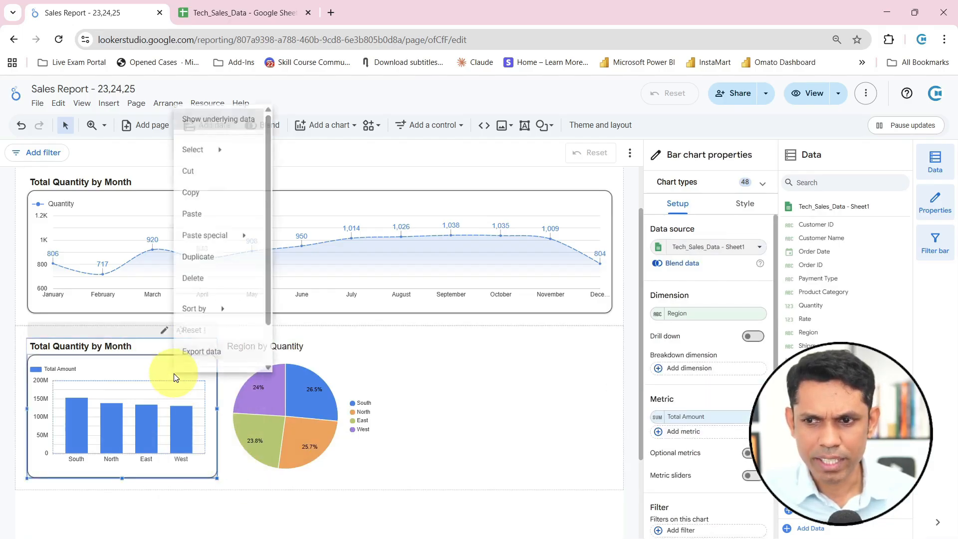
{"action": "left_click", "coordinate": [199, 192]}
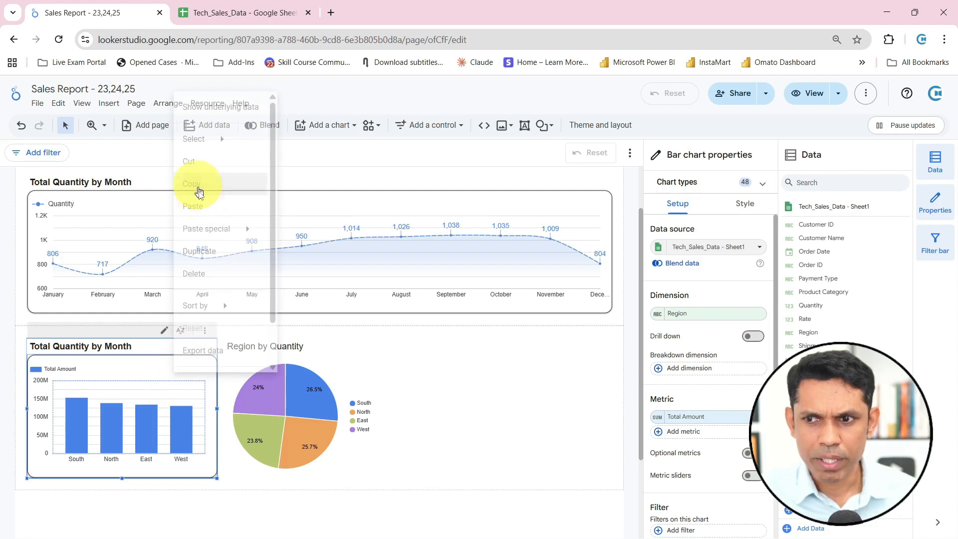
{"action": "right_click", "coordinate": [301, 385]}
{"action": "mouse_move", "coordinate": [365, 254]}
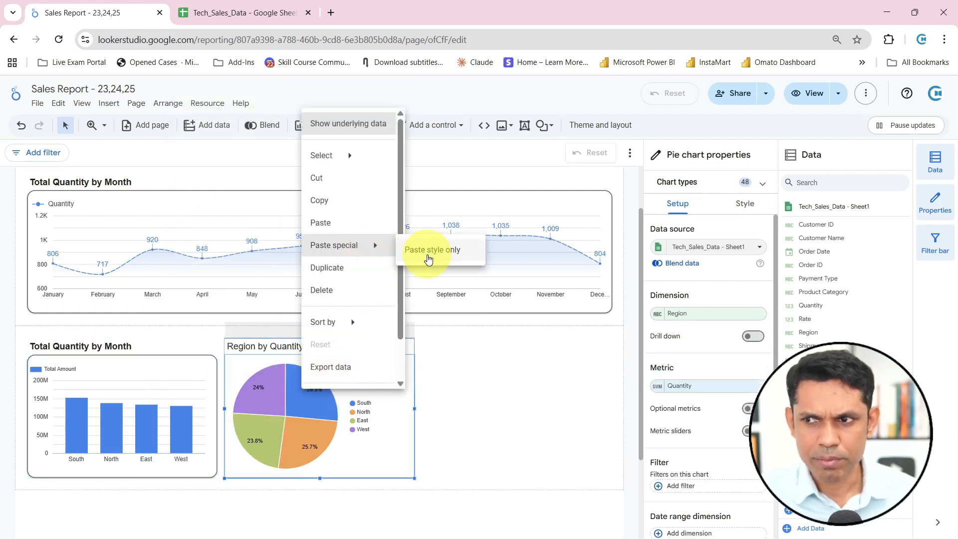
{"action": "left_click", "coordinate": [429, 251]}
Widen the pie chart from its right edge so it fills most of the space beside the bar chart
{"action": "left_click", "coordinate": [488, 394]}
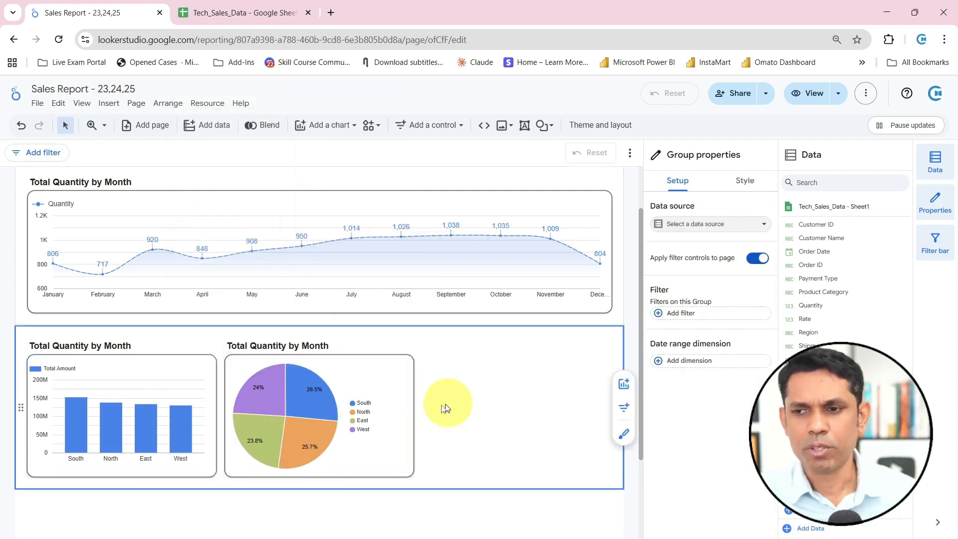
{"action": "left_click", "coordinate": [413, 427]}
{"action": "left_click_drag", "start_coordinate": [416, 407], "coordinate": [554, 407]}
{"action": "left_click", "coordinate": [569, 408]}
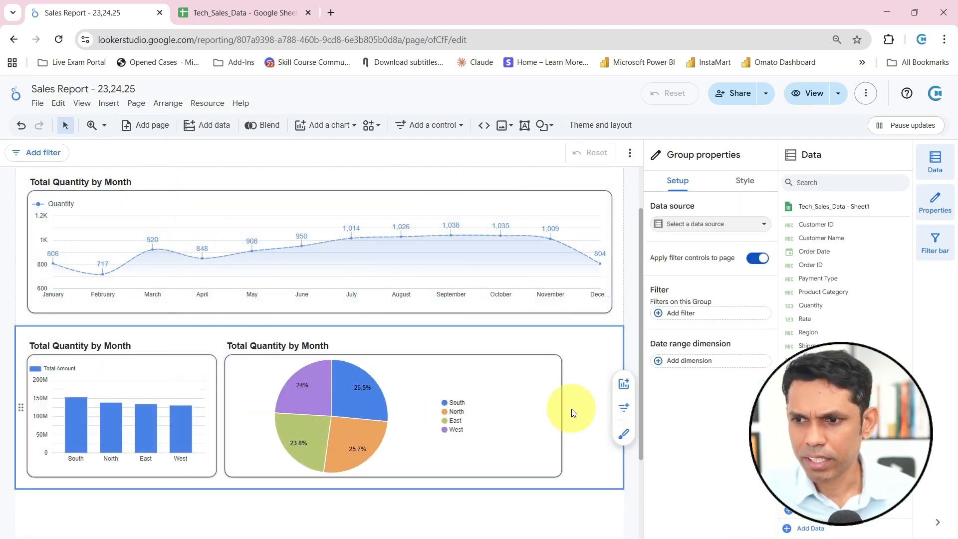
Move the pie chart over to the section's outer edge and widen the region bar chart to fill the gap between them
{"action": "left_click", "coordinate": [227, 402]}
{"action": "left_click", "coordinate": [223, 410]}
{"action": "left_click", "coordinate": [226, 411]}
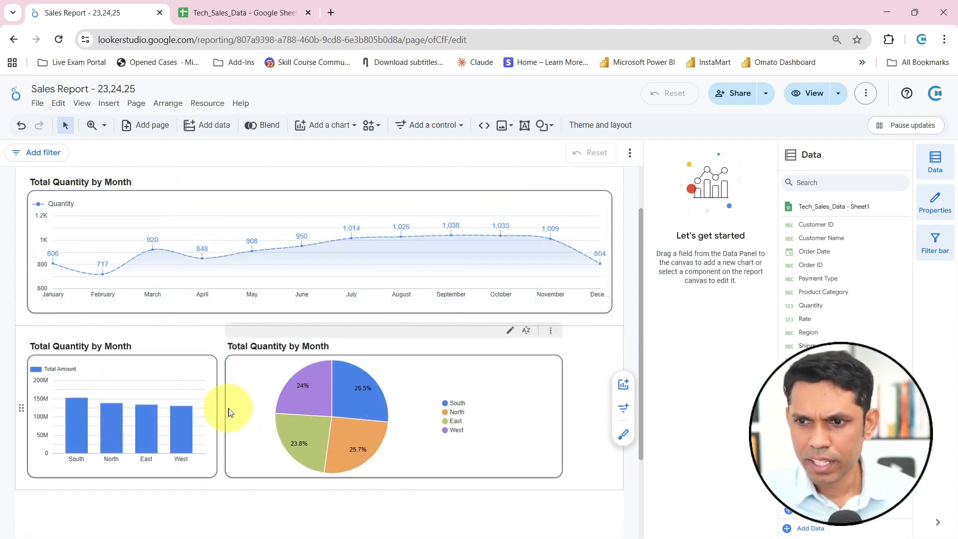
{"action": "left_click", "coordinate": [388, 408]}
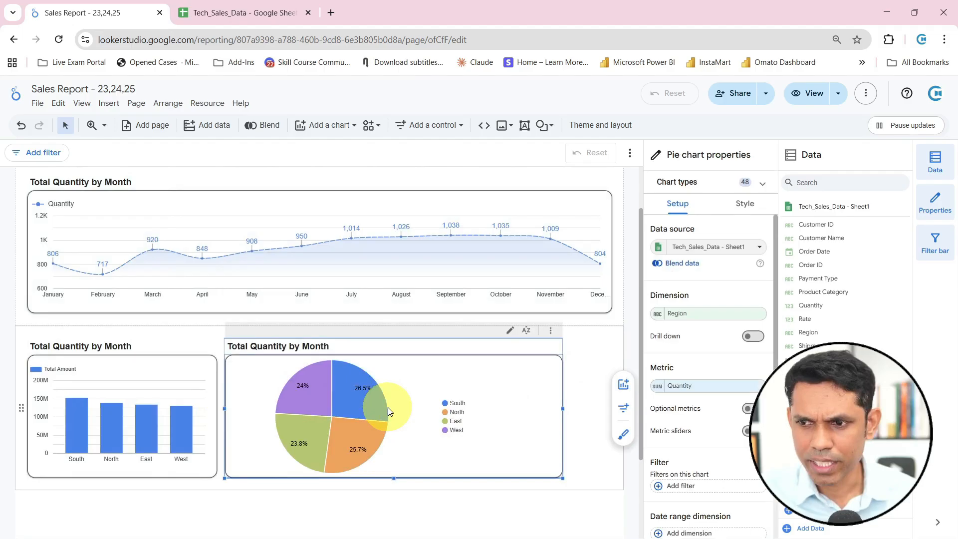
{"action": "left_click", "coordinate": [570, 413]}
{"action": "left_click", "coordinate": [570, 414]}
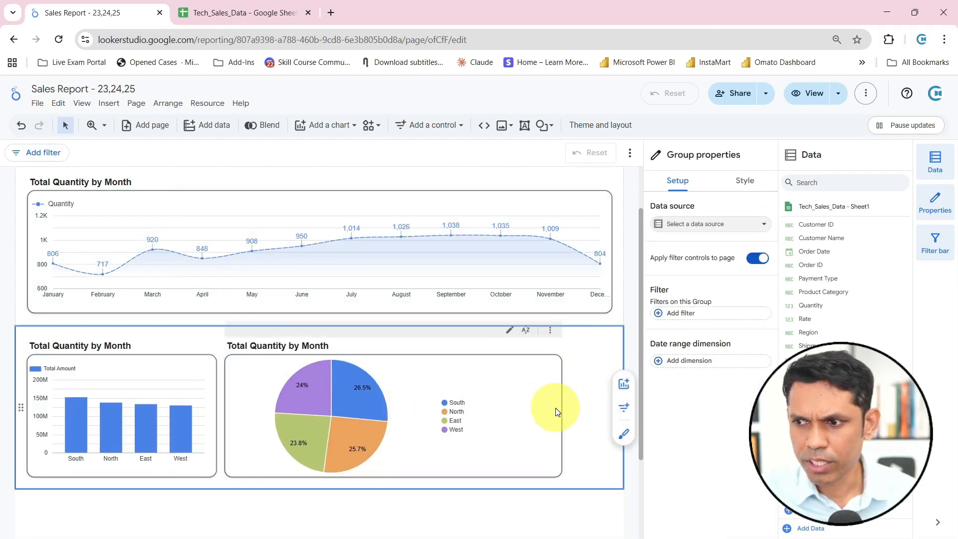
{"action": "left_click_drag", "start_coordinate": [540, 409], "coordinate": [568, 408]}
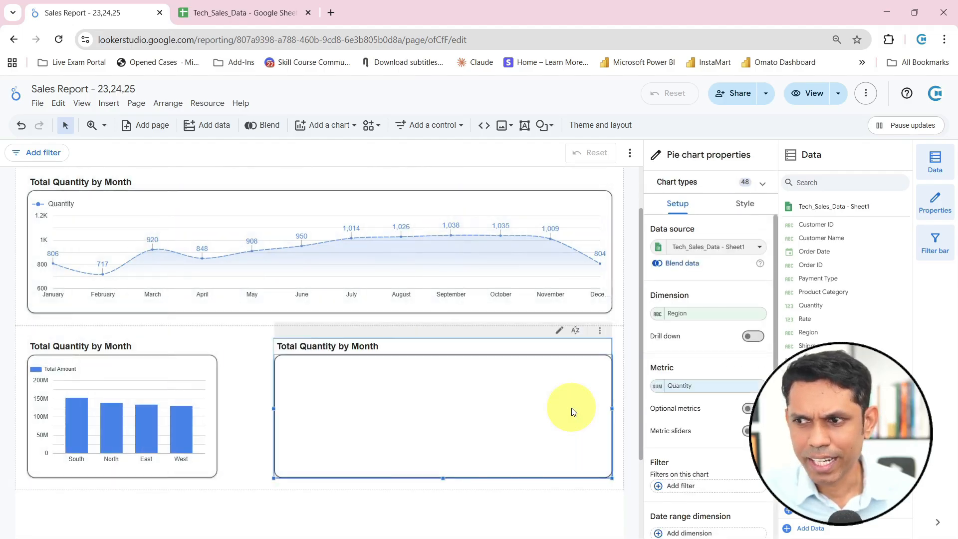
{"action": "left_click", "coordinate": [208, 416]}
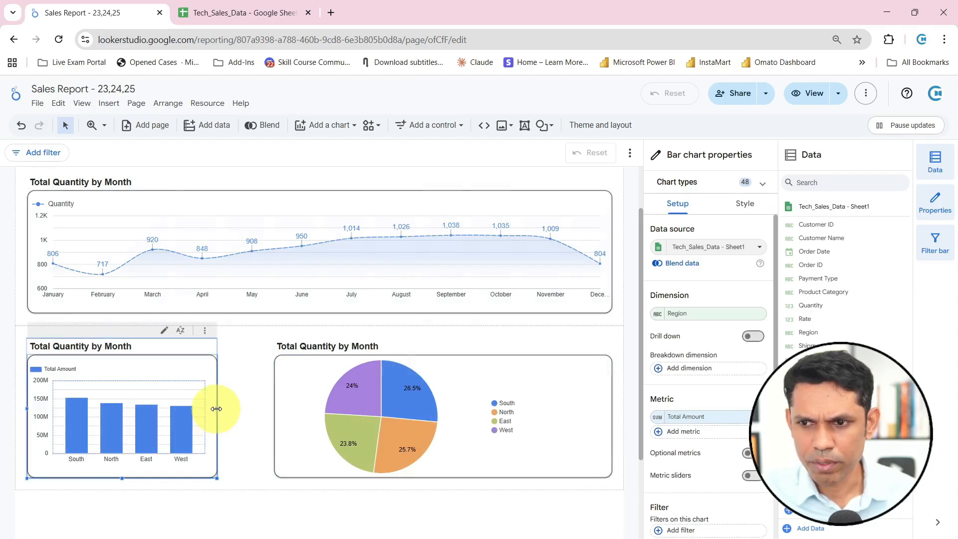
{"action": "left_click_drag", "start_coordinate": [216, 408], "coordinate": [266, 408]}
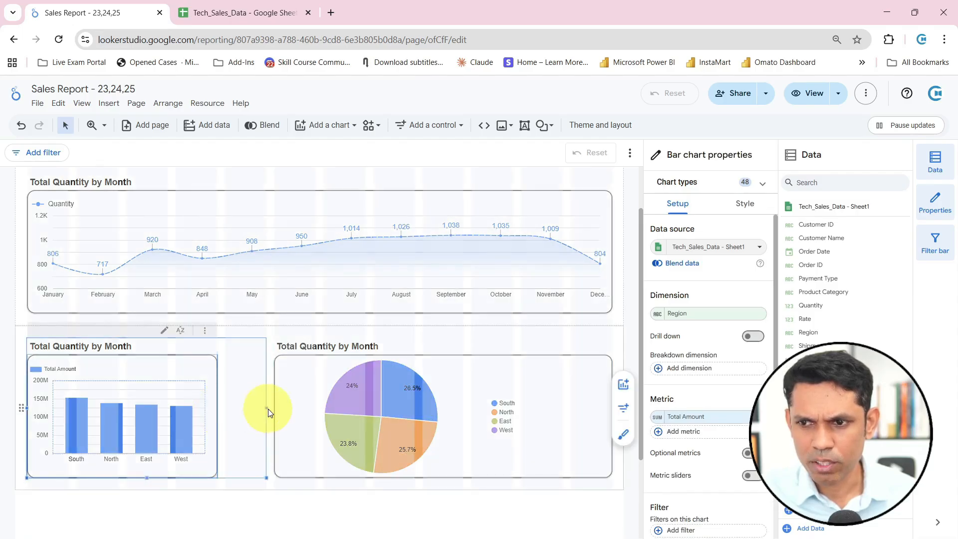
Try coloring the pie chart by single color and by slice order, and return it to dimension values
{"action": "left_click", "coordinate": [480, 377]}
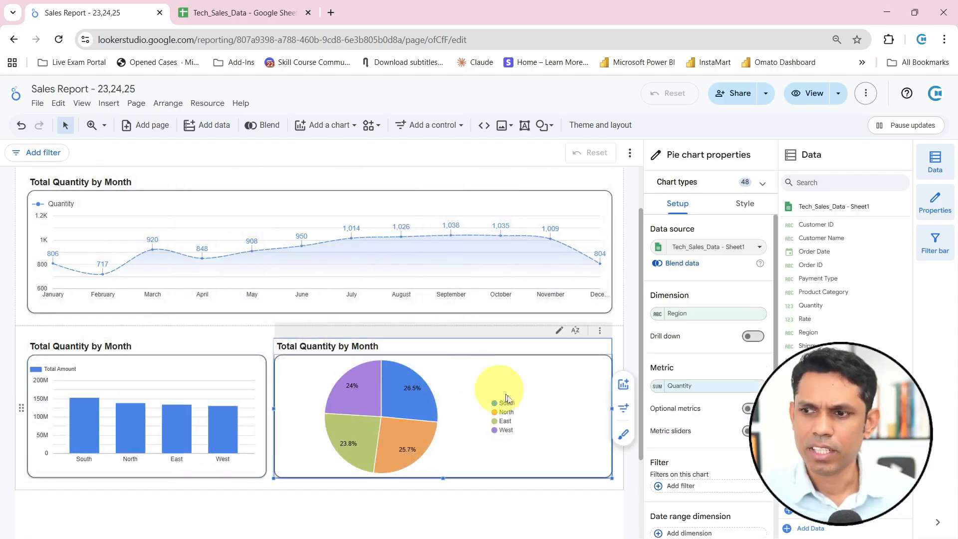
{"action": "left_click", "coordinate": [750, 209]}
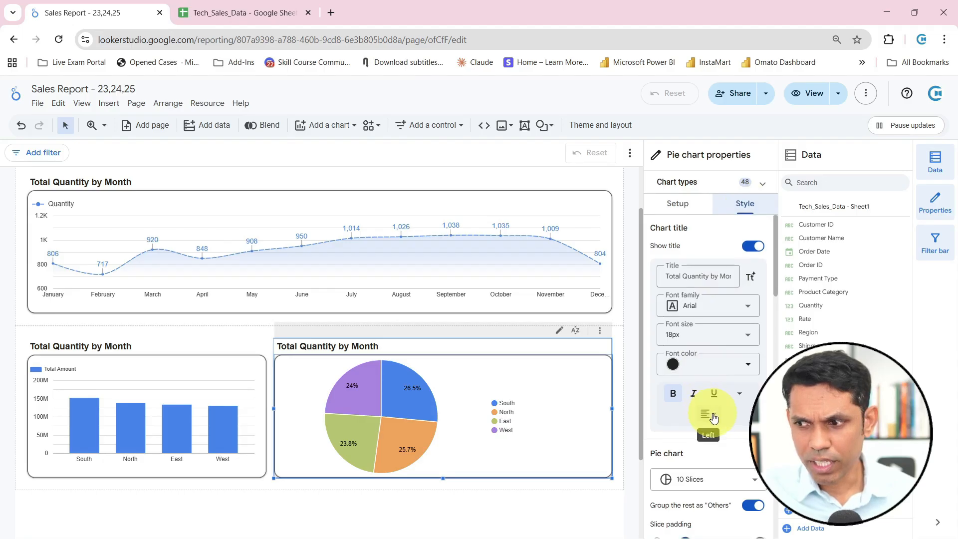
{"action": "scroll", "coordinate": [708, 414], "scroll_direction": "down", "scroll_amount": 3}
{"action": "scroll", "coordinate": [713, 368], "scroll_direction": "down", "scroll_amount": 1}
{"action": "scroll", "coordinate": [714, 367], "scroll_direction": "down", "scroll_amount": 4}
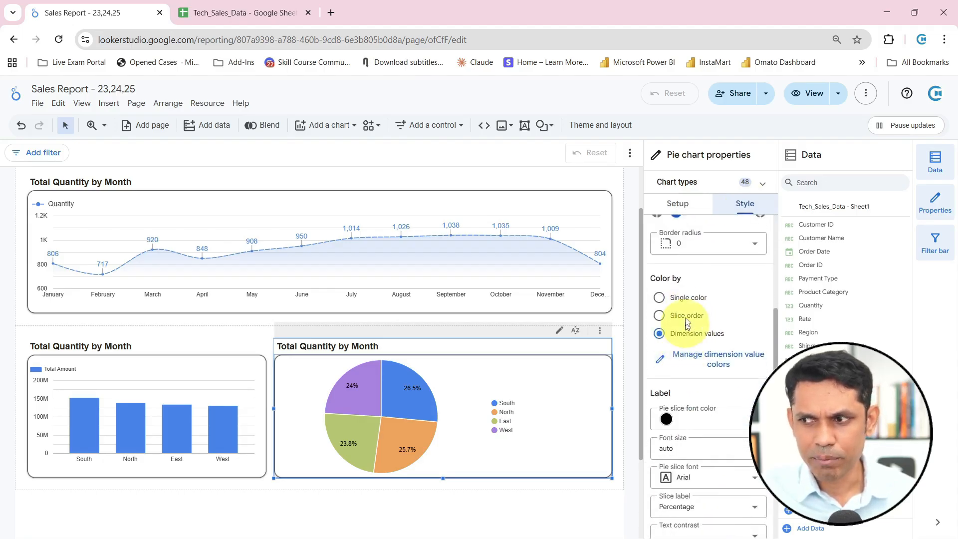
{"action": "left_click", "coordinate": [688, 299]}
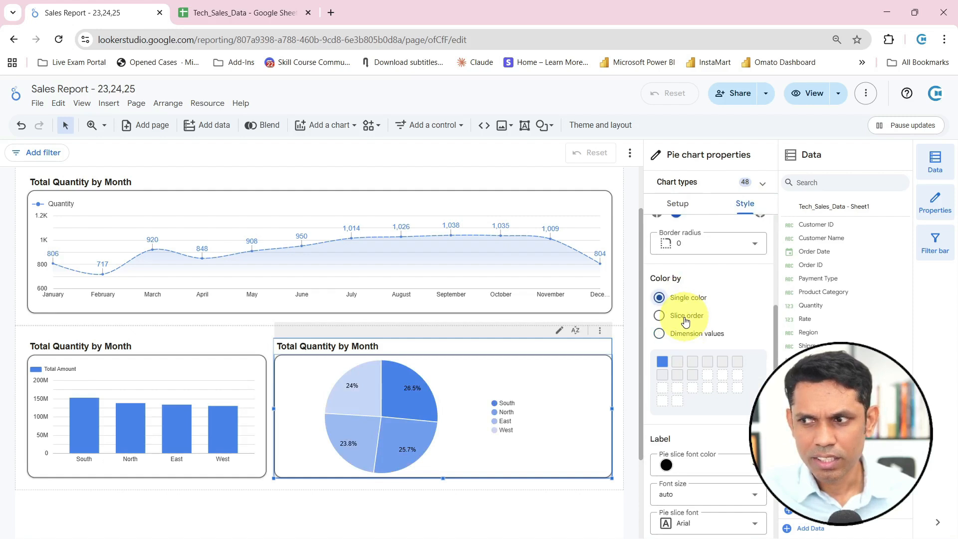
{"action": "left_click", "coordinate": [686, 320]}
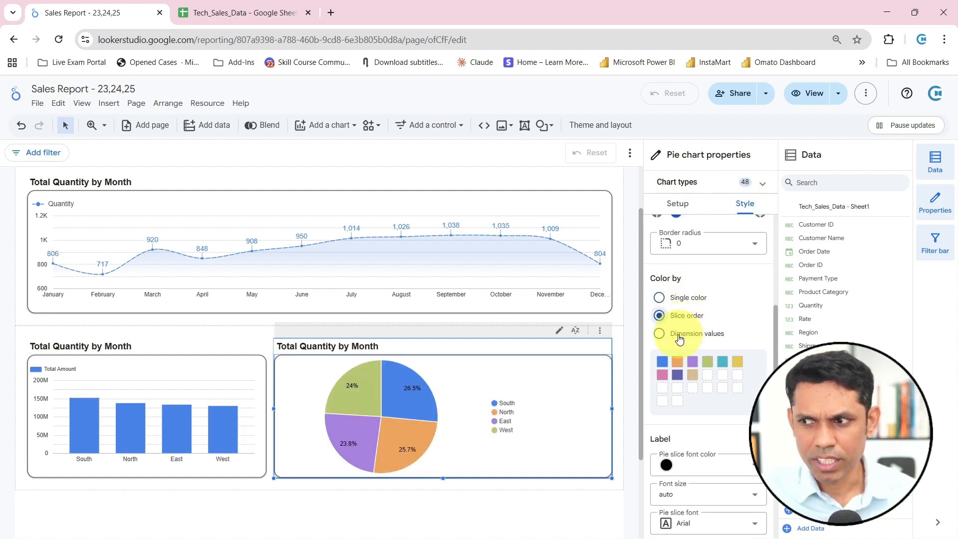
{"action": "left_click", "coordinate": [679, 338]}
Set the pie chart's legend position to Top
{"action": "scroll", "coordinate": [691, 349], "scroll_direction": "down", "scroll_amount": 6}
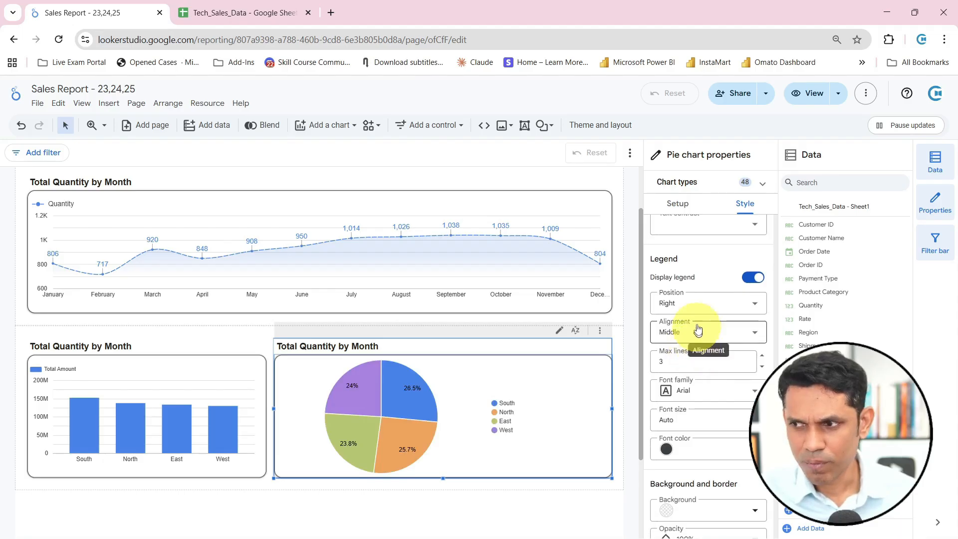
{"action": "left_click", "coordinate": [696, 305]}
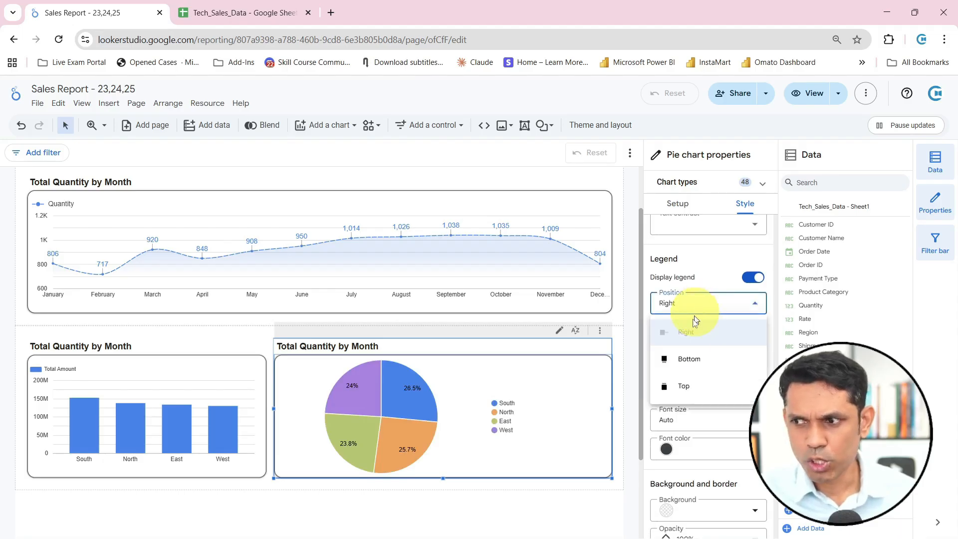
{"action": "left_click", "coordinate": [684, 387]}
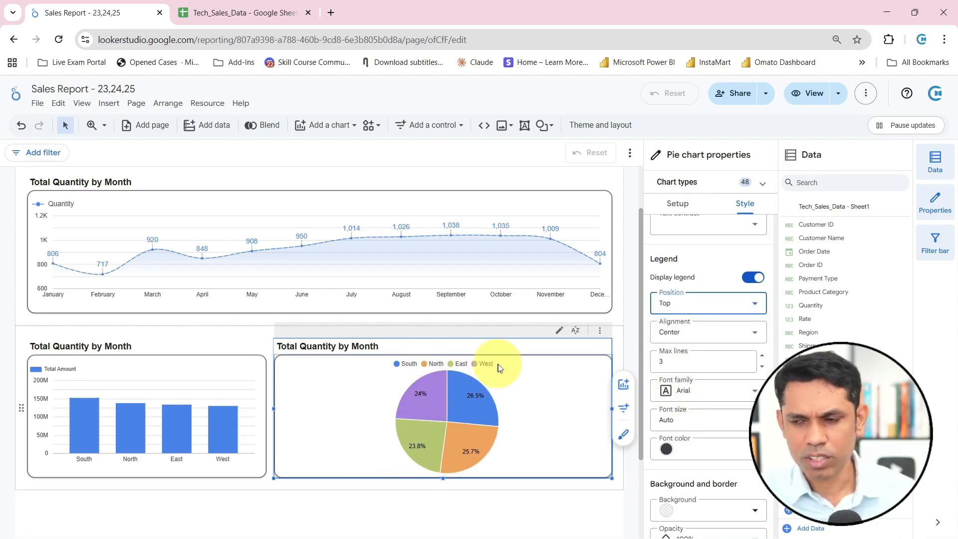
{"action": "scroll", "coordinate": [693, 369], "scroll_direction": "down", "scroll_amount": 3}
{"action": "scroll", "coordinate": [689, 369], "scroll_direction": "down", "scroll_amount": 4}
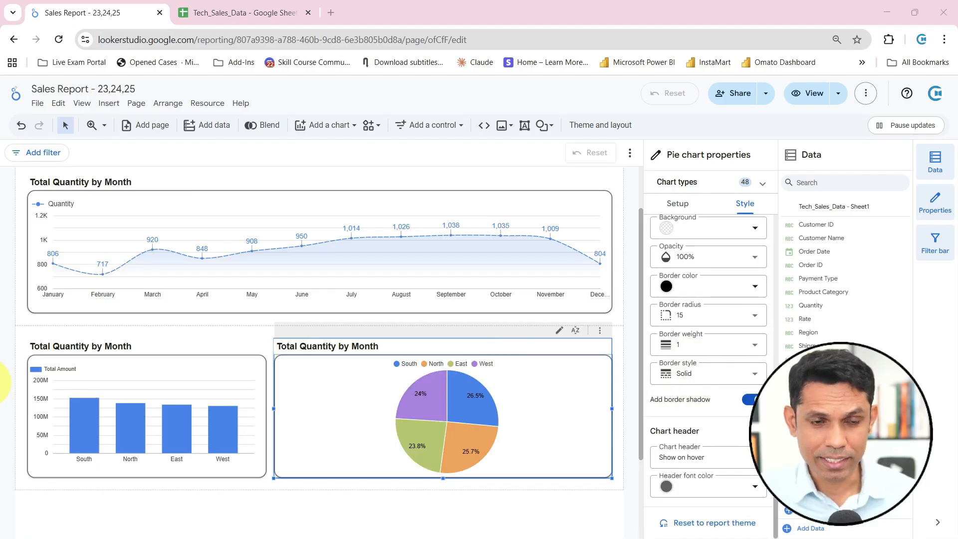
Add an empty section below the bar and pie charts and view the chart types available for it
{"action": "left_click", "coordinate": [4, 382]}
{"action": "scroll", "coordinate": [316, 444], "scroll_direction": "down", "scroll_amount": 3}
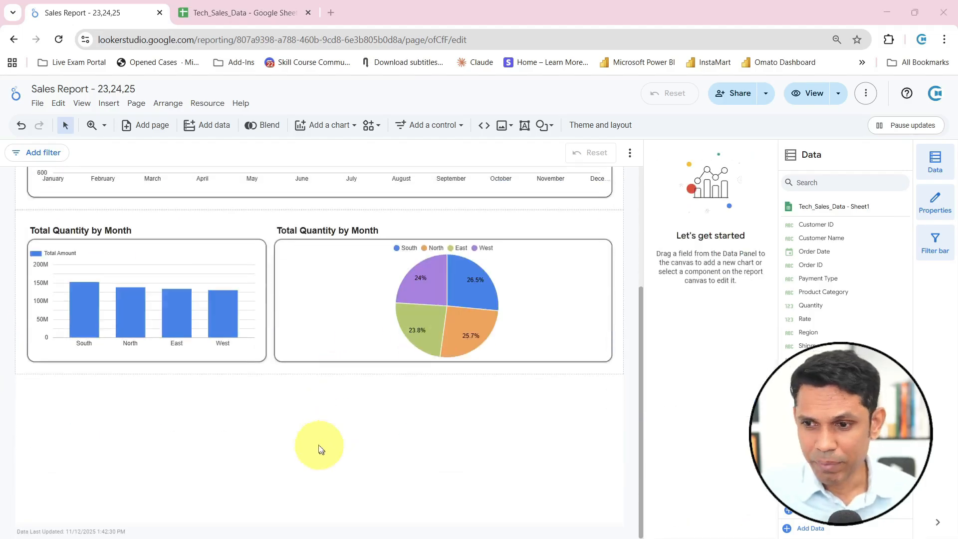
{"action": "left_click", "coordinate": [322, 380]}
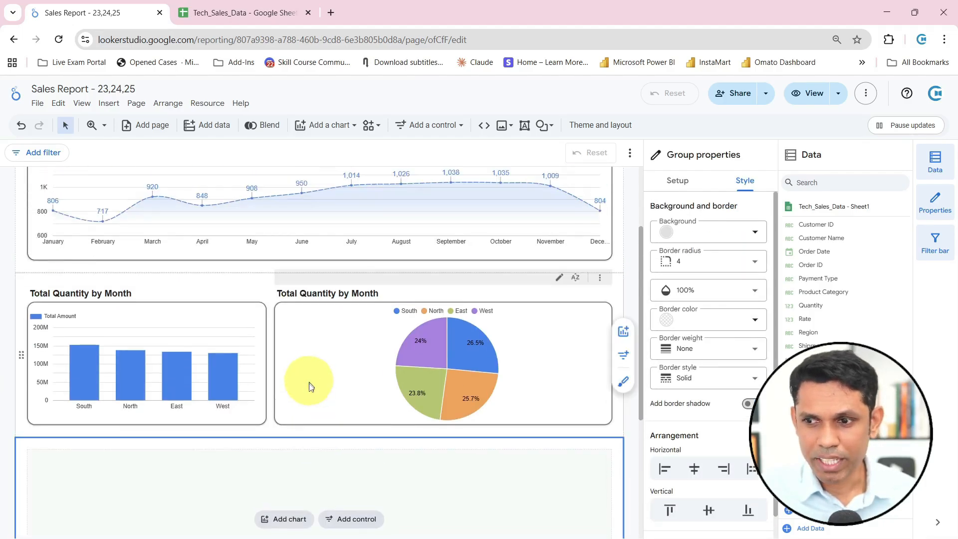
{"action": "left_click", "coordinate": [299, 342]}
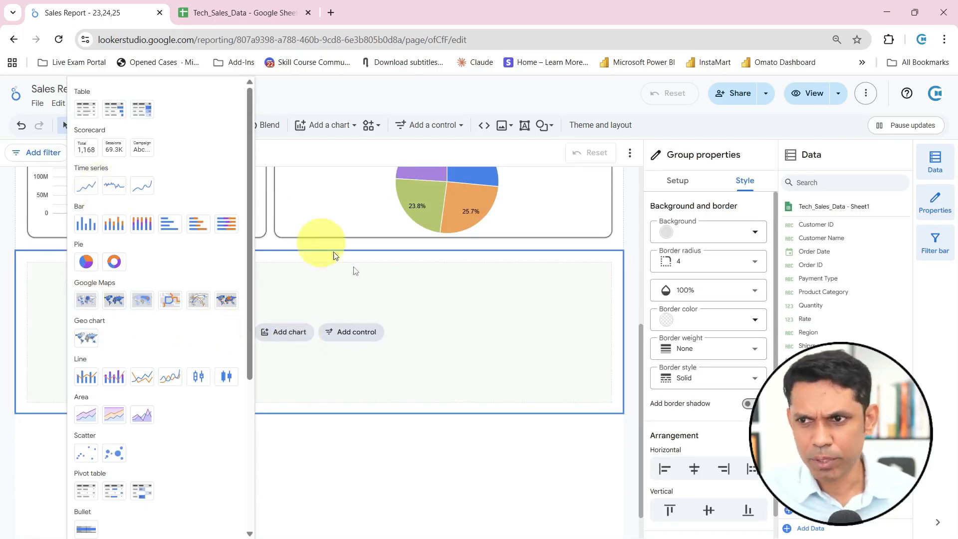
{"action": "left_click", "coordinate": [424, 349]}
{"action": "scroll", "coordinate": [425, 429], "scroll_direction": "up", "scroll_amount": 5}
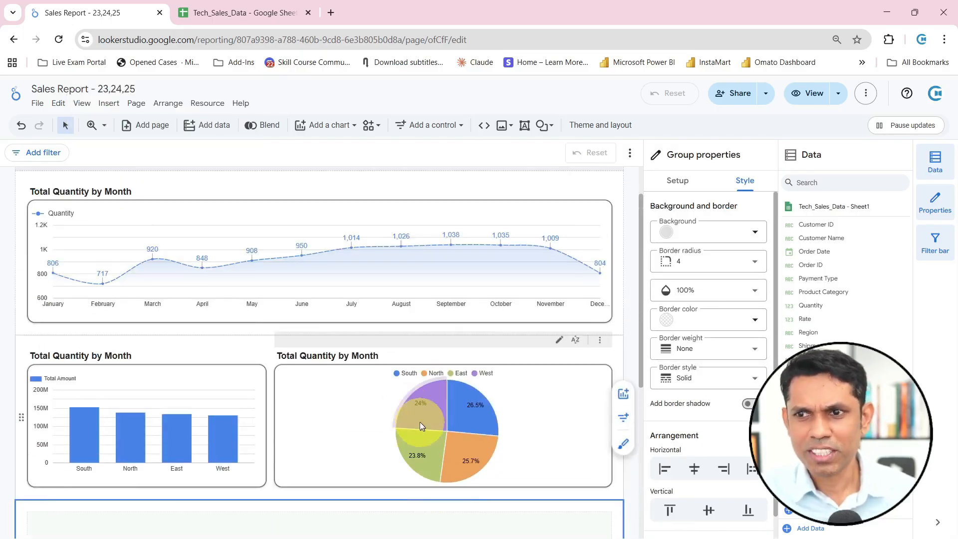
{"action": "scroll", "coordinate": [499, 360], "scroll_direction": "up", "scroll_amount": 1}
{"action": "scroll", "coordinate": [535, 348], "scroll_direction": "down", "scroll_amount": 3}
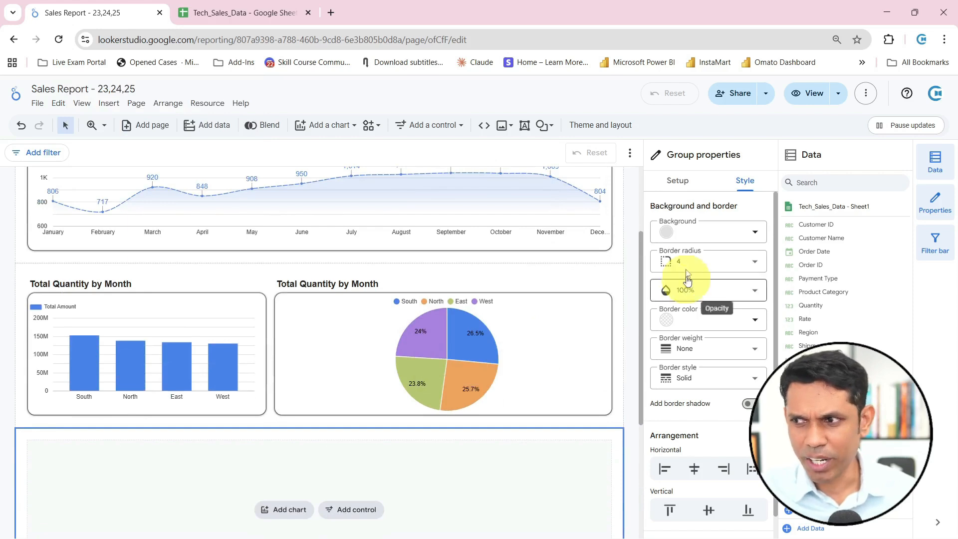
{"action": "left_click", "coordinate": [678, 180]}
{"action": "left_click", "coordinate": [737, 186]}
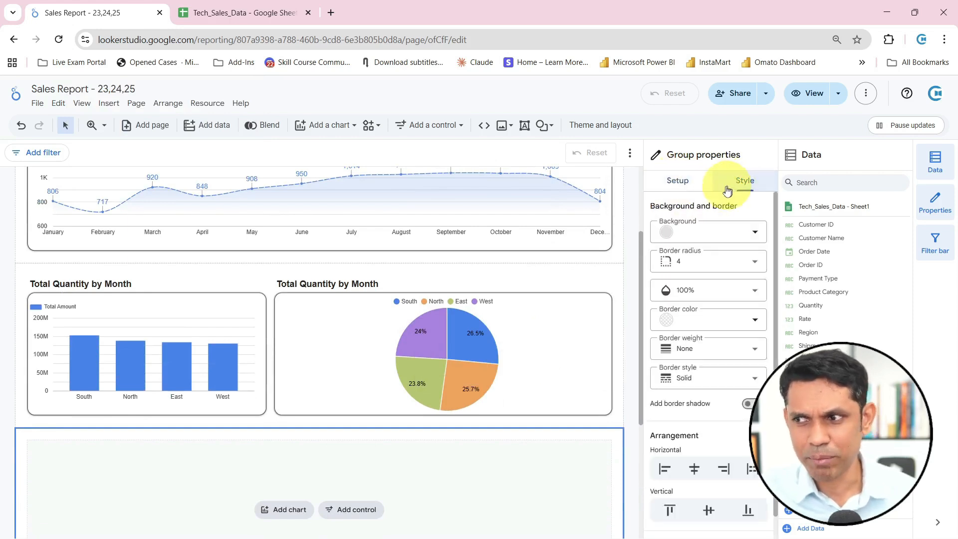
{"action": "scroll", "coordinate": [403, 289], "scroll_direction": "up", "scroll_amount": 3}
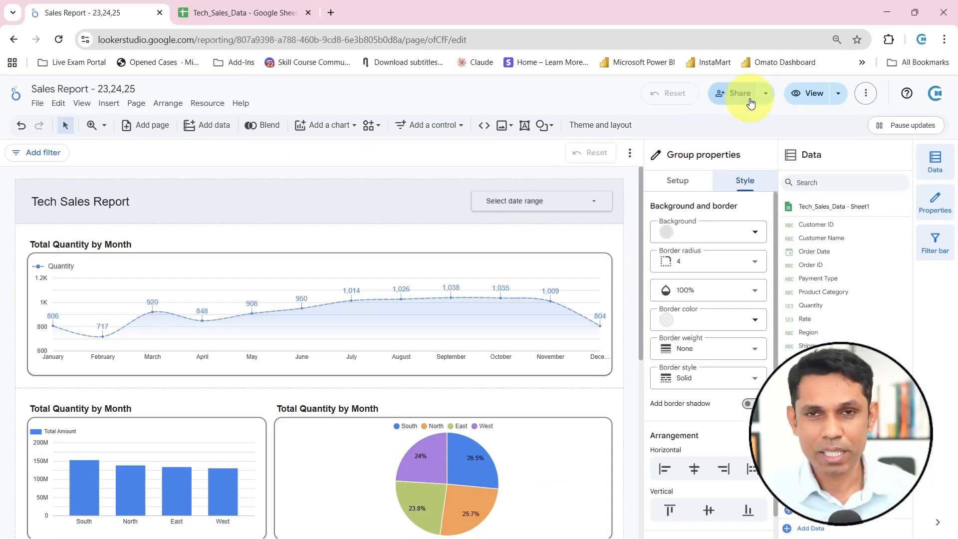
Set the report's link sharing to Public with Viewer access, copy the link and save the sharing settings
{"action": "left_click", "coordinate": [750, 102]}
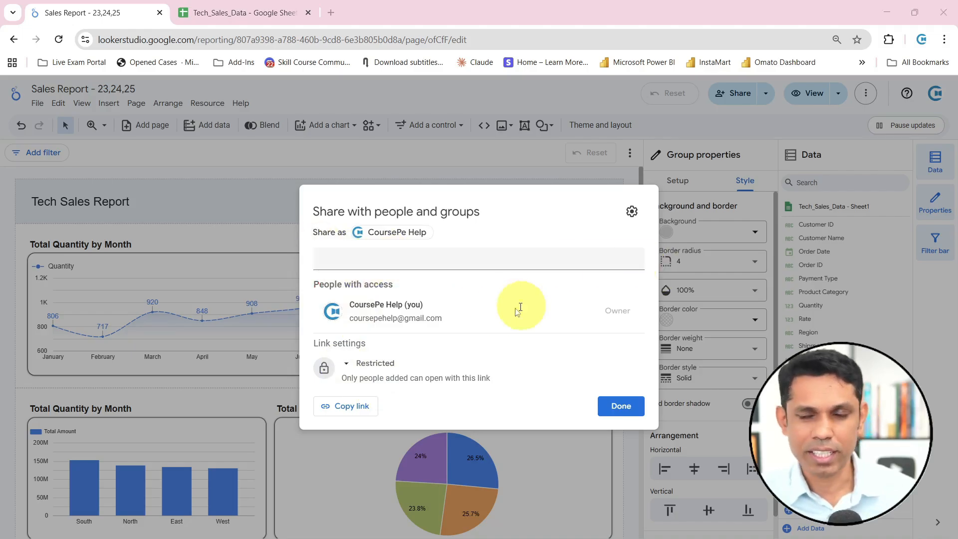
{"action": "left_click", "coordinate": [348, 369]}
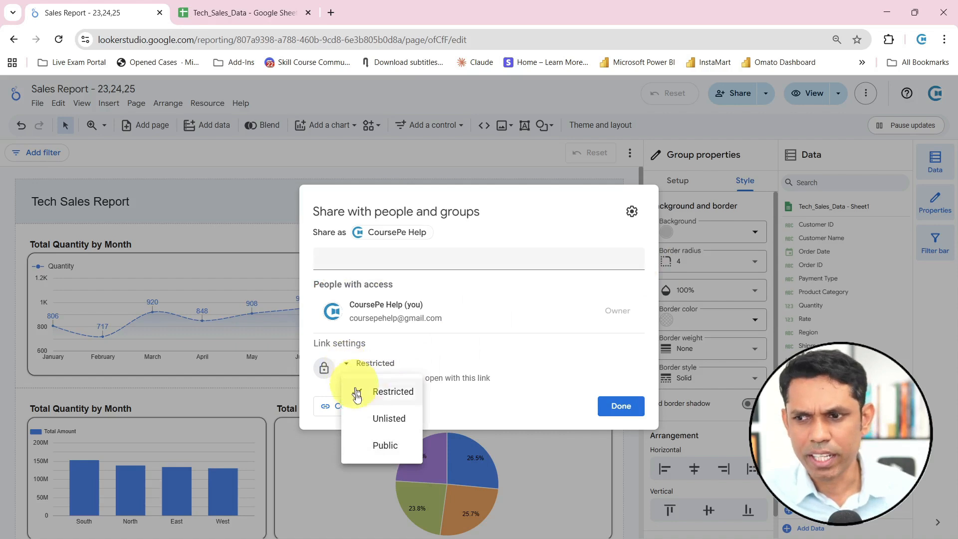
{"action": "left_click", "coordinate": [376, 446]}
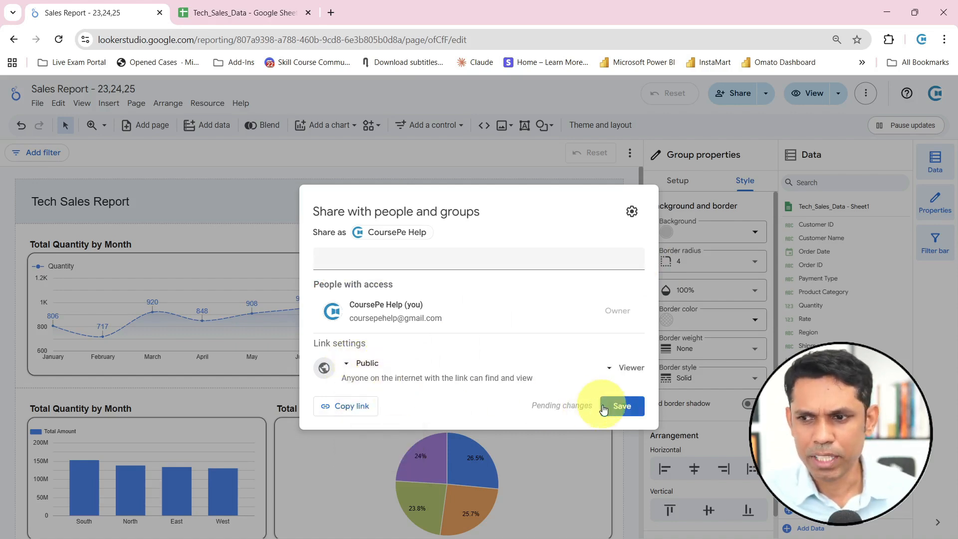
{"action": "left_click", "coordinate": [366, 406]}
{"action": "left_click", "coordinate": [621, 406]}
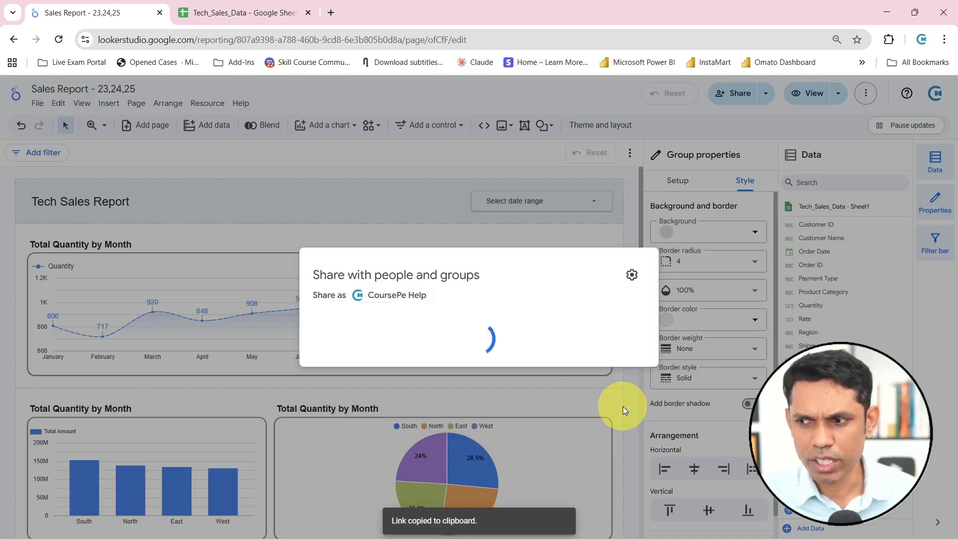
Open the copied report link in a new incognito browser window and look over the shared report
{"action": "left_click", "coordinate": [944, 40]}
{"action": "left_click", "coordinate": [844, 104]}
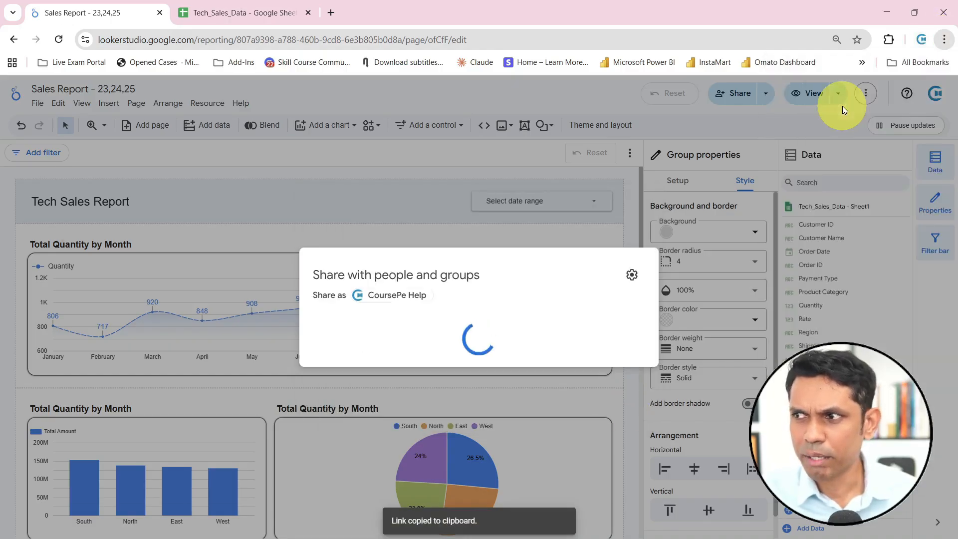
{"action": "key", "text": "ctrl+v"}
{"action": "key", "text": "Return"}
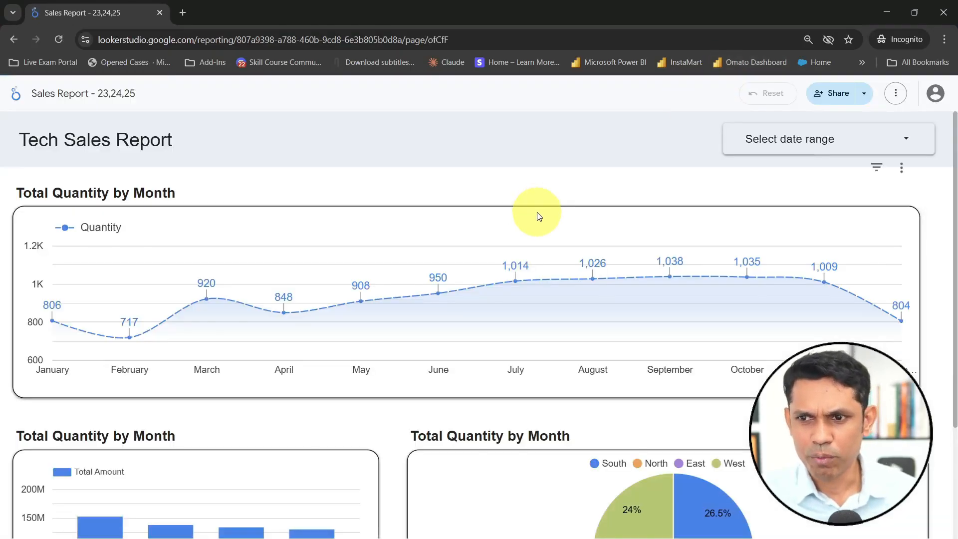
{"action": "scroll", "coordinate": [537, 216], "scroll_direction": "down", "scroll_amount": 3}
{"action": "scroll", "coordinate": [539, 214], "scroll_direction": "up", "scroll_amount": 3}
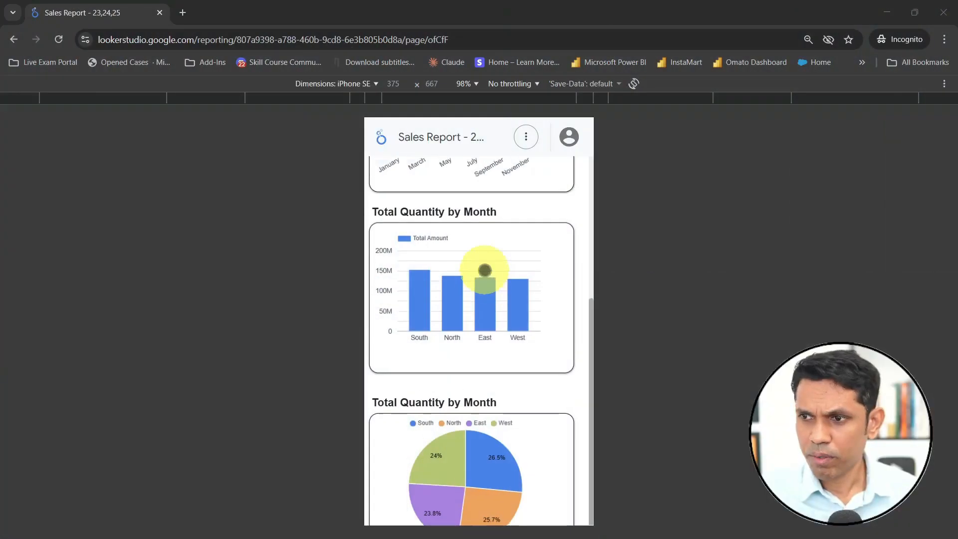
Examine how the shared report's charts are laid out in the iPhone SE mobile device view
{"action": "scroll", "coordinate": [485, 270], "scroll_direction": "up", "scroll_amount": 4}
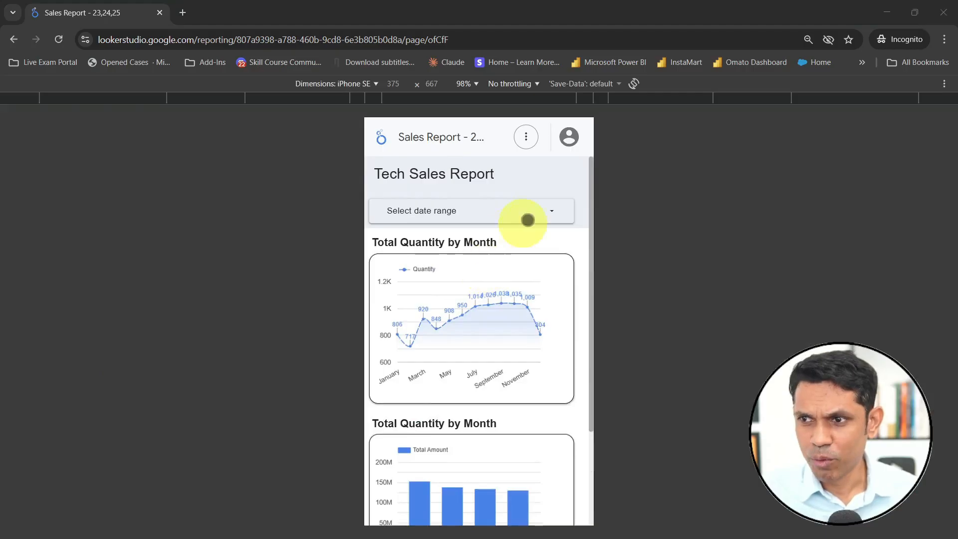
{"action": "scroll", "coordinate": [519, 244], "scroll_direction": "down", "scroll_amount": 2}
{"action": "scroll", "coordinate": [519, 248], "scroll_direction": "down", "scroll_amount": 4}
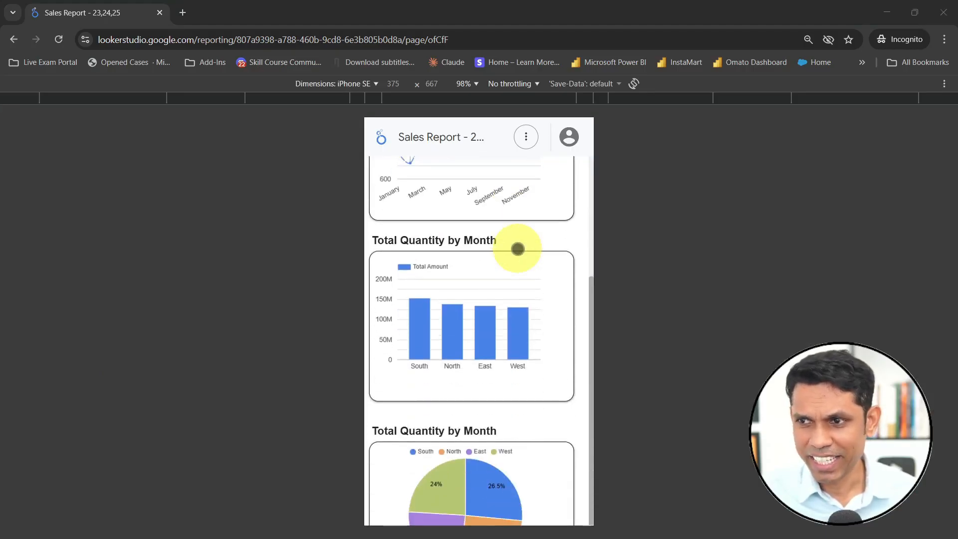
{"action": "scroll", "coordinate": [519, 249], "scroll_direction": "up", "scroll_amount": 4}
{"action": "scroll", "coordinate": [517, 250], "scroll_direction": "down", "scroll_amount": 2}
{"action": "scroll", "coordinate": [517, 250], "scroll_direction": "down", "scroll_amount": 3}
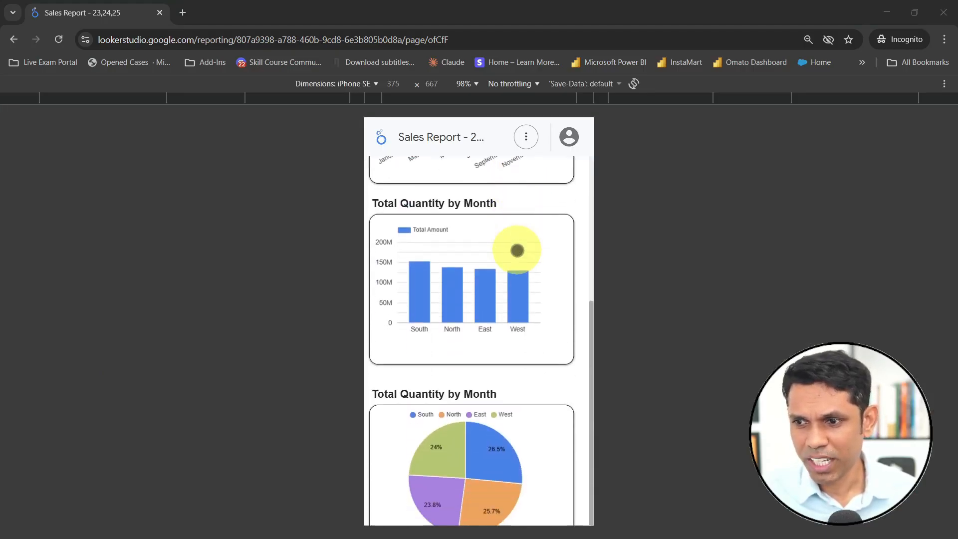
{"action": "scroll", "coordinate": [519, 252], "scroll_direction": "up", "scroll_amount": 4}
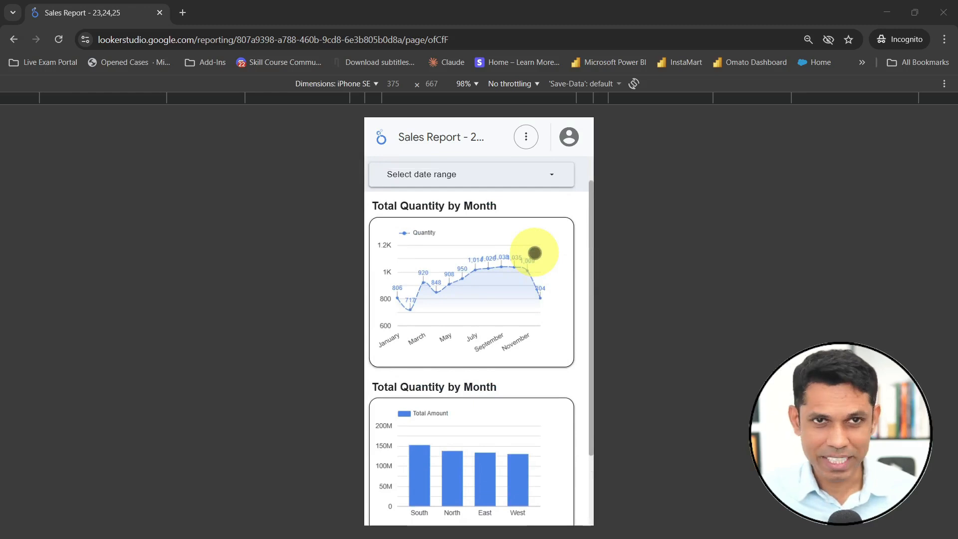
{"action": "scroll", "coordinate": [532, 253], "scroll_direction": "down", "scroll_amount": 2}
{"action": "scroll", "coordinate": [533, 254], "scroll_direction": "up", "scroll_amount": 1}
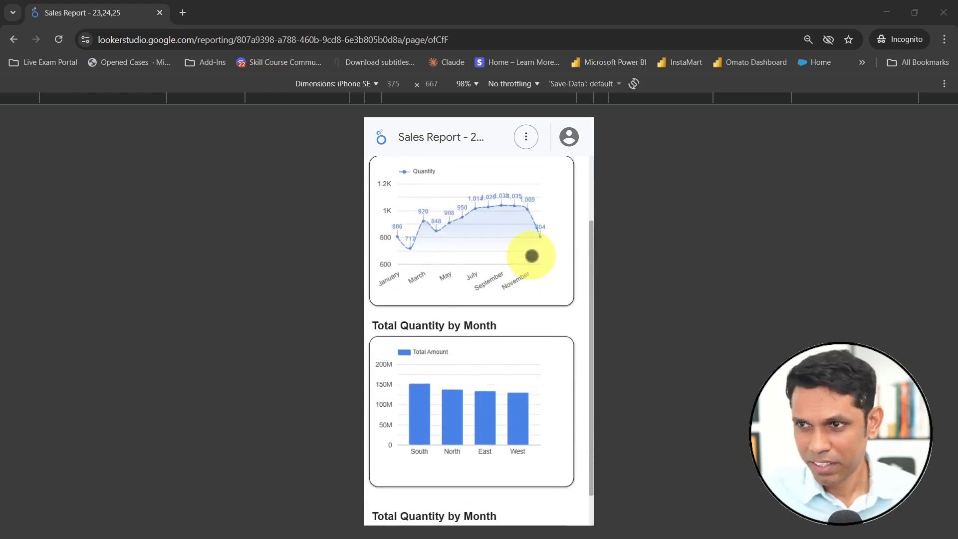
{"action": "scroll", "coordinate": [524, 245], "scroll_direction": "down", "scroll_amount": 2}
{"action": "scroll", "coordinate": [516, 352], "scroll_direction": "up", "scroll_amount": 4}
{"action": "scroll", "coordinate": [514, 339], "scroll_direction": "down", "scroll_amount": 2}
{"action": "scroll", "coordinate": [513, 338], "scroll_direction": "up", "scroll_amount": 1}
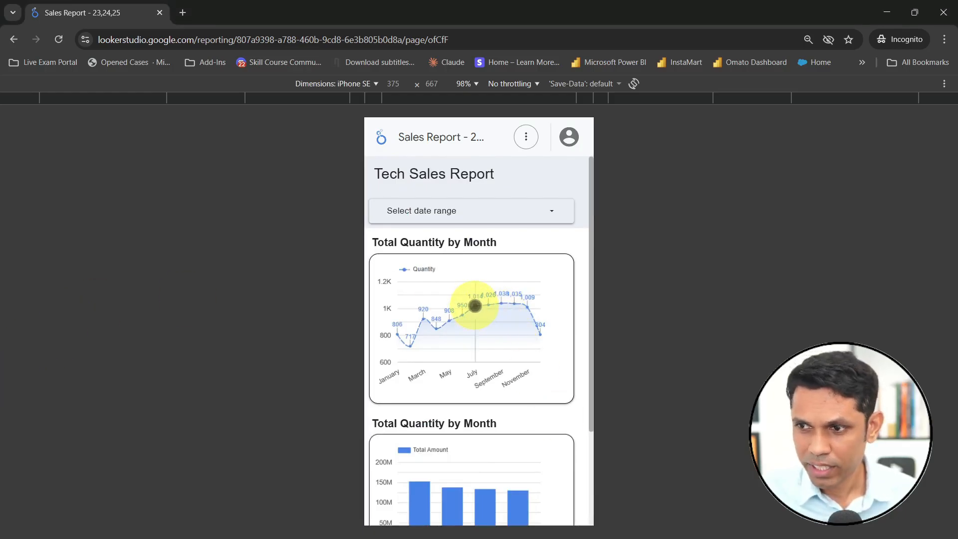
Filter the mobile report by July and then May in the monthly line chart, checking how the bar and pie charts respond
{"action": "left_click", "coordinate": [474, 306]}
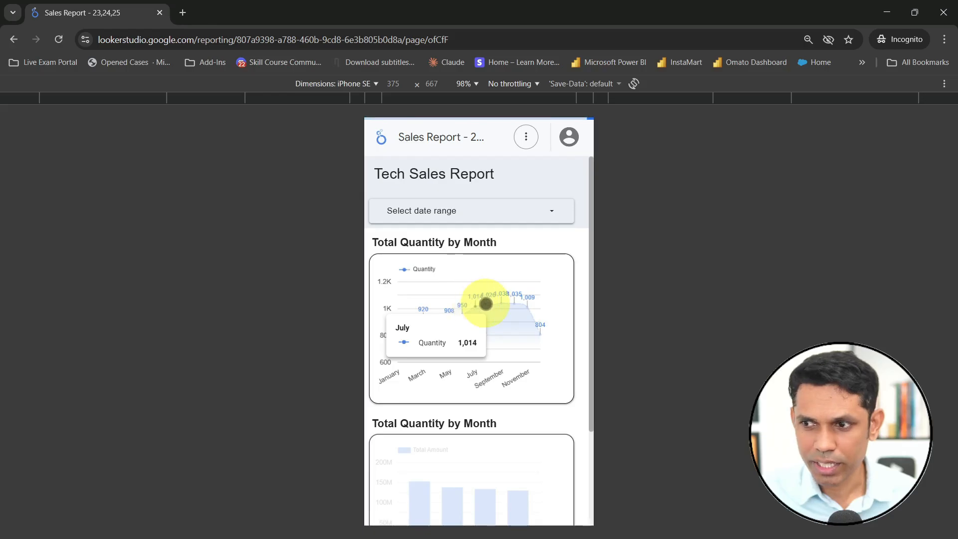
{"action": "scroll", "coordinate": [443, 473], "scroll_direction": "down", "scroll_amount": 3}
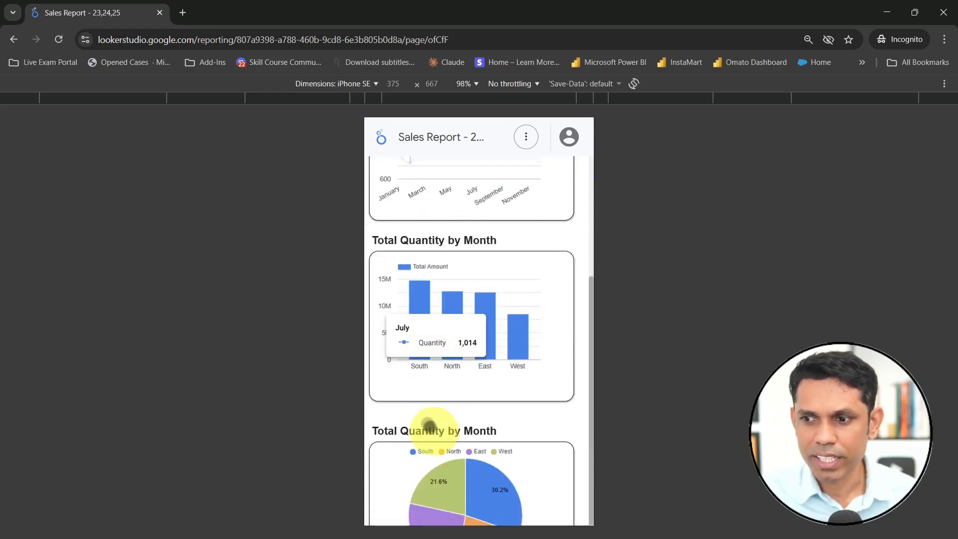
{"action": "scroll", "coordinate": [498, 229], "scroll_direction": "up", "scroll_amount": 2}
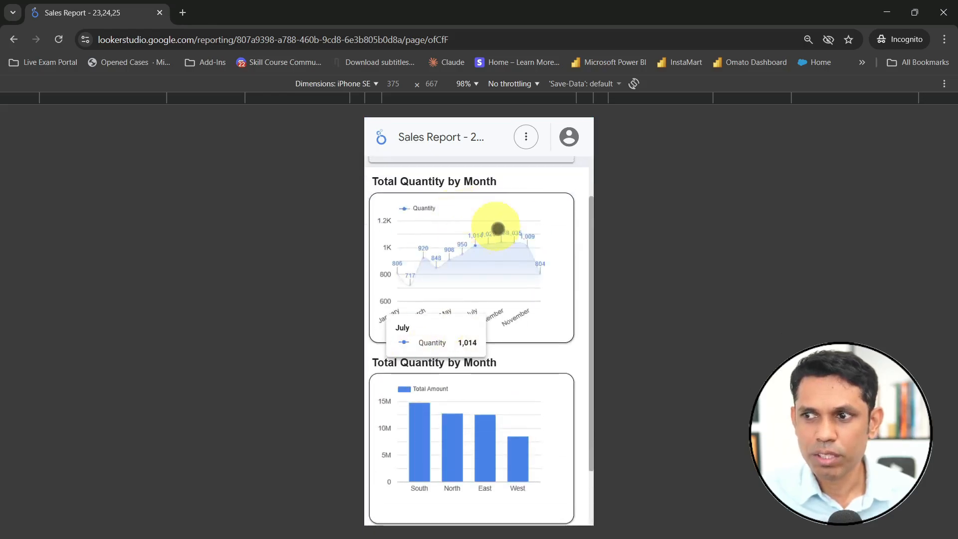
{"action": "scroll", "coordinate": [477, 295], "scroll_direction": "down", "scroll_amount": 2}
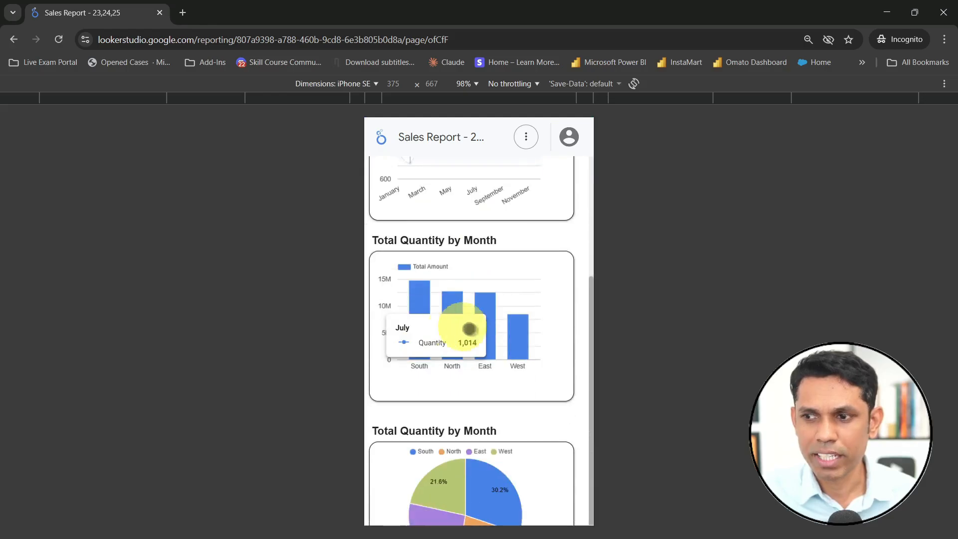
{"action": "scroll", "coordinate": [519, 409], "scroll_direction": "up", "scroll_amount": 1}
{"action": "scroll", "coordinate": [515, 361], "scroll_direction": "up", "scroll_amount": 1}
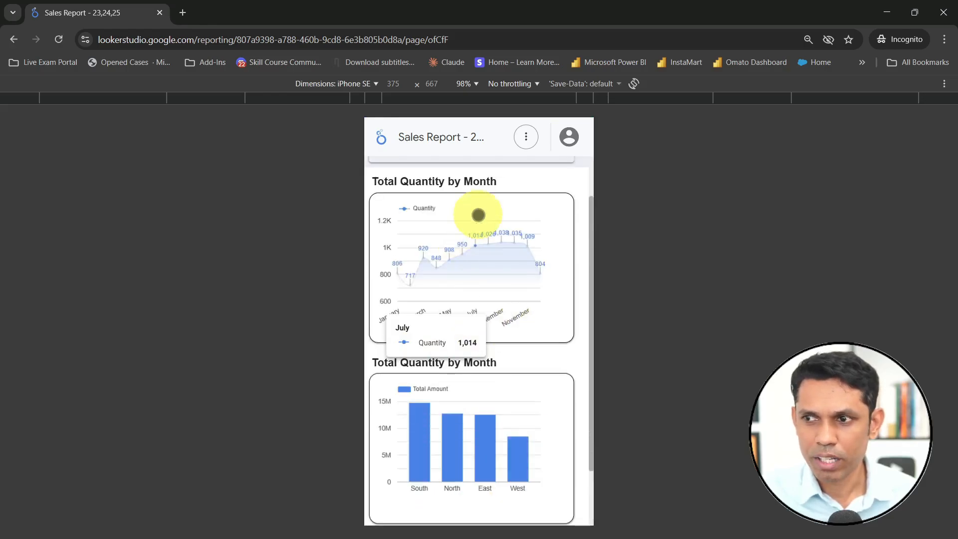
{"action": "left_click", "coordinate": [465, 225]}
{"action": "left_click", "coordinate": [452, 241]}
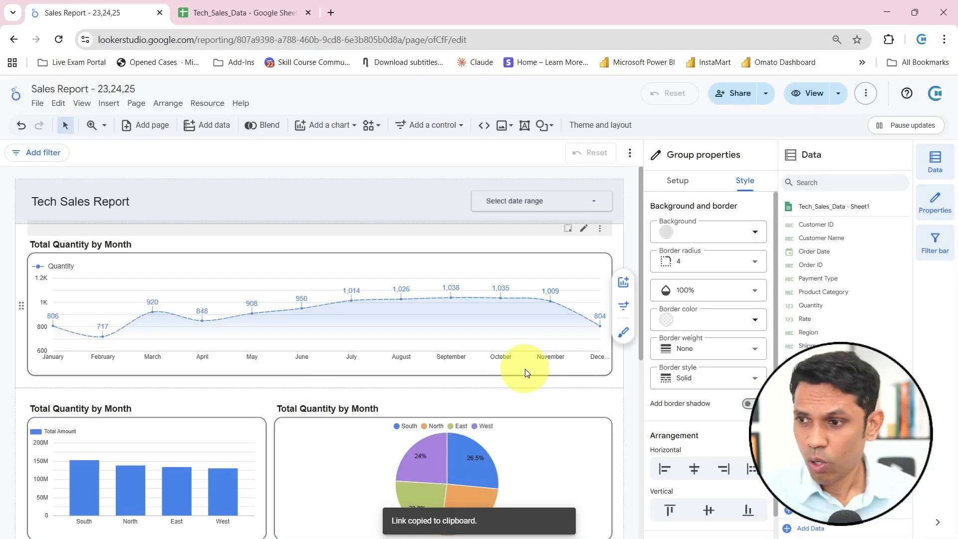
{"action": "scroll", "coordinate": [519, 367], "scroll_direction": "down", "scroll_amount": 5}
{"action": "scroll", "coordinate": [199, 305], "scroll_direction": "up", "scroll_amount": 4}
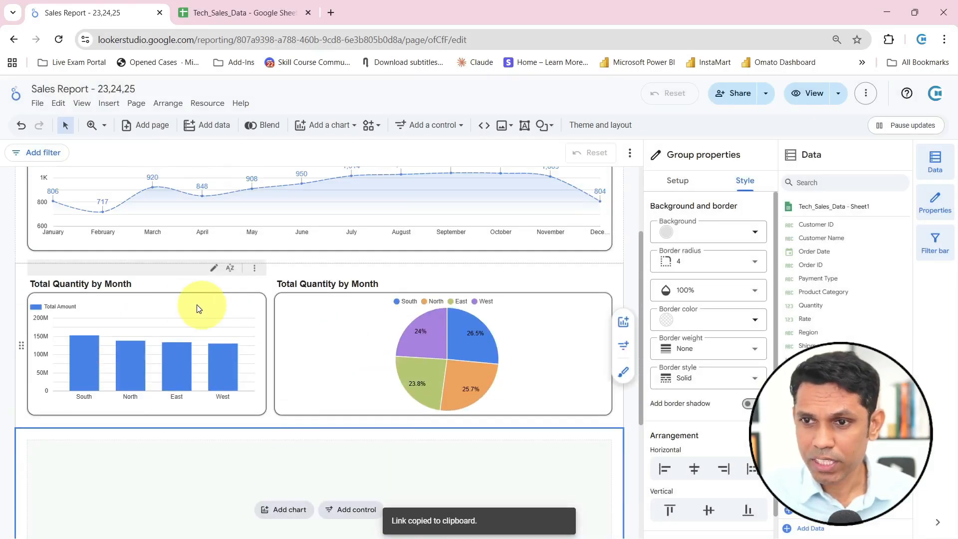
Enable cross-filtering for the regional bar chart in the report editor and check the pie chart's interaction settings
{"action": "left_click", "coordinate": [195, 308]}
{"action": "scroll", "coordinate": [715, 341], "scroll_direction": "down", "scroll_amount": 8}
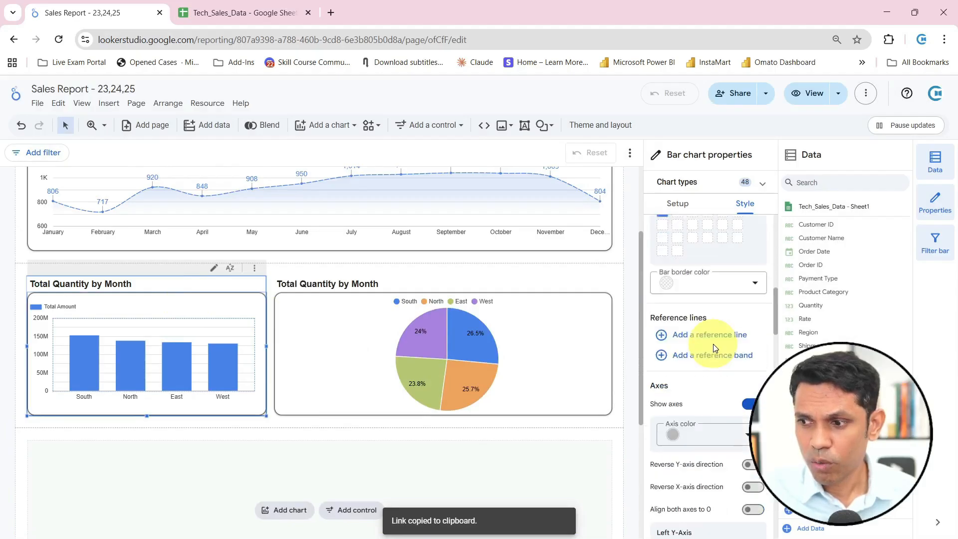
{"action": "left_click", "coordinate": [679, 204]}
{"action": "scroll", "coordinate": [733, 413], "scroll_direction": "down", "scroll_amount": 5}
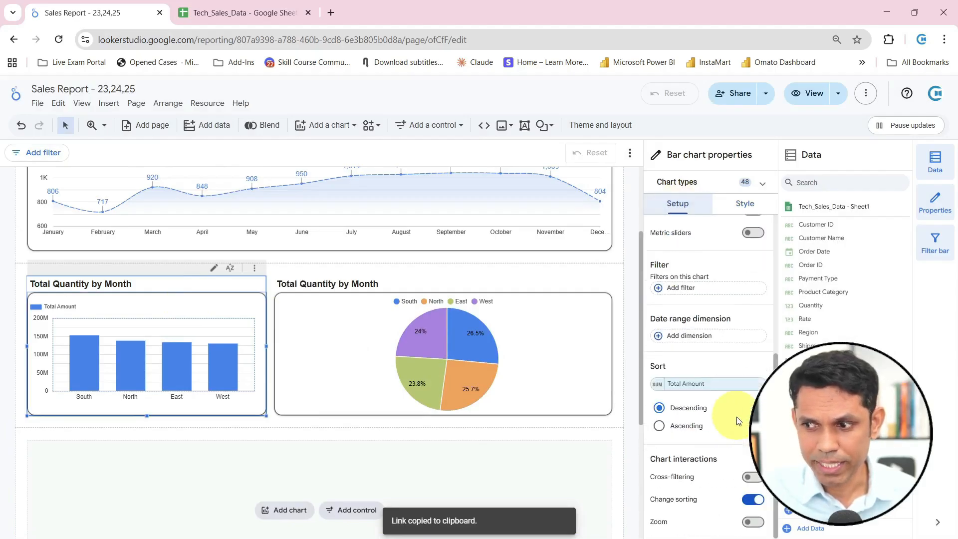
{"action": "left_click", "coordinate": [749, 490]}
{"action": "left_click", "coordinate": [753, 478]}
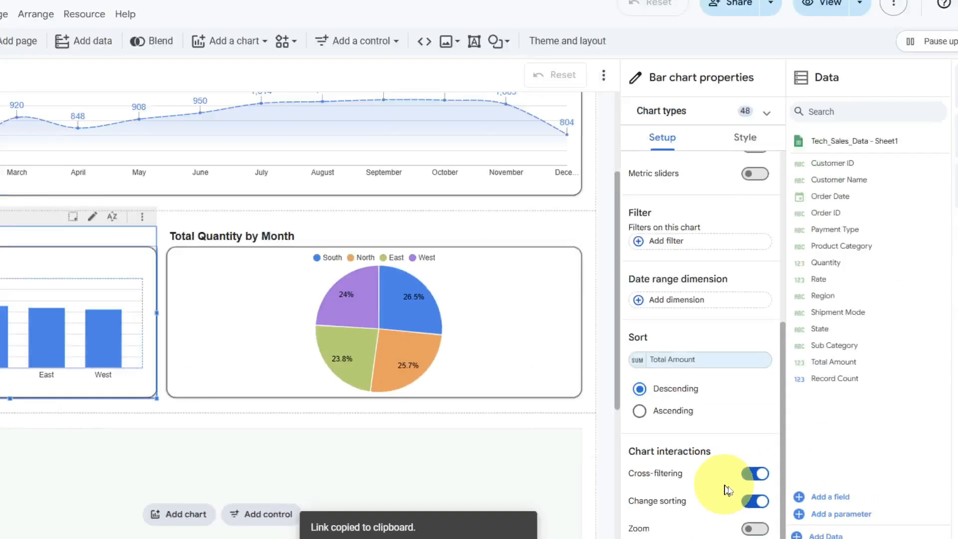
{"action": "left_click", "coordinate": [508, 339]}
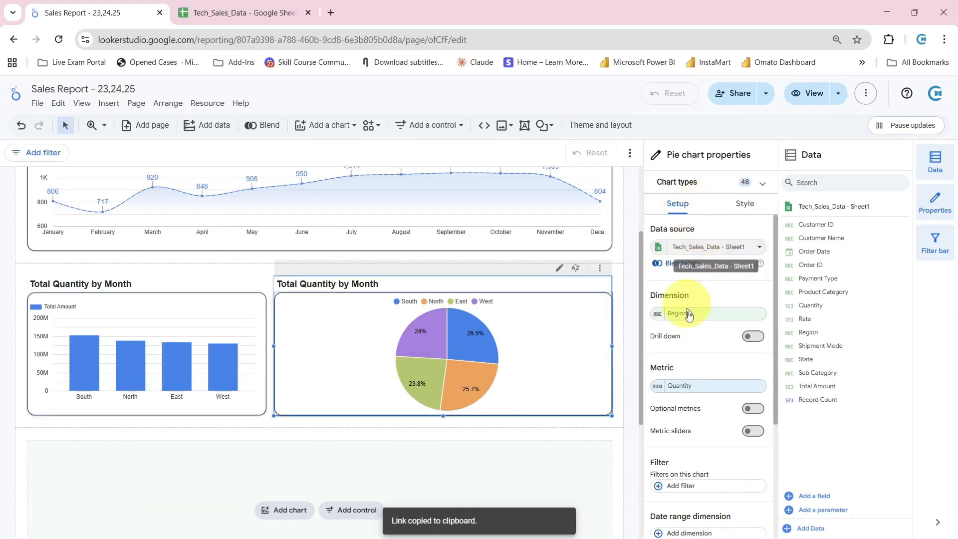
{"action": "scroll", "coordinate": [699, 349], "scroll_direction": "down", "scroll_amount": 4}
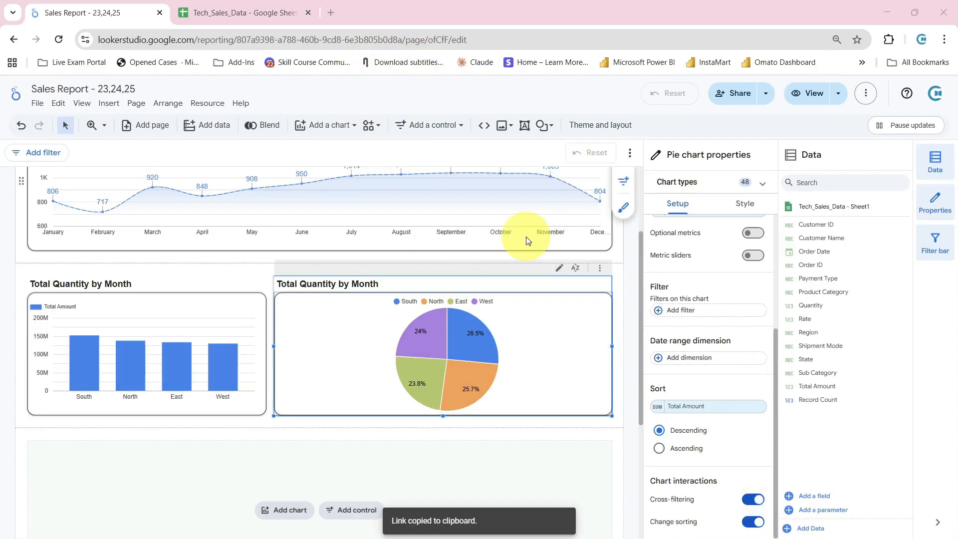
Return to the incognito mobile view, test filtering the report by the East and West bars, and clear the bar selection
{"action": "key", "text": "alt+Tab"}
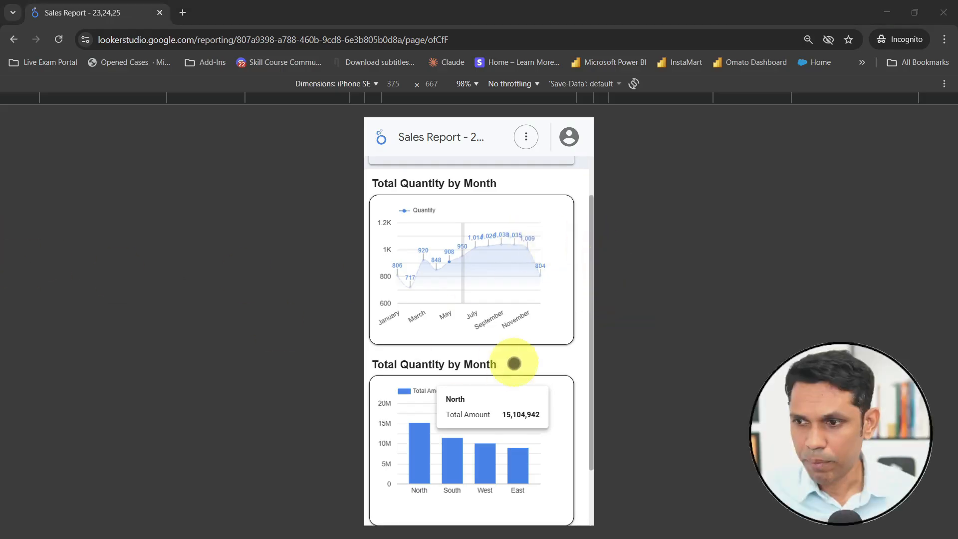
{"action": "scroll", "coordinate": [516, 349], "scroll_direction": "up", "scroll_amount": 2}
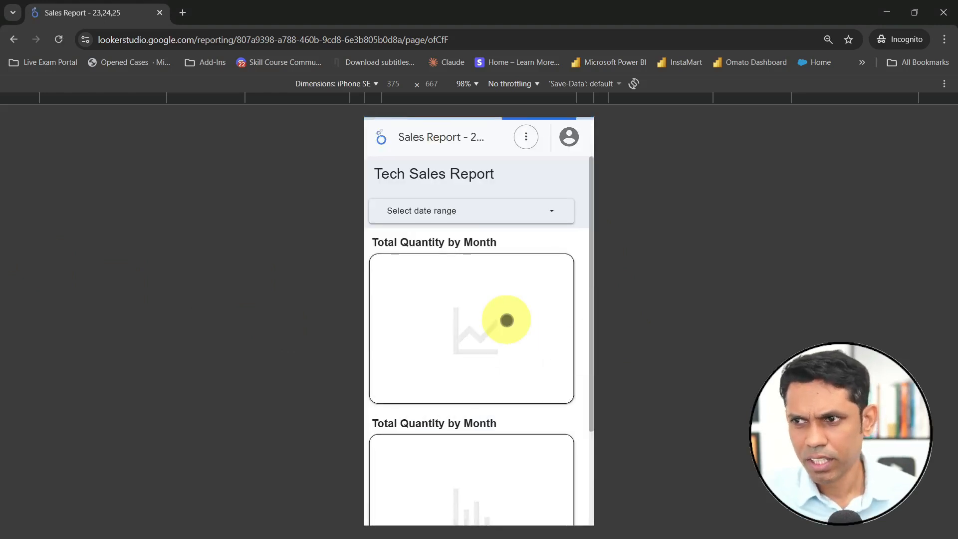
{"action": "scroll", "coordinate": [506, 322], "scroll_direction": "down", "scroll_amount": 3}
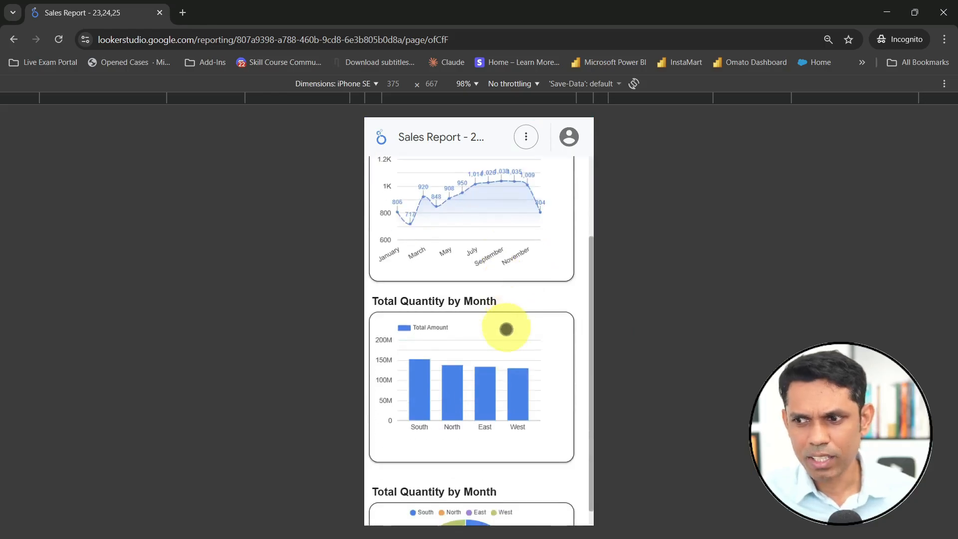
{"action": "left_click", "coordinate": [487, 408]}
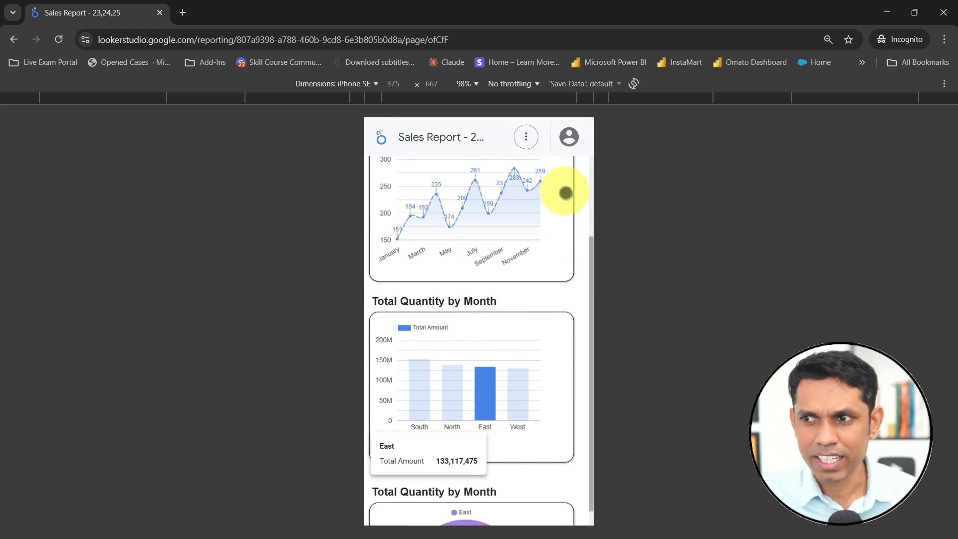
{"action": "left_click", "coordinate": [519, 398]}
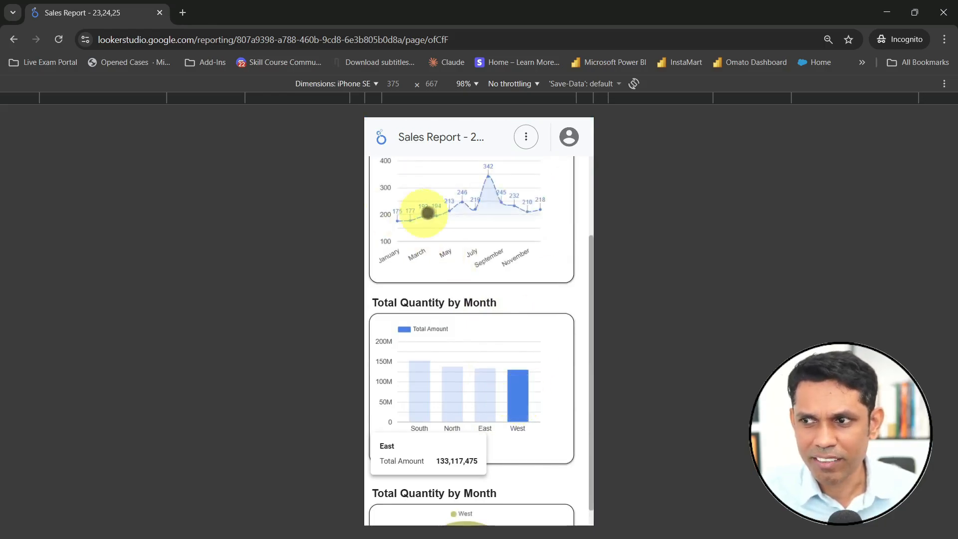
{"action": "scroll", "coordinate": [519, 299], "scroll_direction": "down", "scroll_amount": 2}
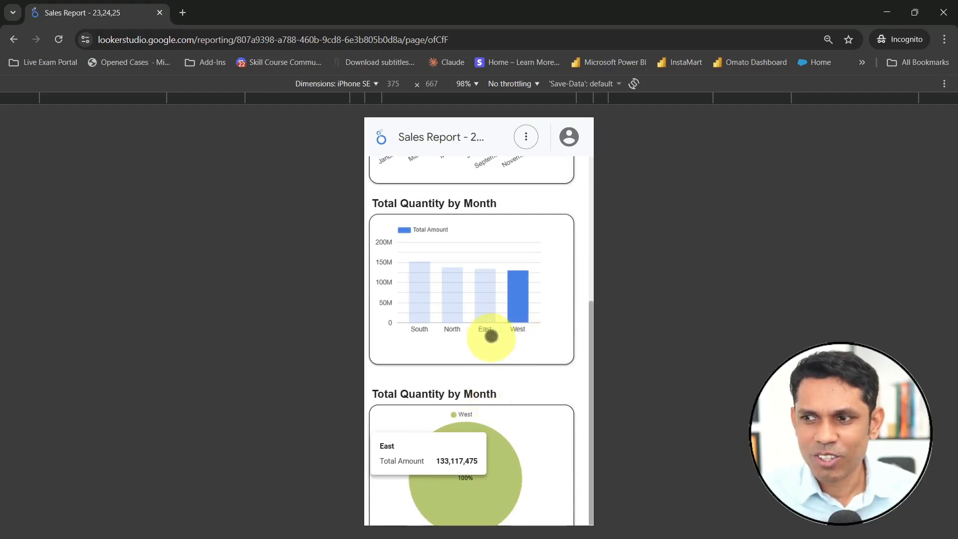
{"action": "left_click", "coordinate": [511, 308]}
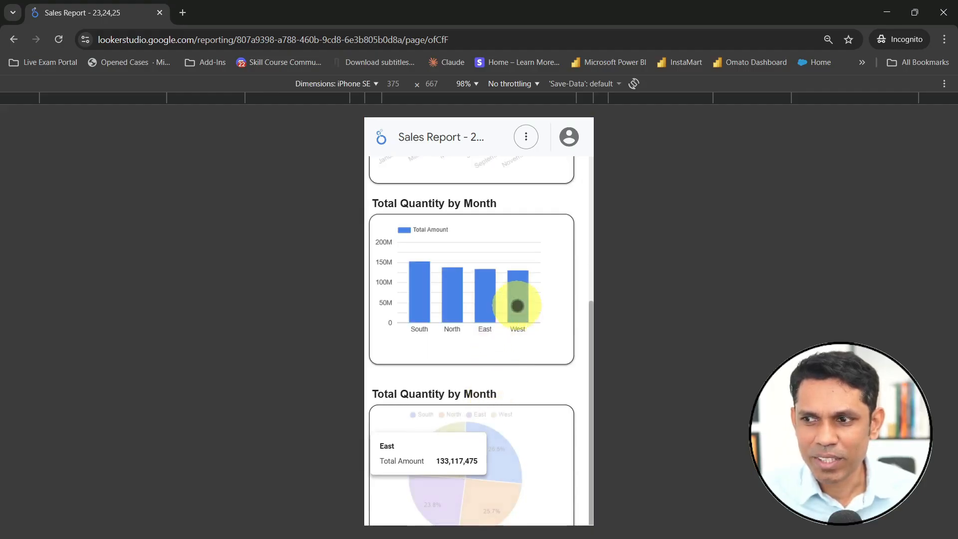
Test filtering the report by the South, North and East slices of the pie chart, ending on South
{"action": "left_click", "coordinate": [505, 466]}
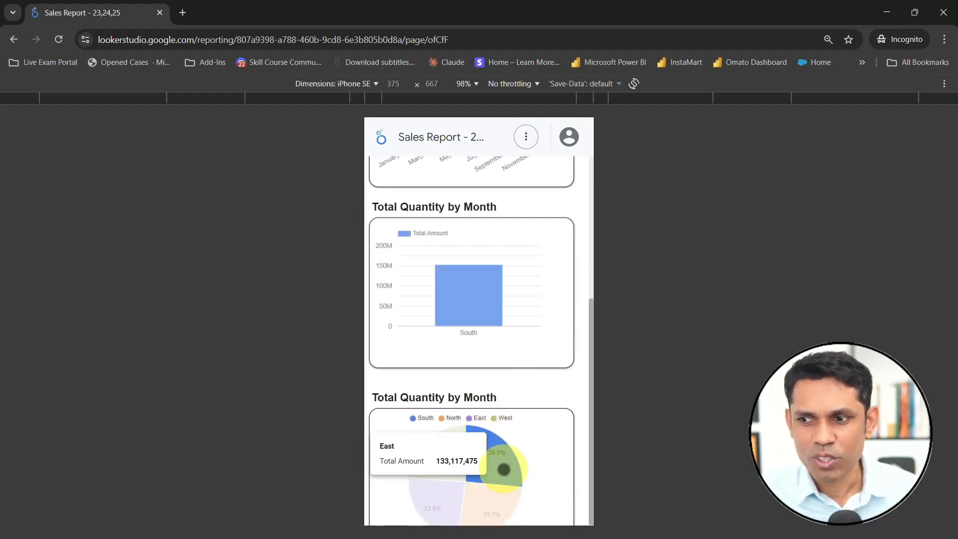
{"action": "left_click", "coordinate": [487, 502]}
{"action": "left_click", "coordinate": [435, 498]}
{"action": "left_click", "coordinate": [506, 466]}
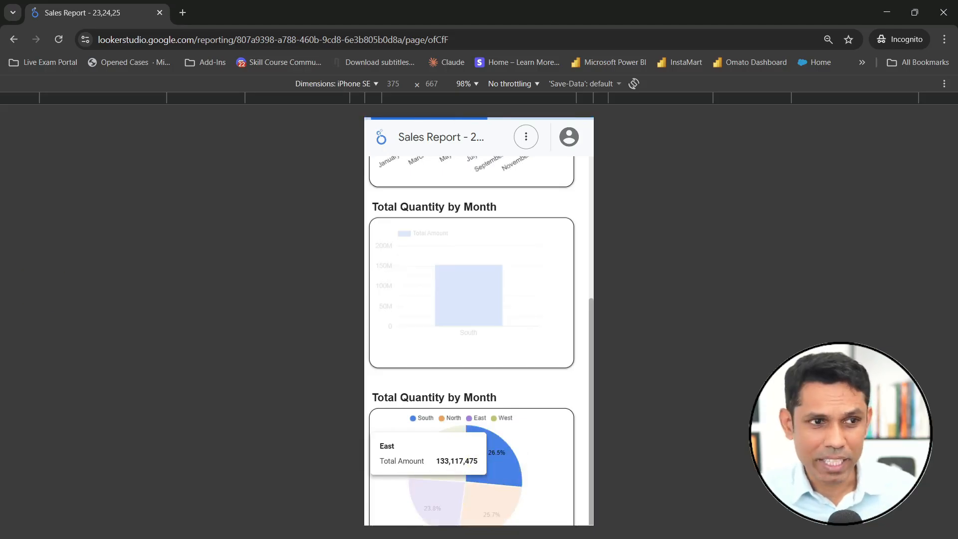